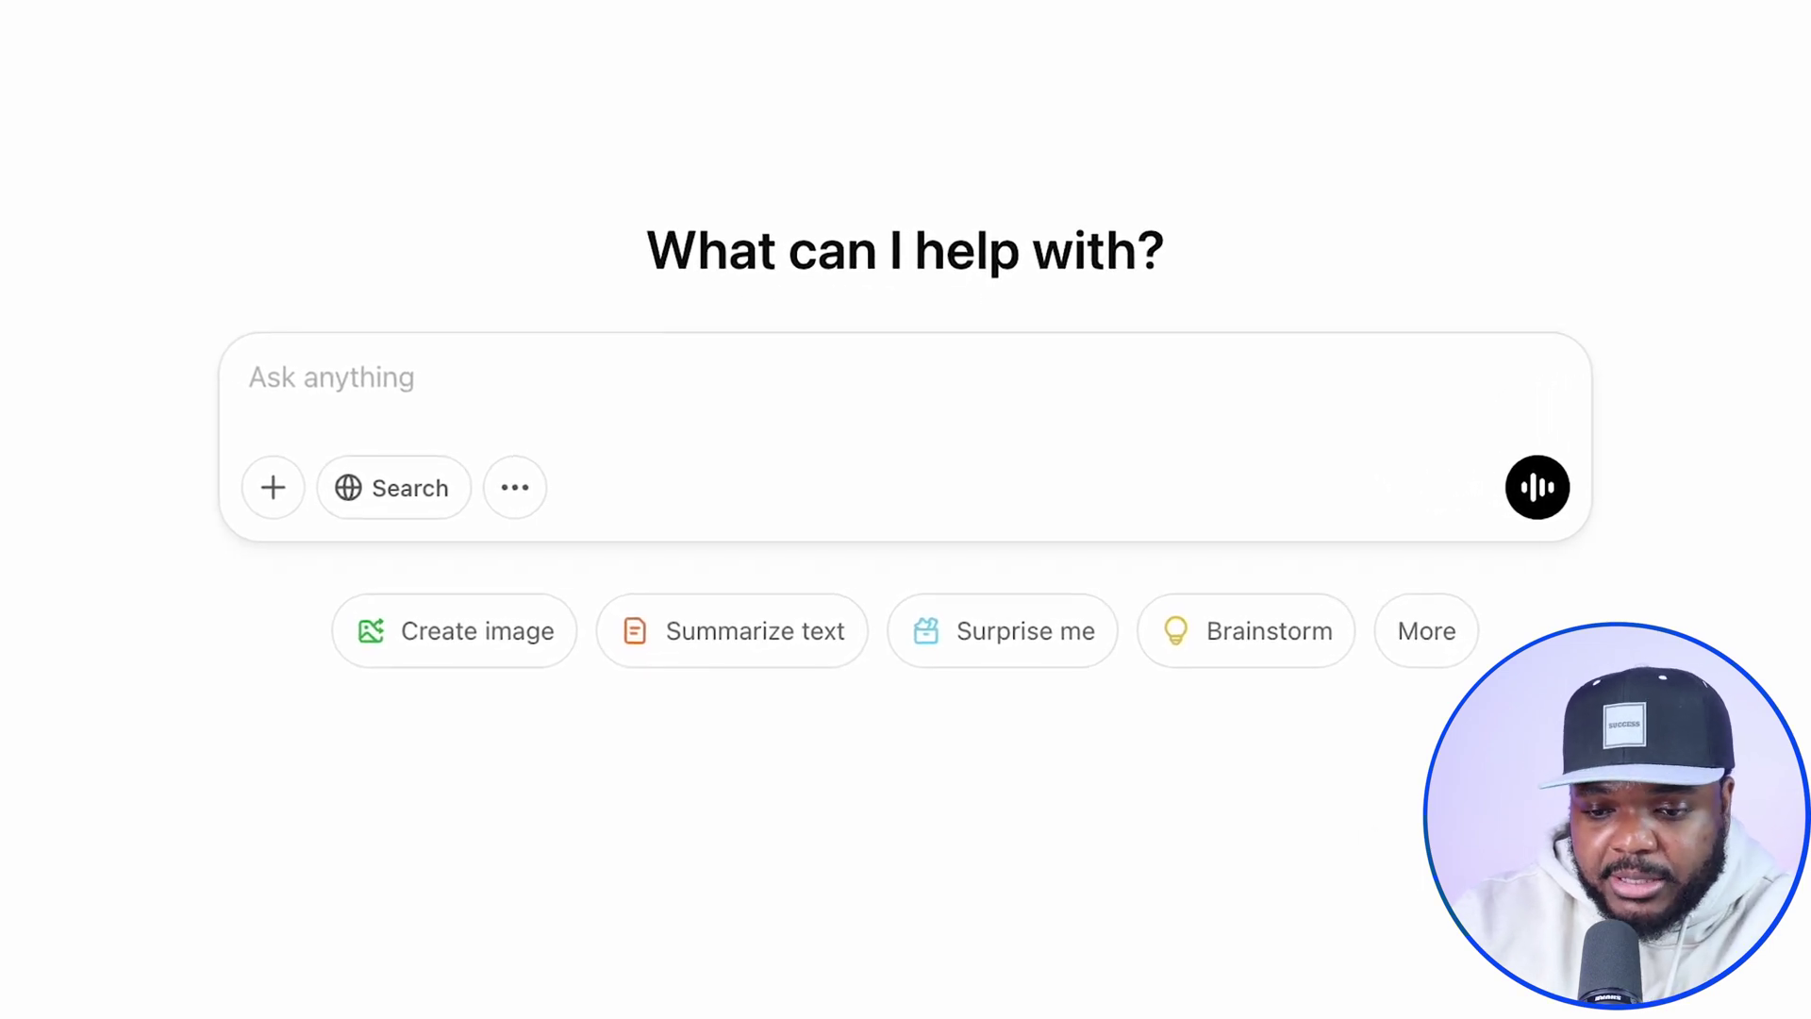
Step: Ask ChatGPT for 10 evergreen digital products to sell
{"action": "type", "text": "I want to sell a digital product online can you give me 10 of the best evergreen digital products that sell well?"}
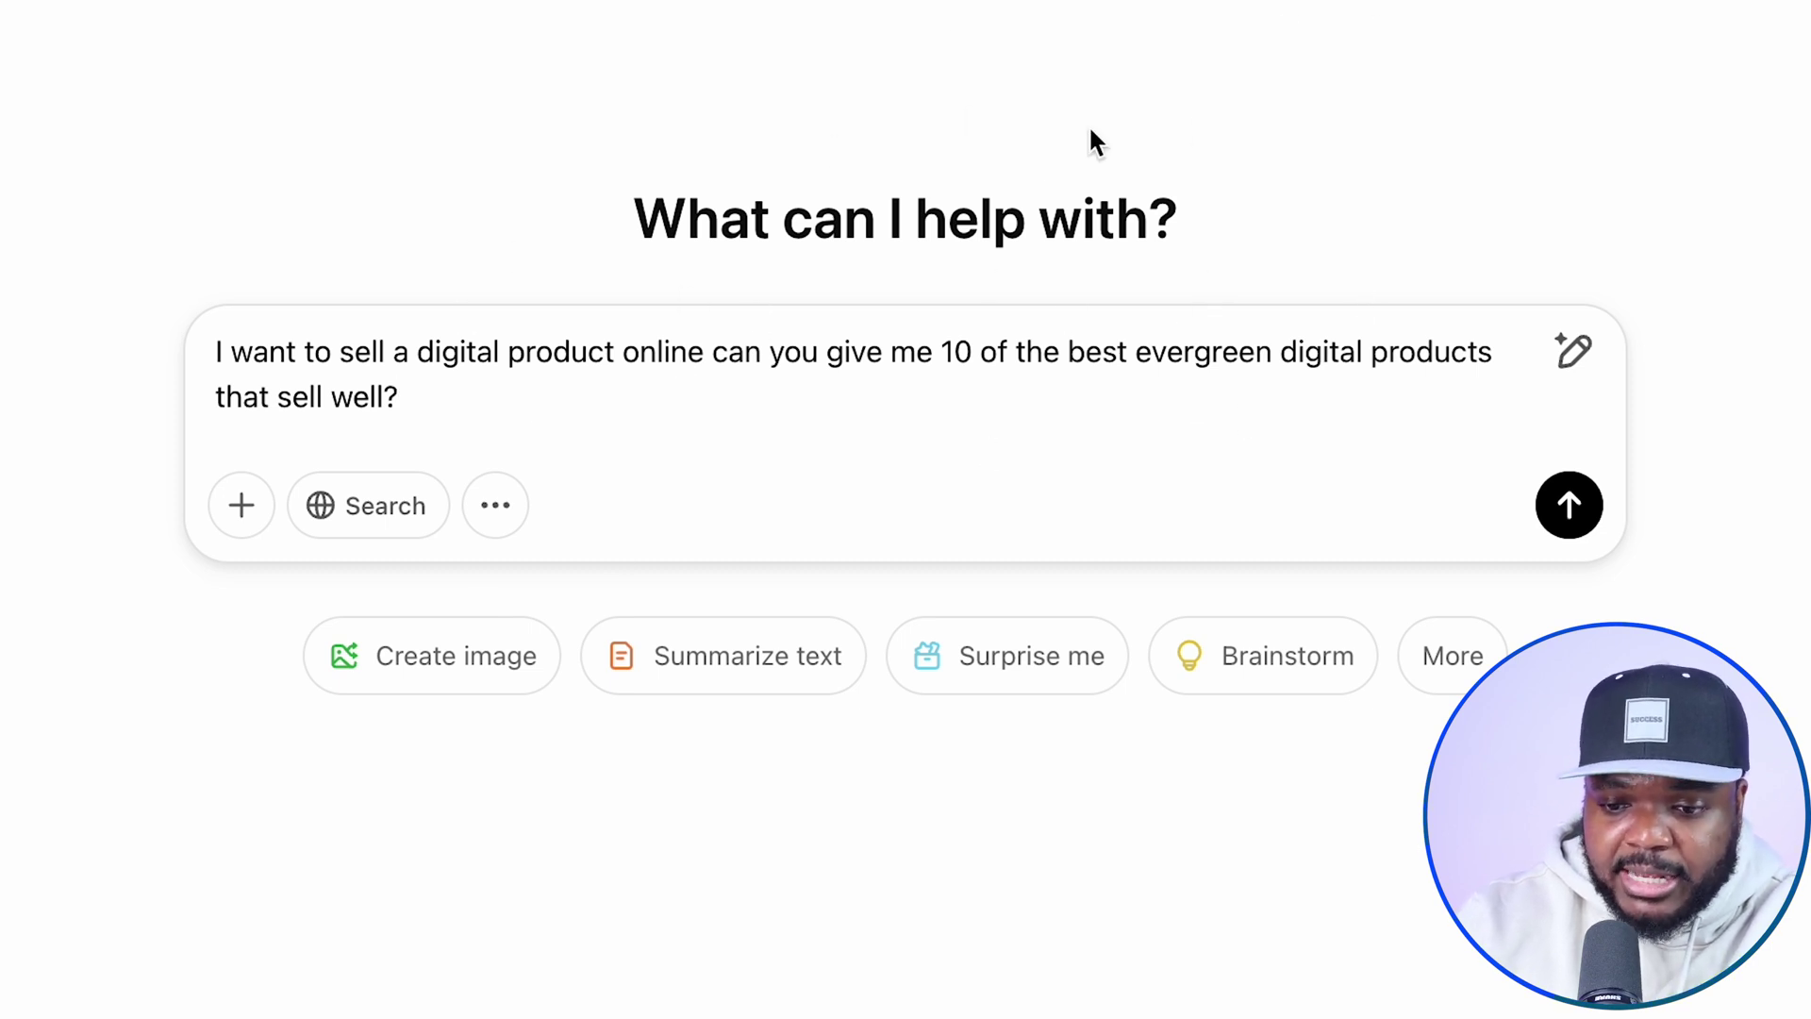
{"action": "key", "text": "Return"}
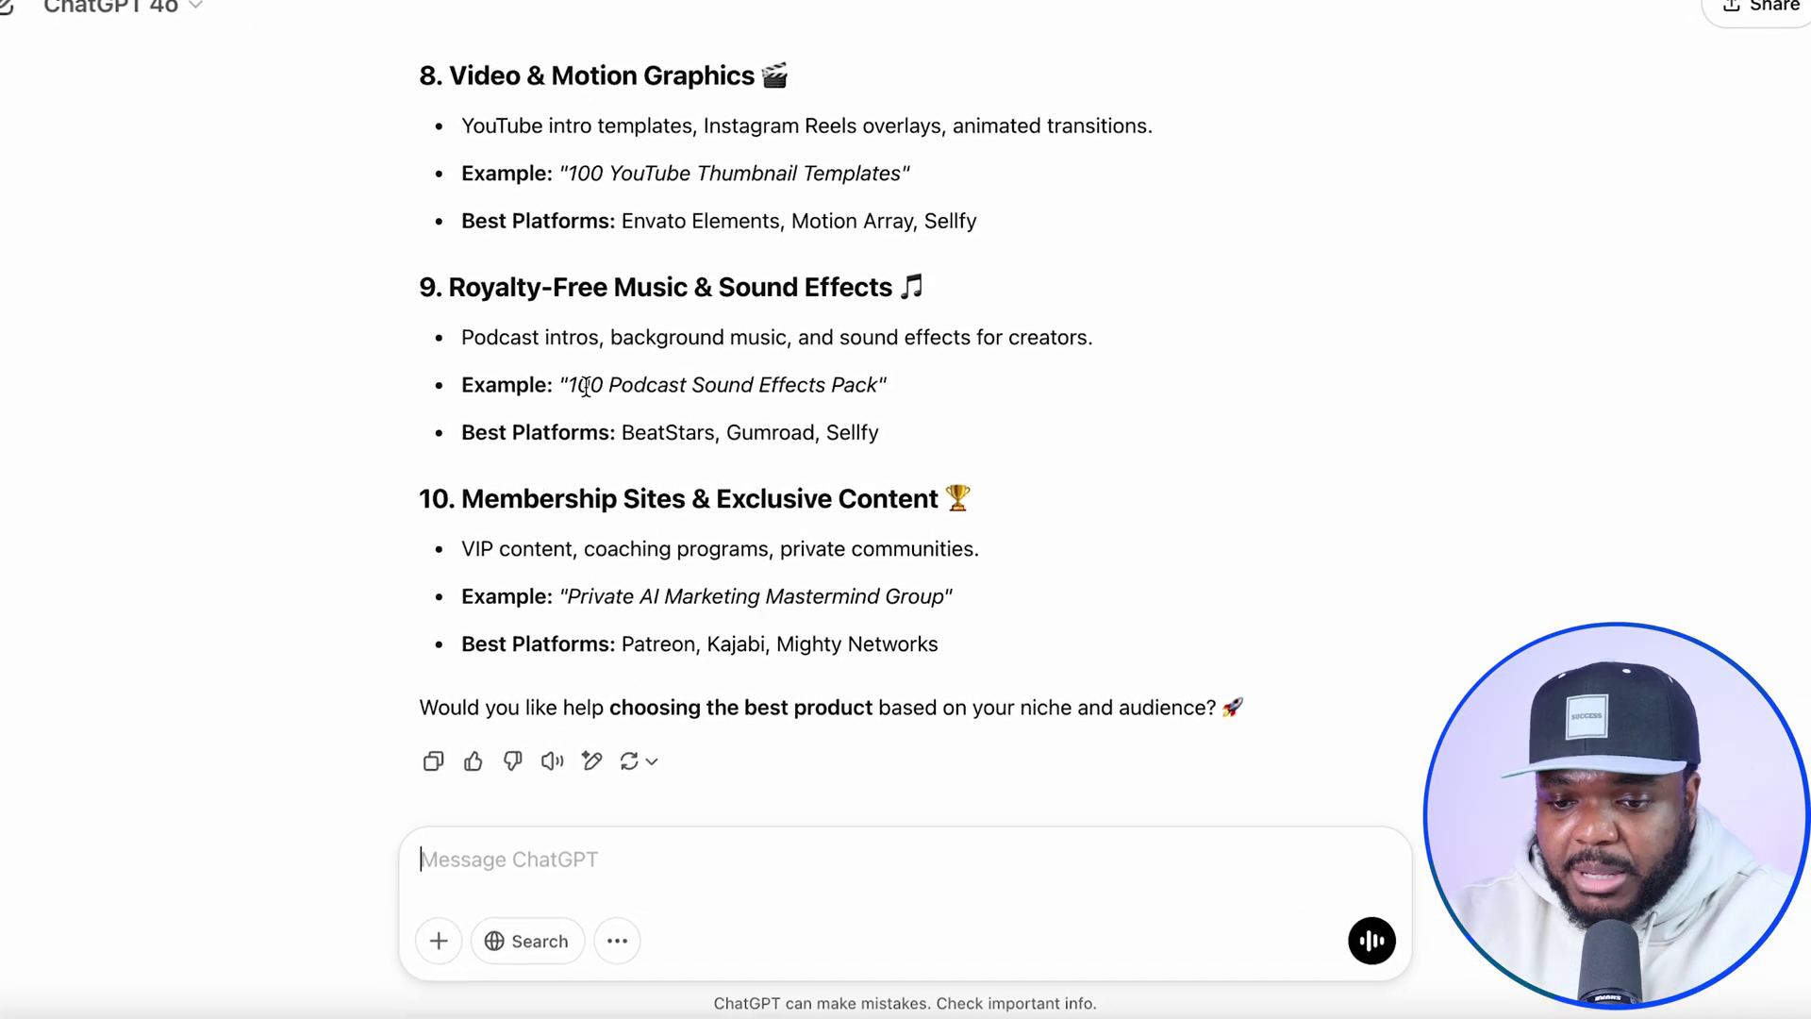
{"action": "scroll", "coordinate": [546, 564], "scroll_direction": "up", "scroll_amount": 5}
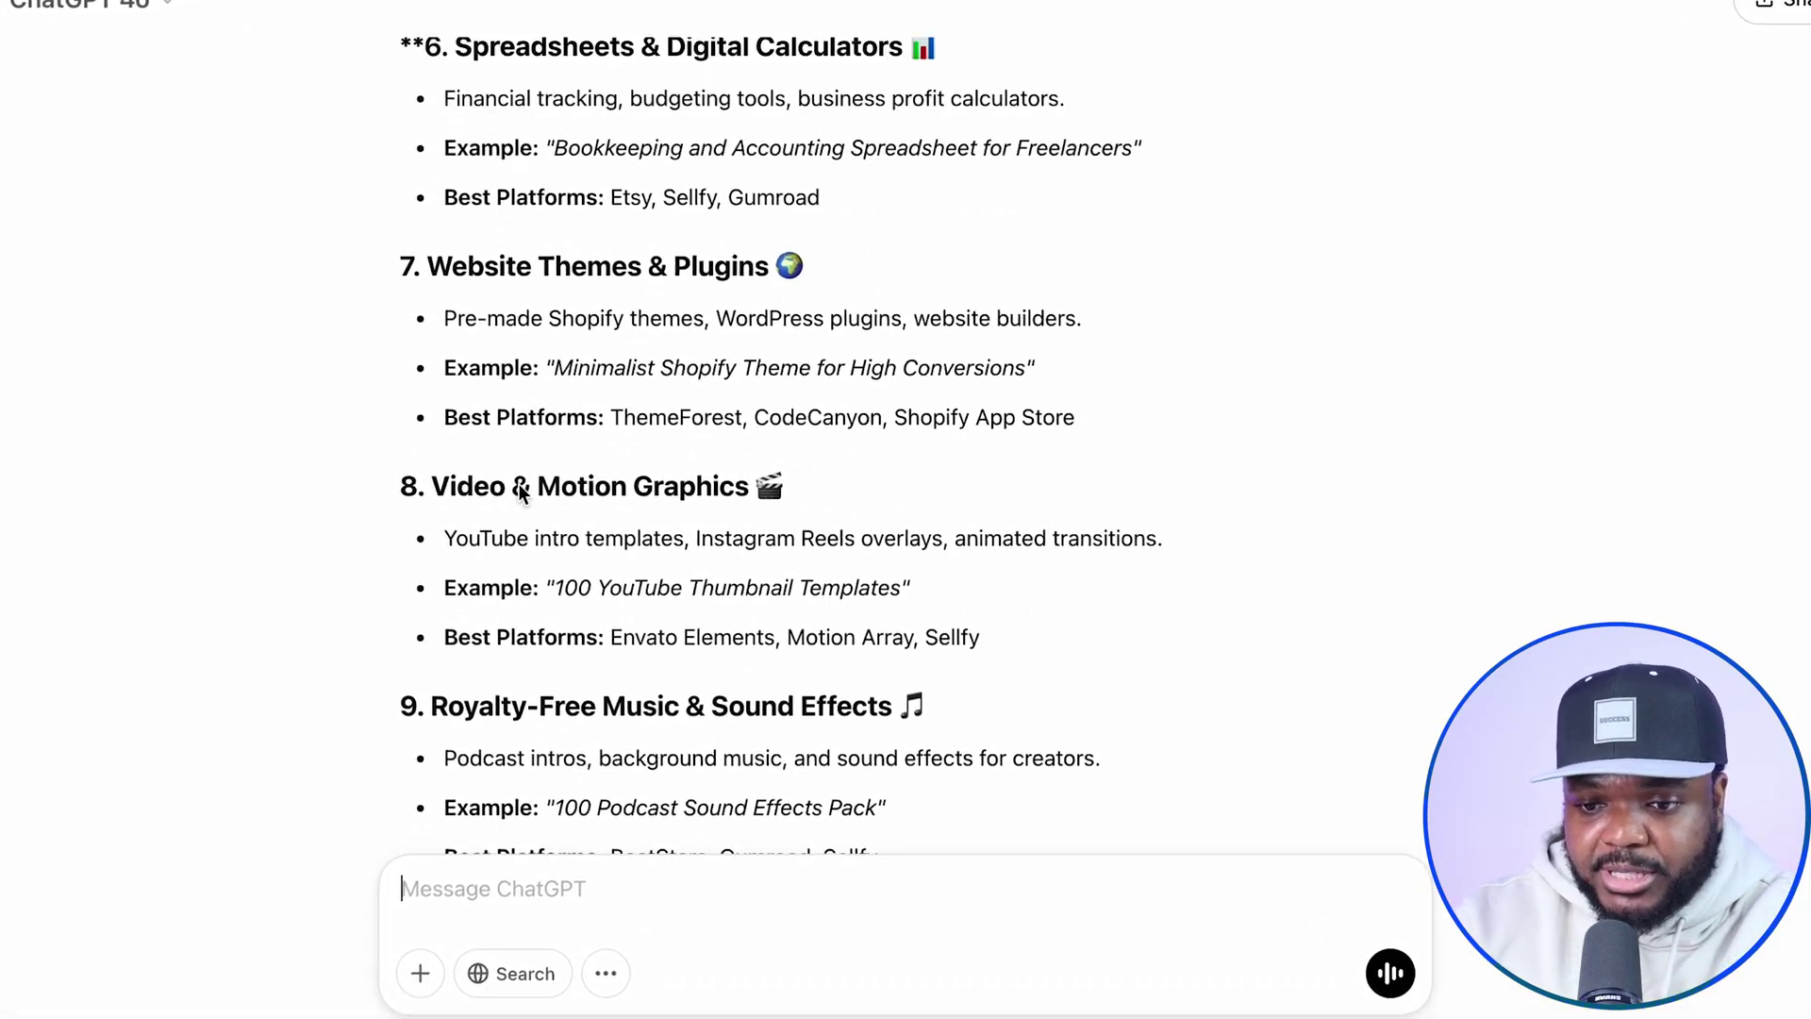
{"action": "scroll", "coordinate": [518, 488], "scroll_direction": "up", "scroll_amount": 8}
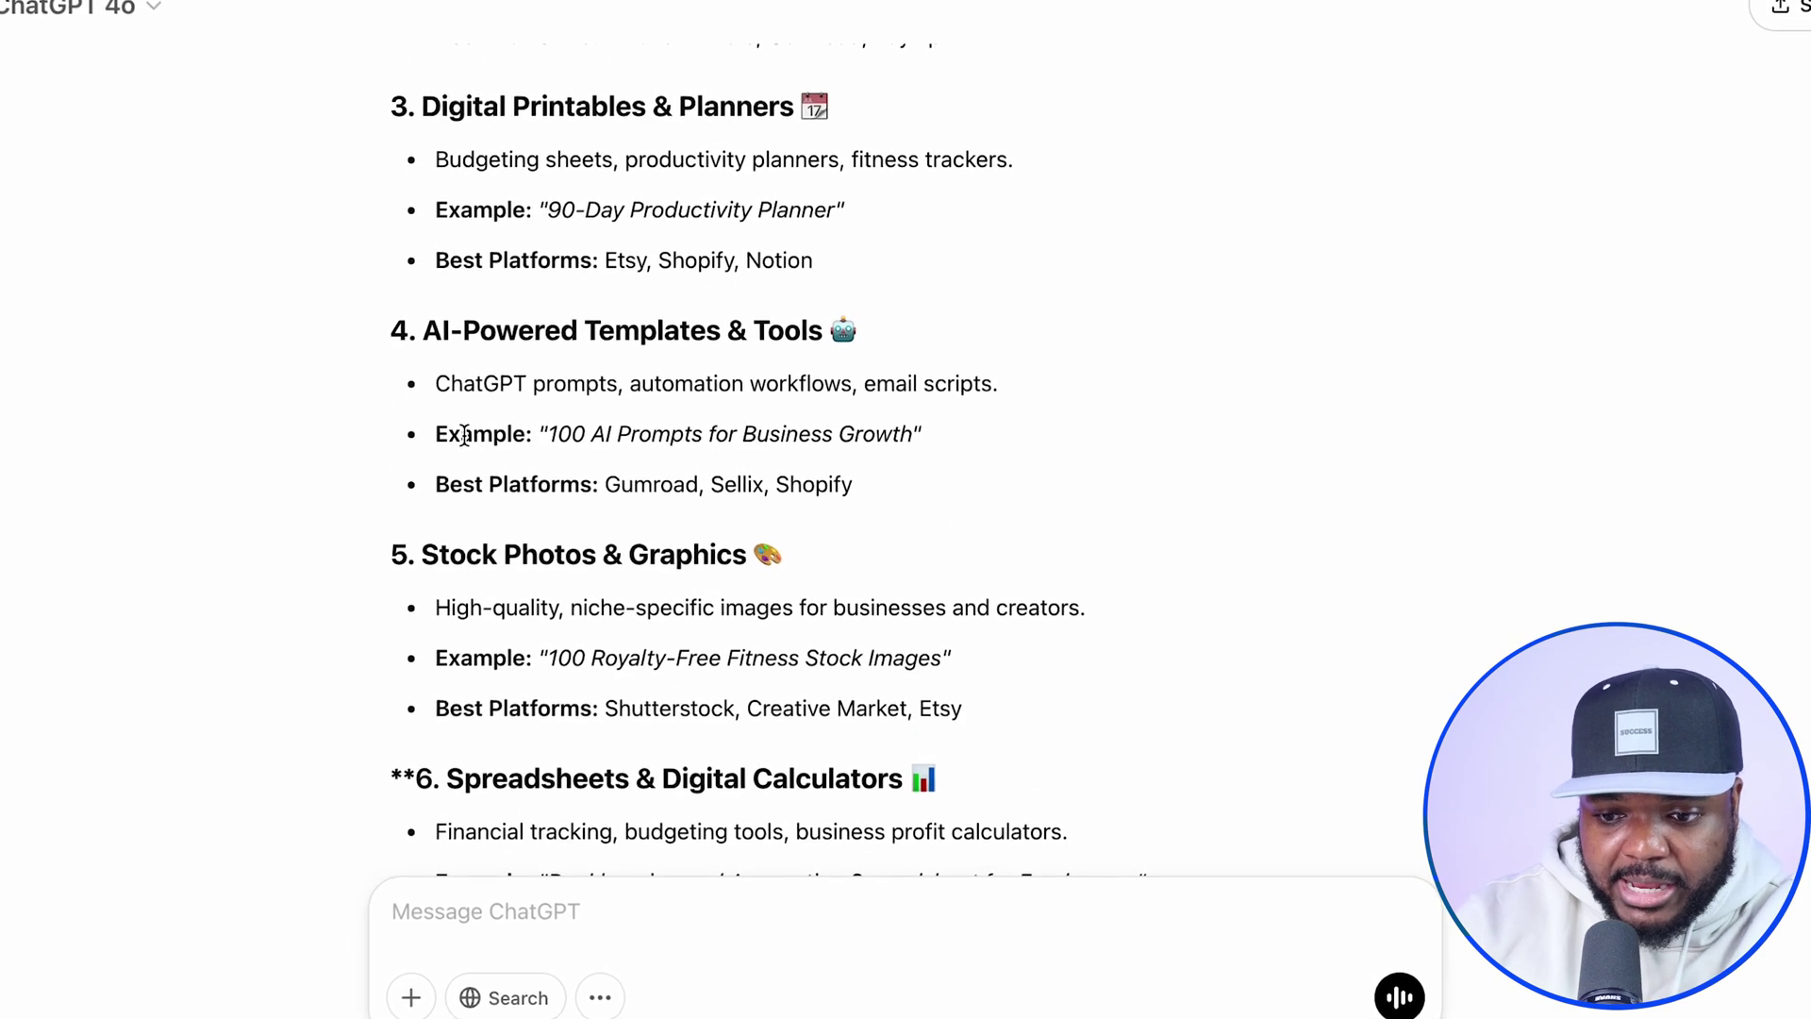
{"action": "scroll", "coordinate": [615, 421], "scroll_direction": "up", "scroll_amount": 3}
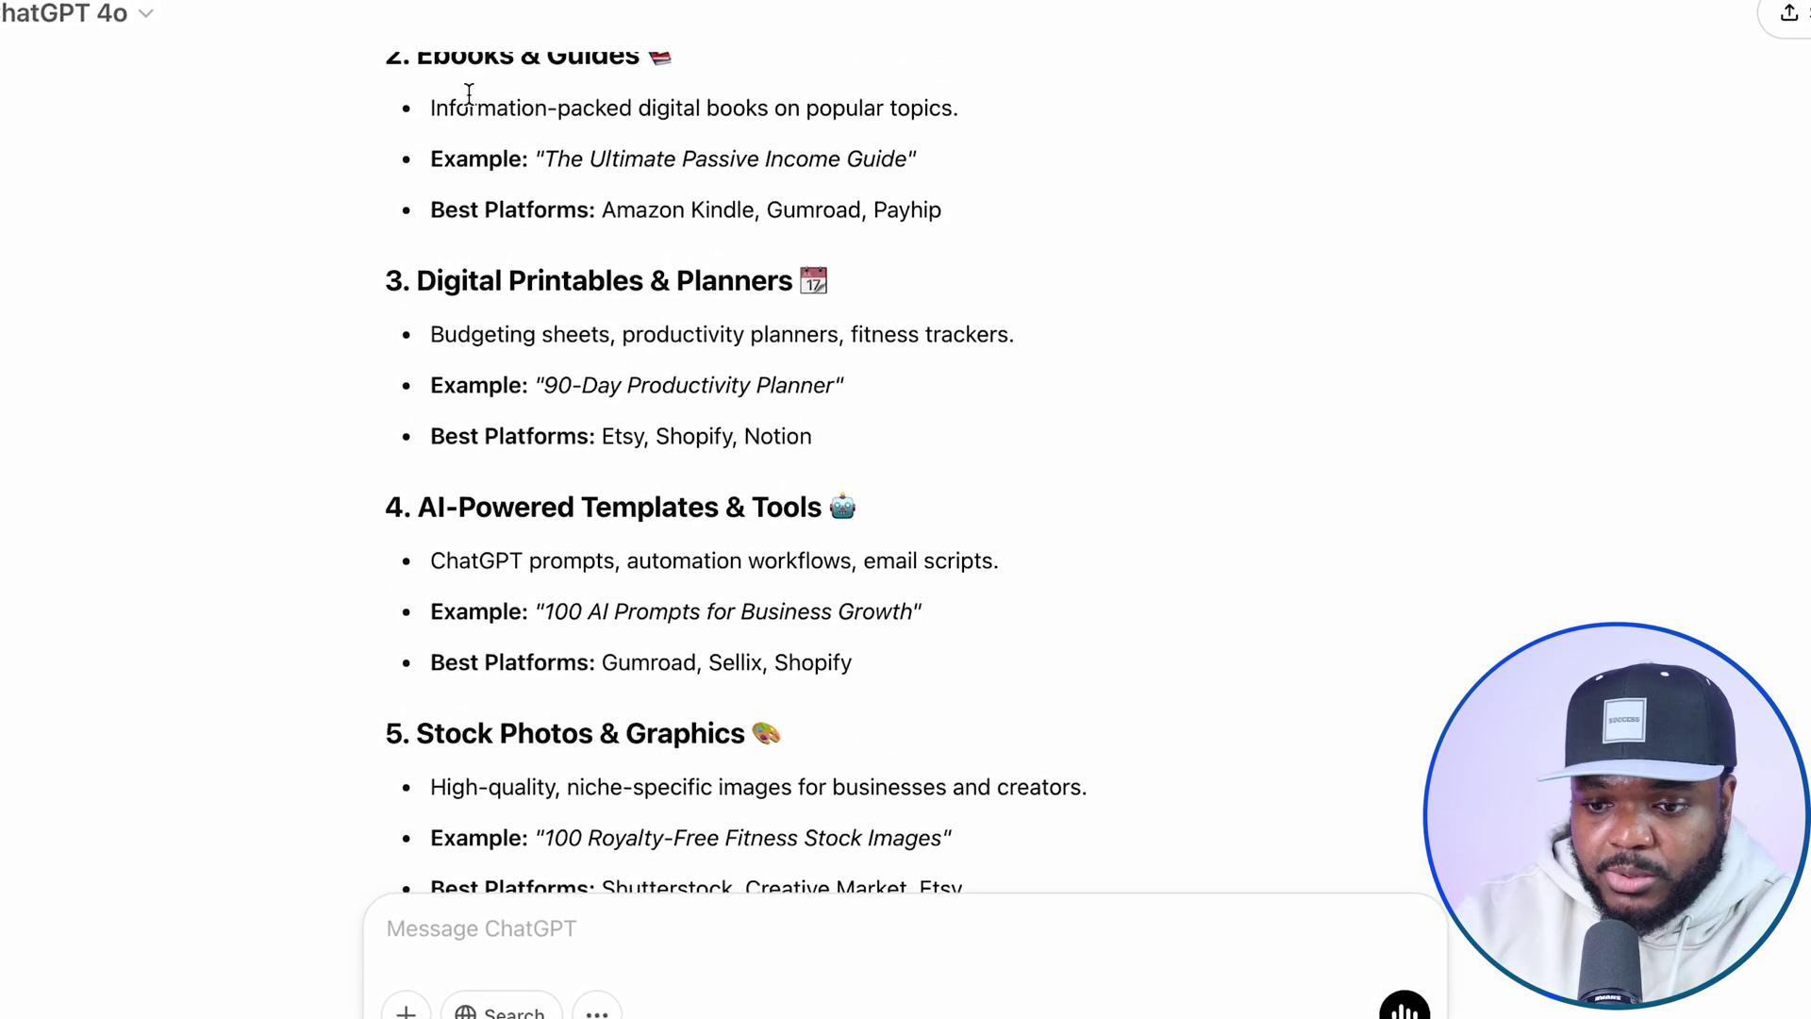
{"action": "scroll", "coordinate": [594, 469], "scroll_direction": "up", "scroll_amount": 3}
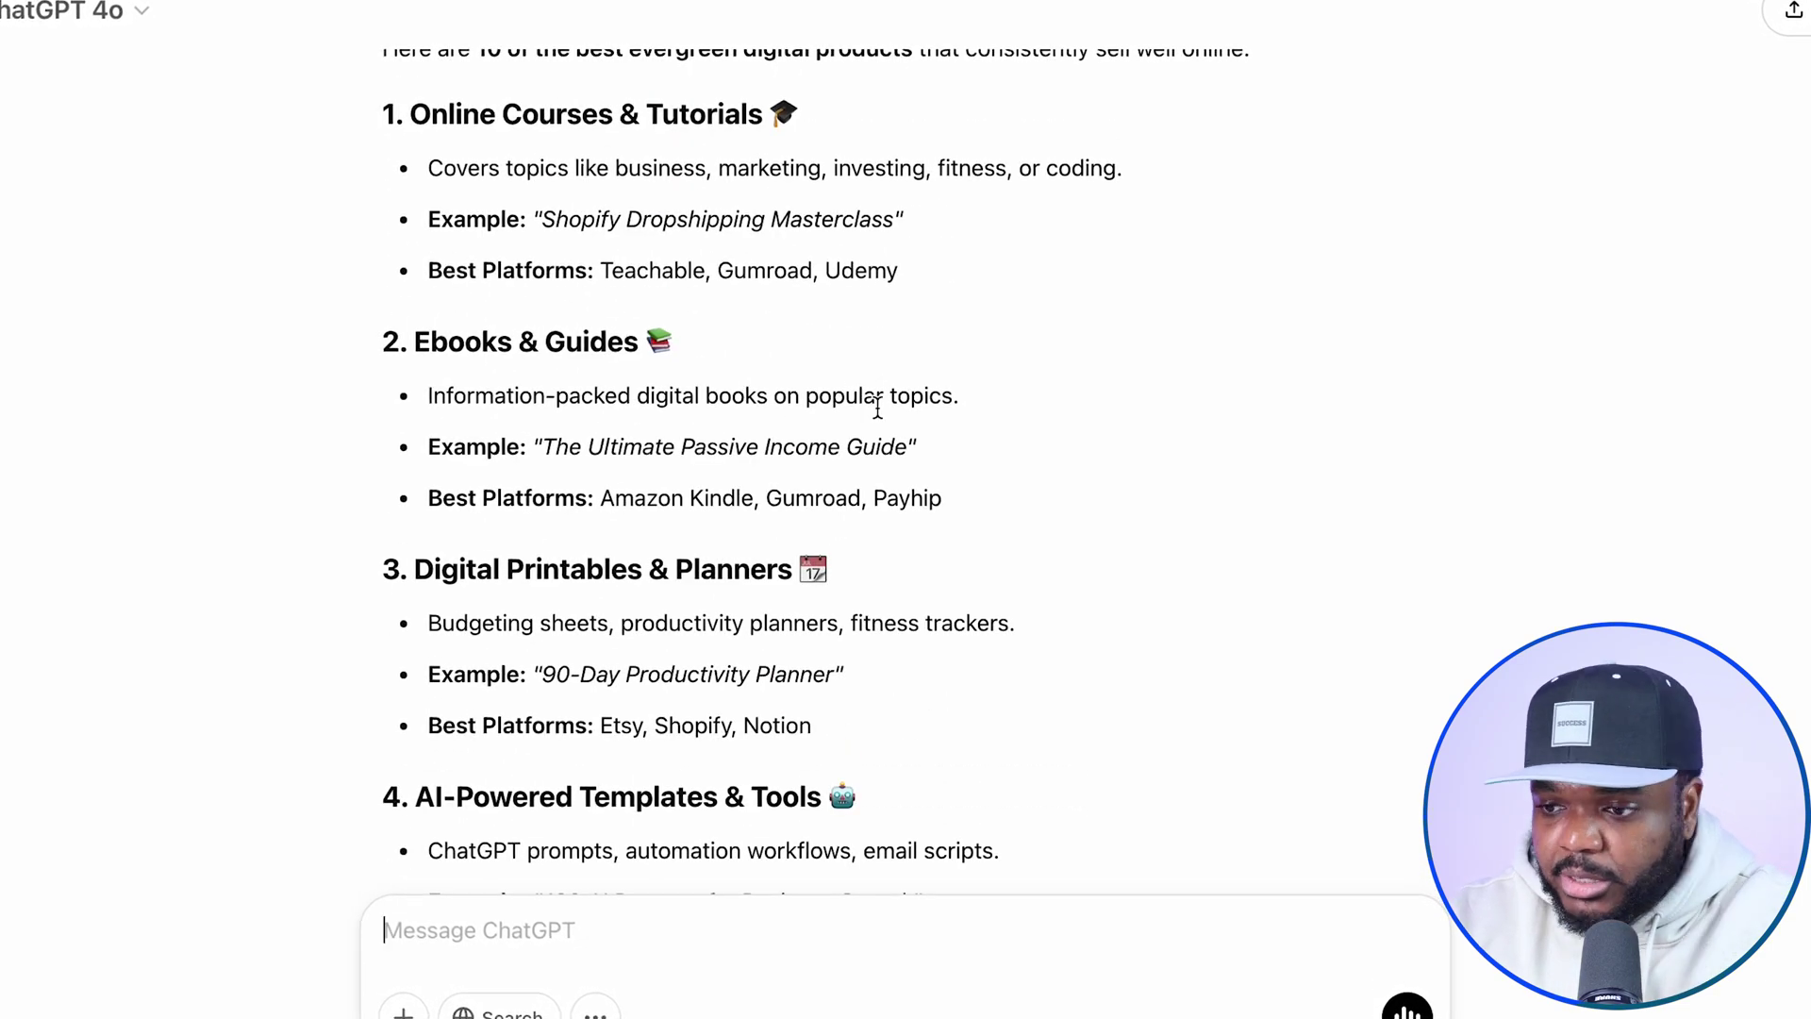
{"action": "scroll", "coordinate": [877, 407], "scroll_direction": "down", "scroll_amount": 10}
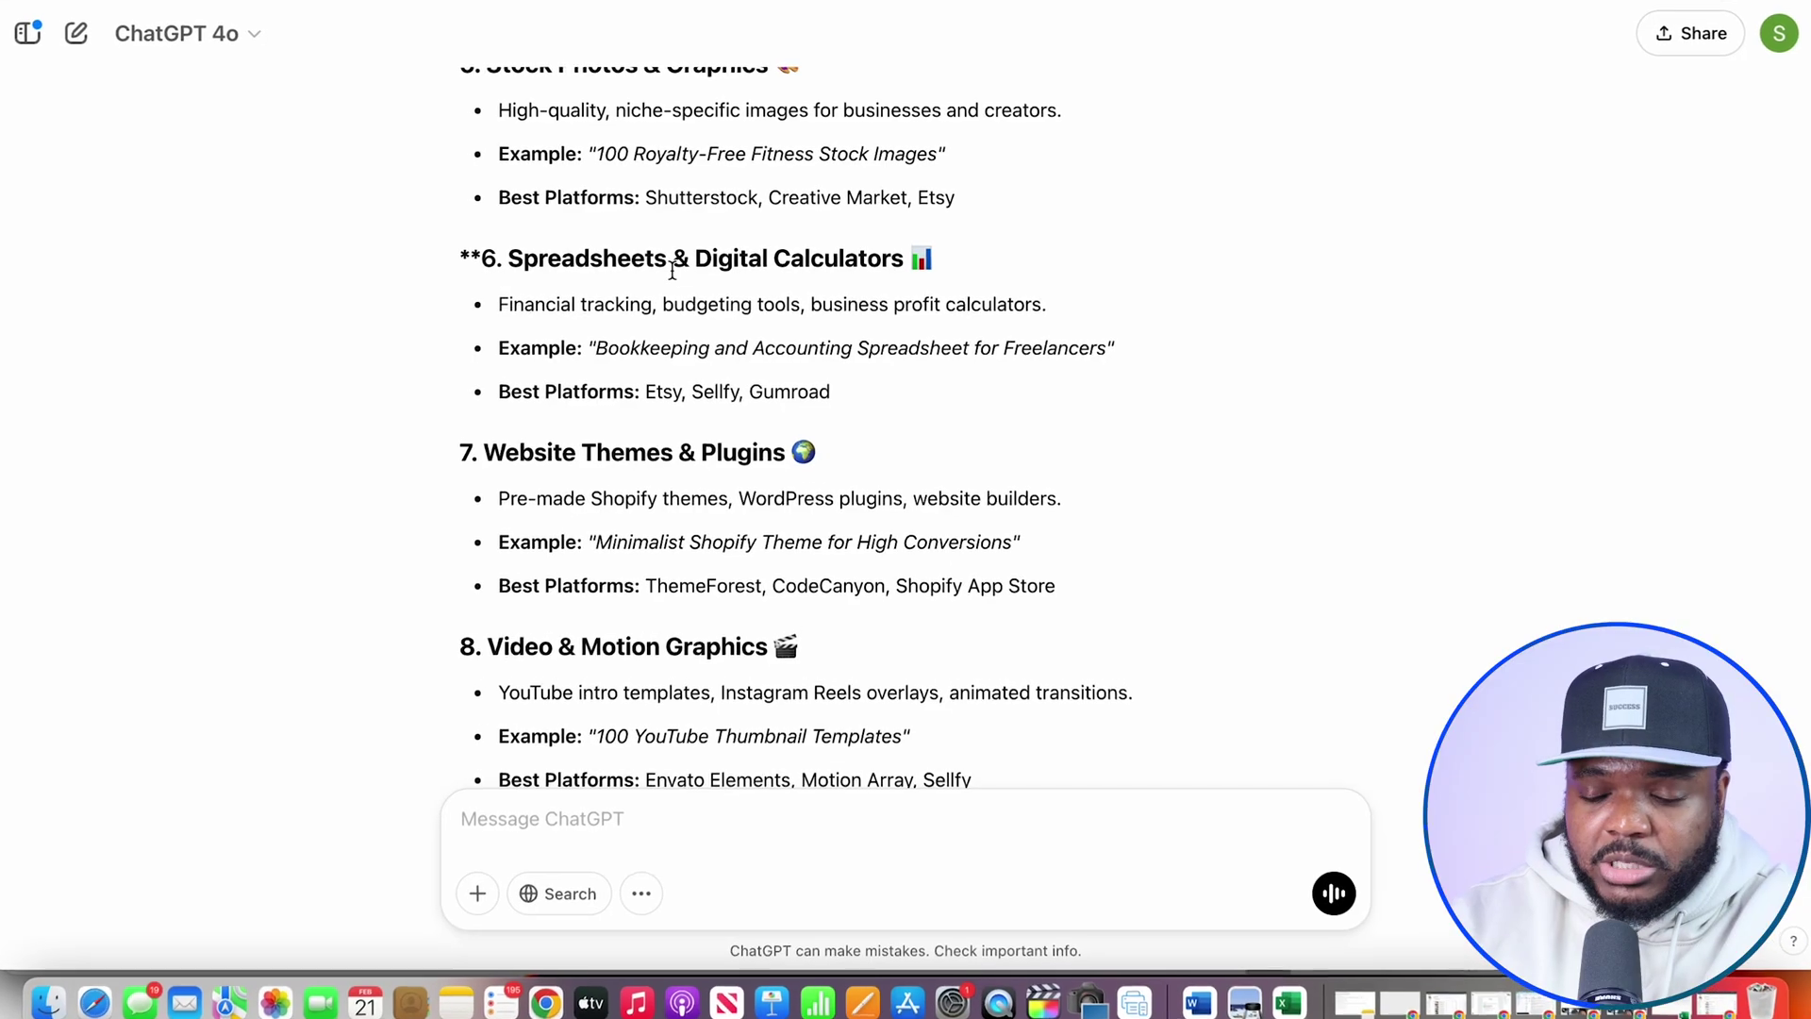
{"action": "scroll", "coordinate": [619, 501], "scroll_direction": "up", "scroll_amount": 2}
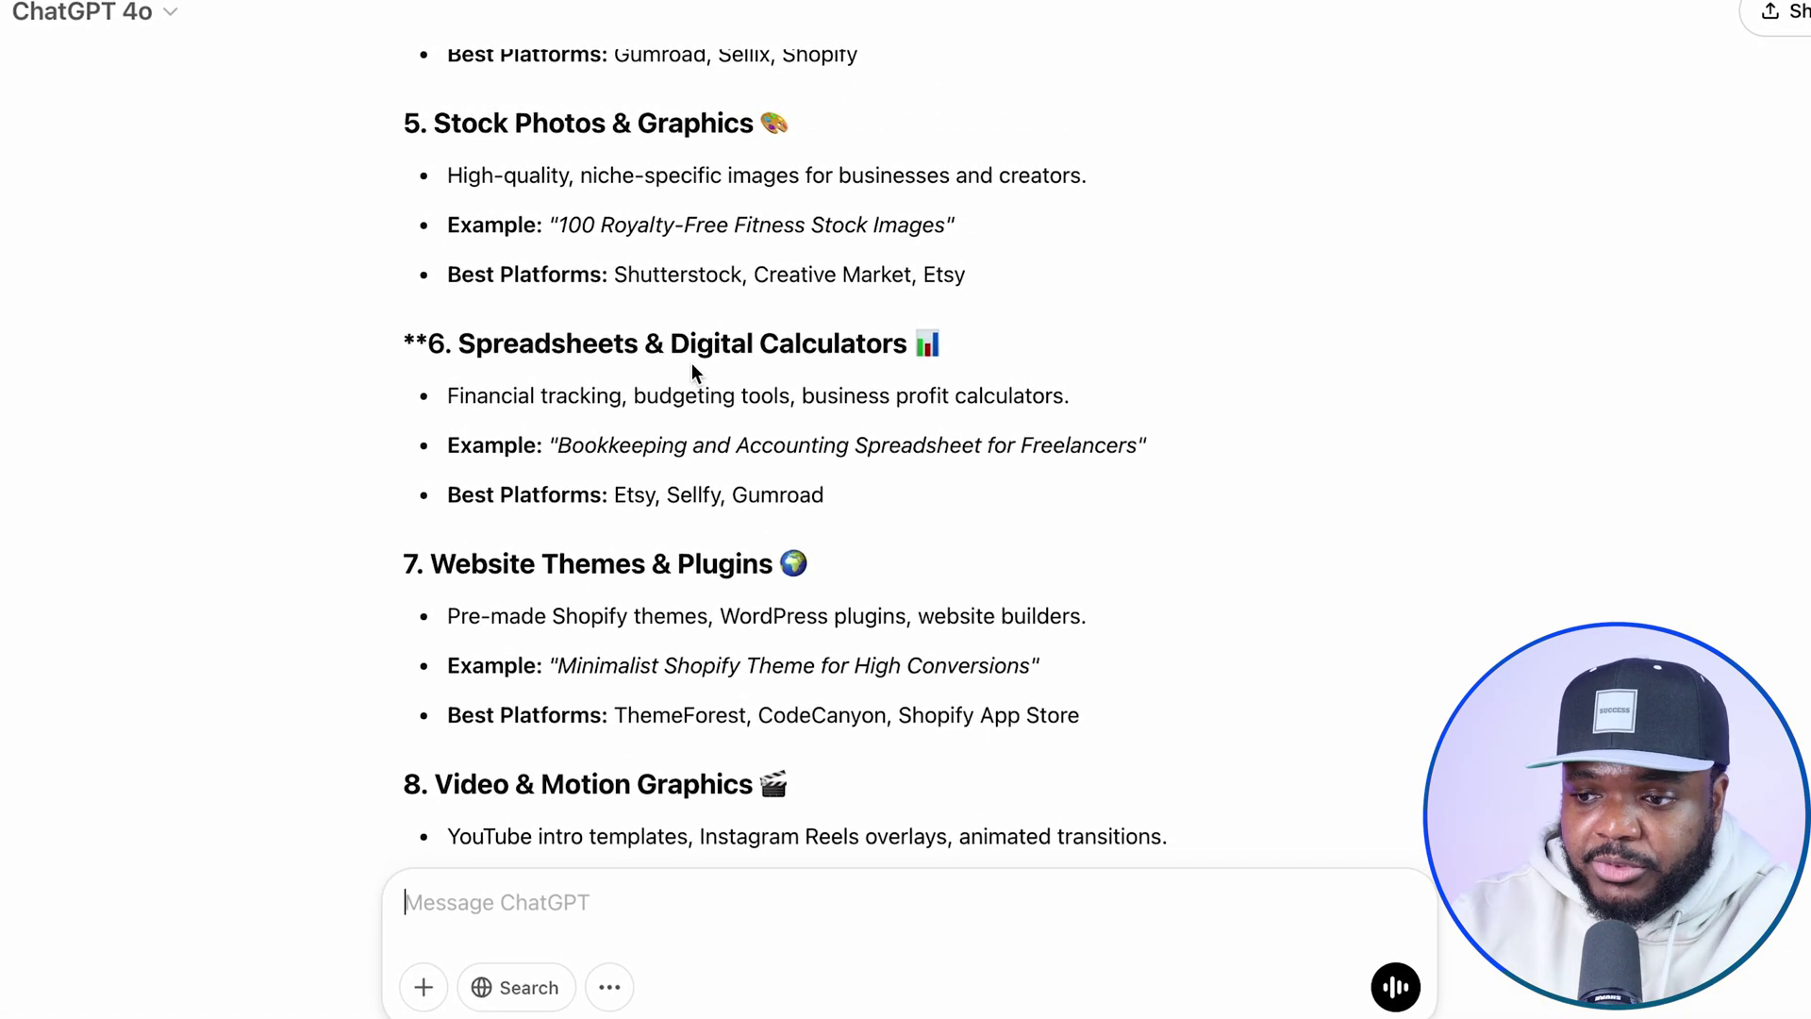
{"action": "scroll", "coordinate": [563, 627], "scroll_direction": "down", "scroll_amount": 5}
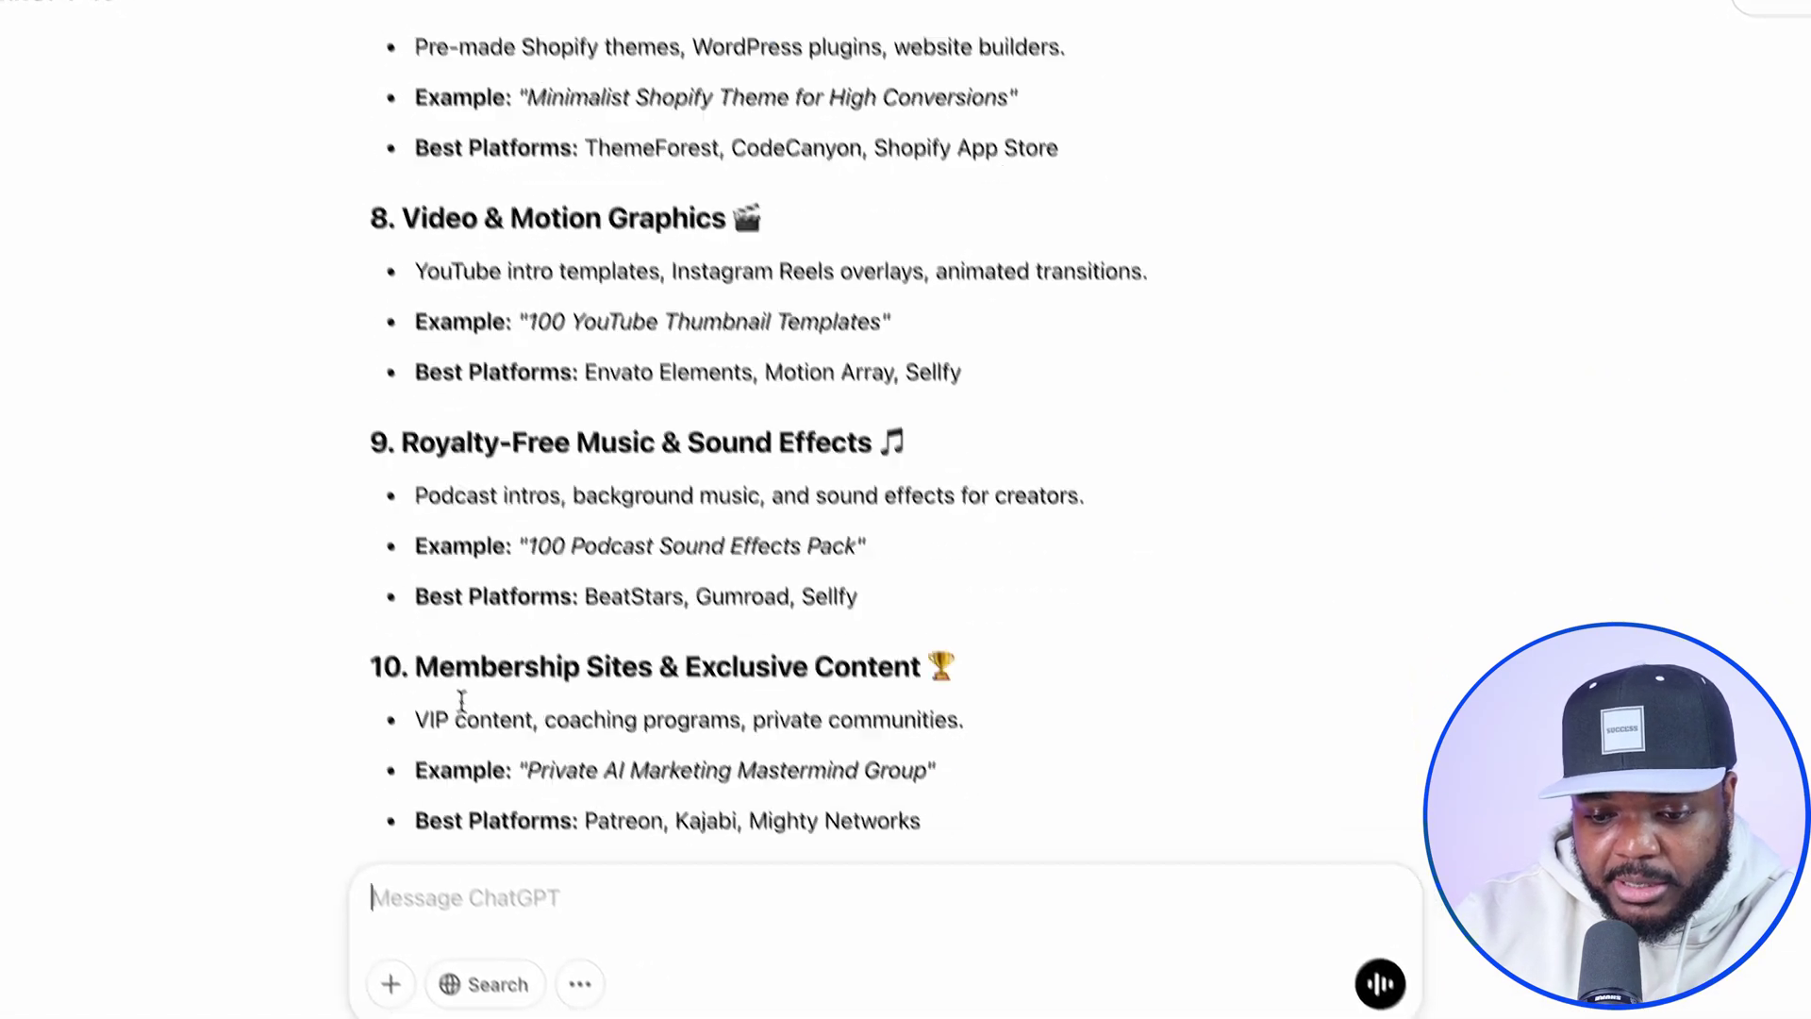
Step: Ask ChatGPT for the top 10 most searched spreadsheets and read down its reply
{"action": "type", "text": "can you give me the top 10 most searched spreadsheets that people buy on a consistent basis?"}
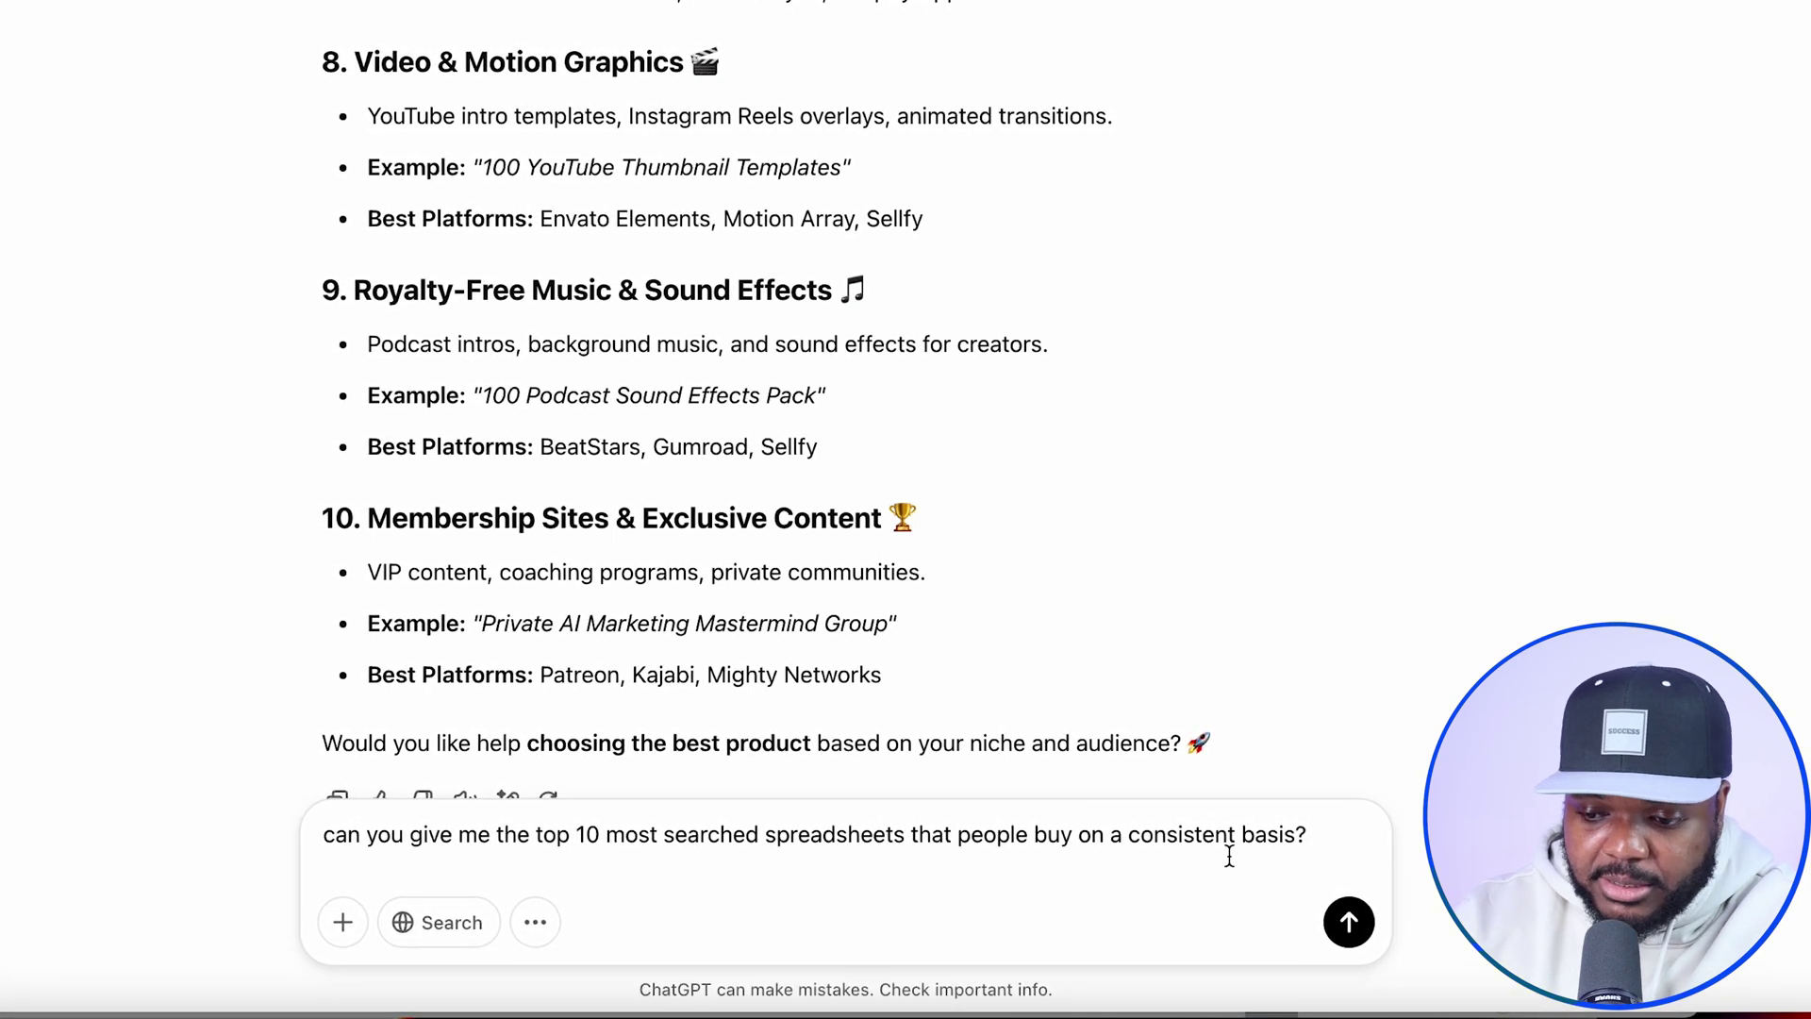
{"action": "left_click", "coordinate": [1349, 922]}
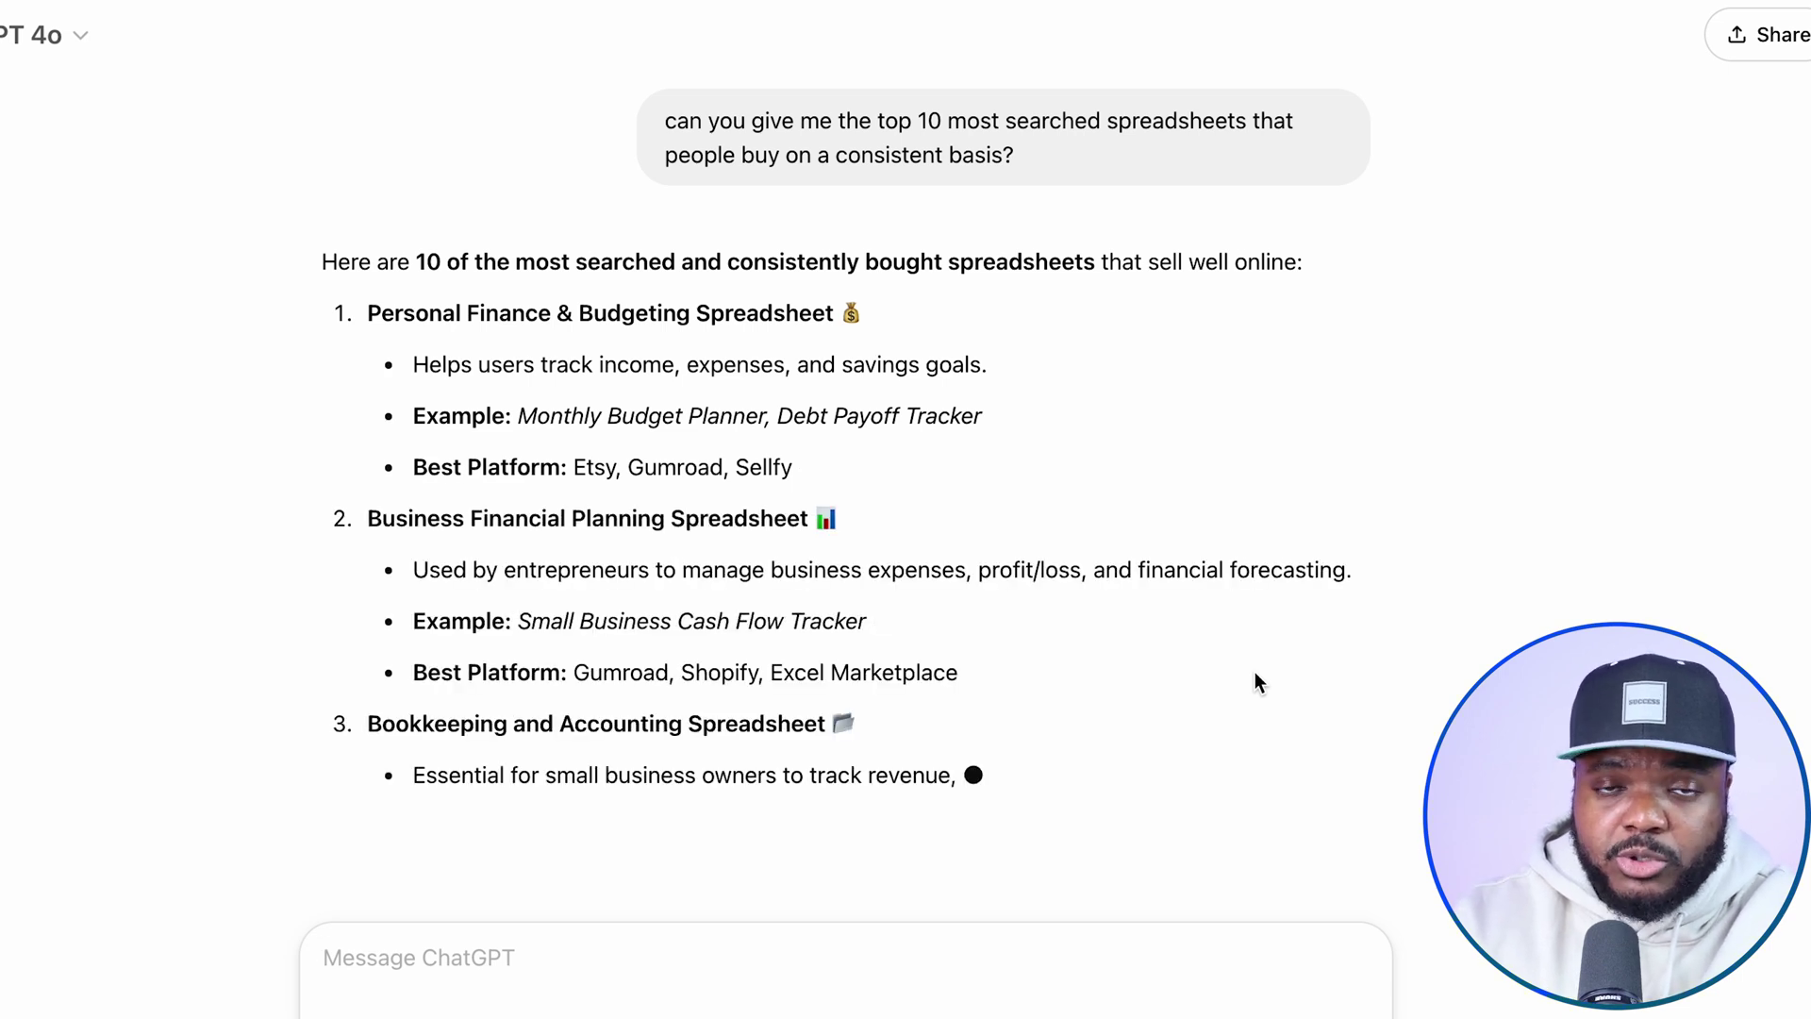
{"action": "scroll", "coordinate": [1226, 656], "scroll_direction": "down", "scroll_amount": 1}
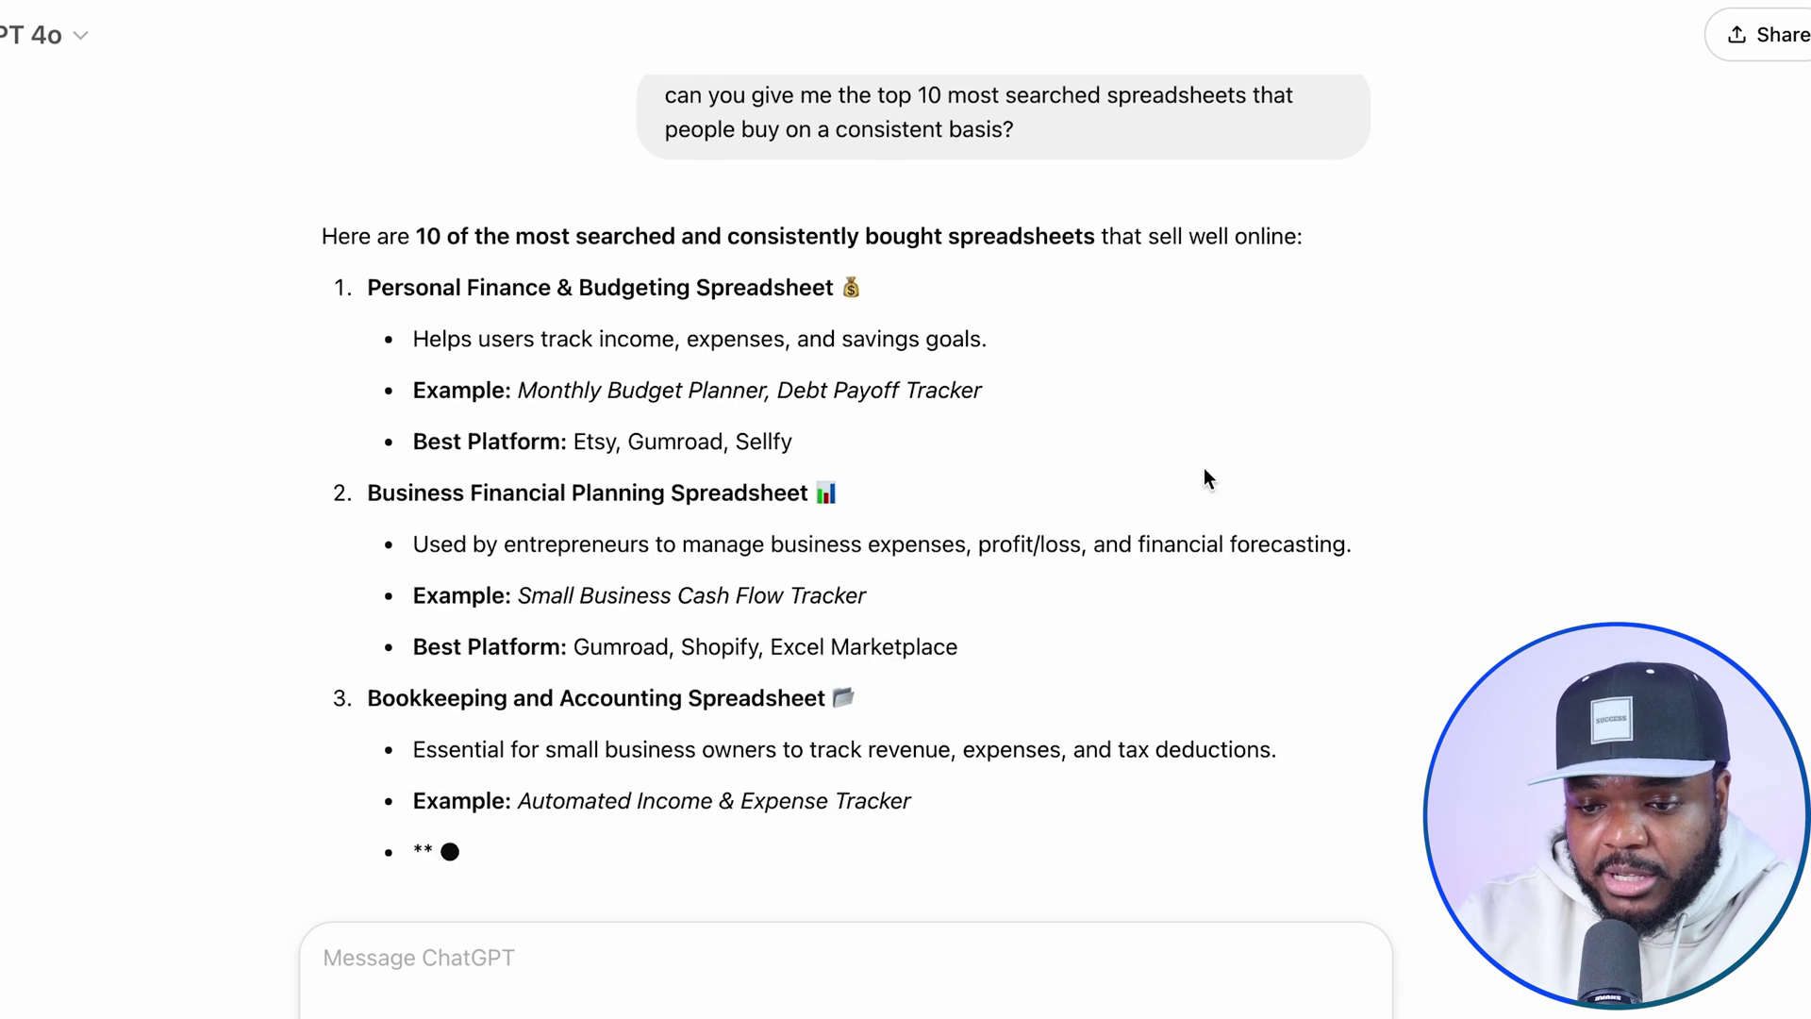
{"action": "scroll", "coordinate": [997, 667], "scroll_direction": "down", "scroll_amount": 2}
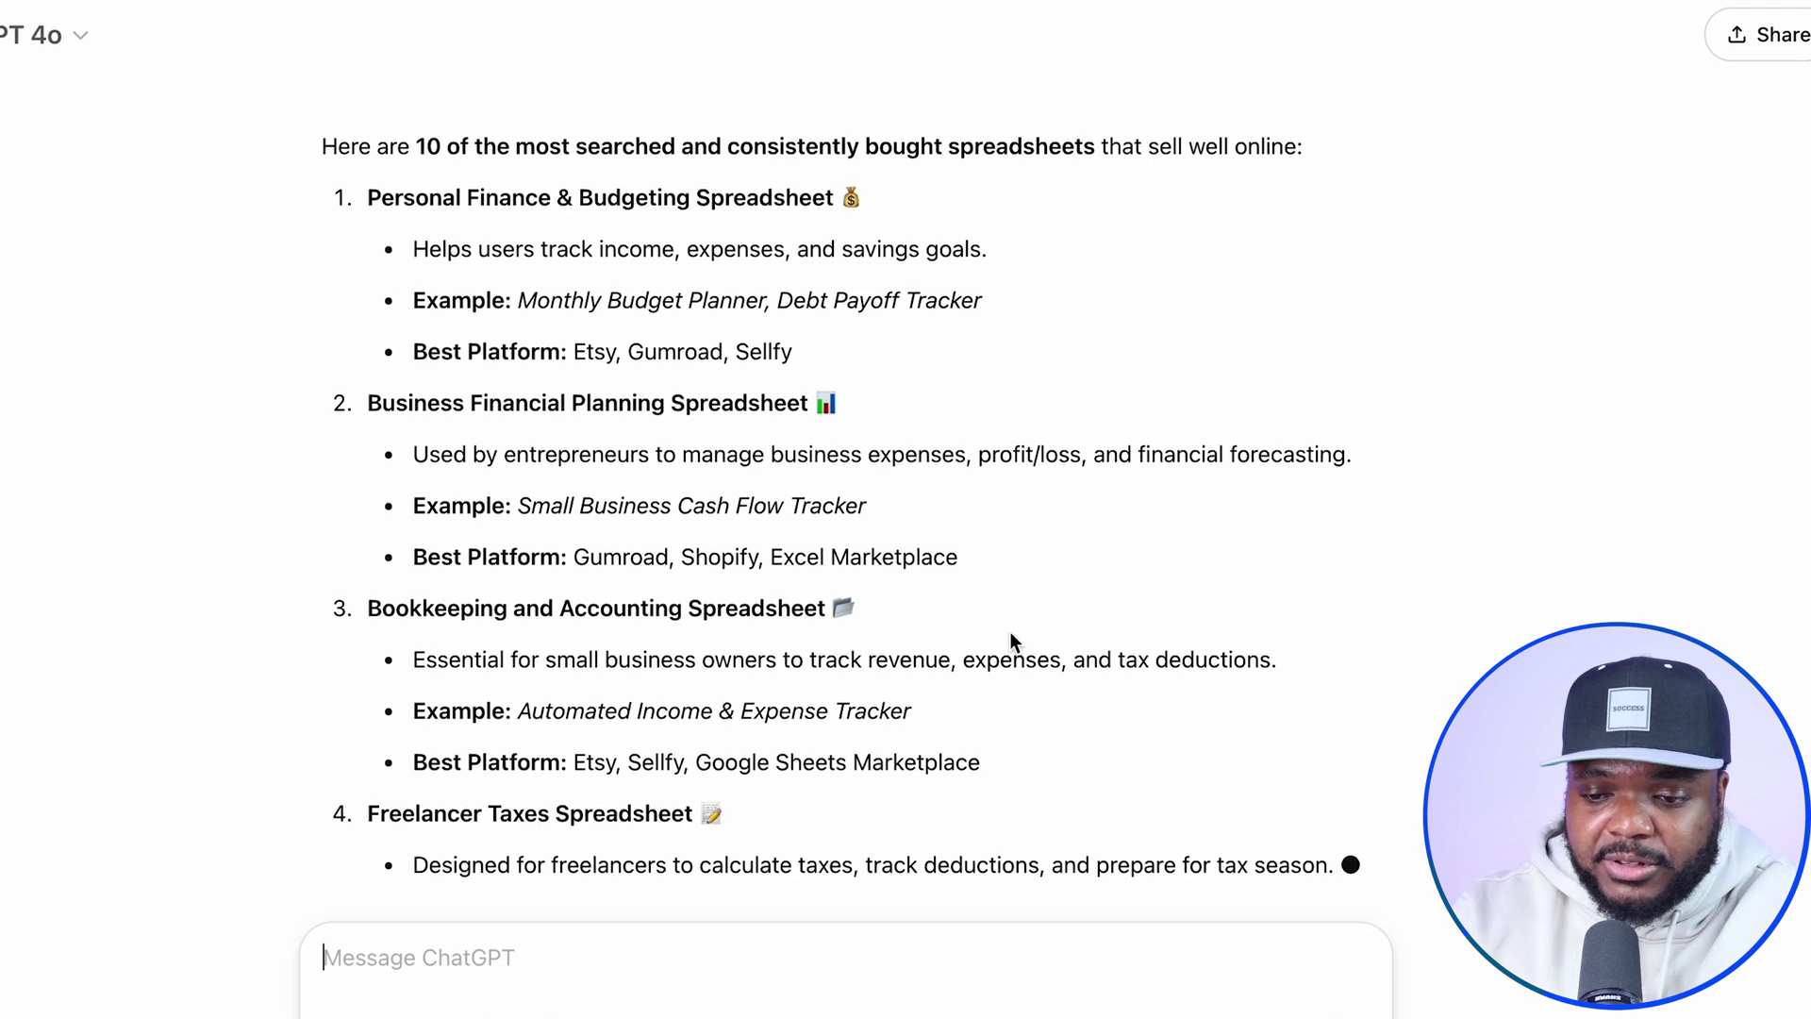
{"action": "scroll", "coordinate": [1010, 633], "scroll_direction": "down", "scroll_amount": 4}
{"action": "scroll", "coordinate": [1010, 633], "scroll_direction": "down", "scroll_amount": 1}
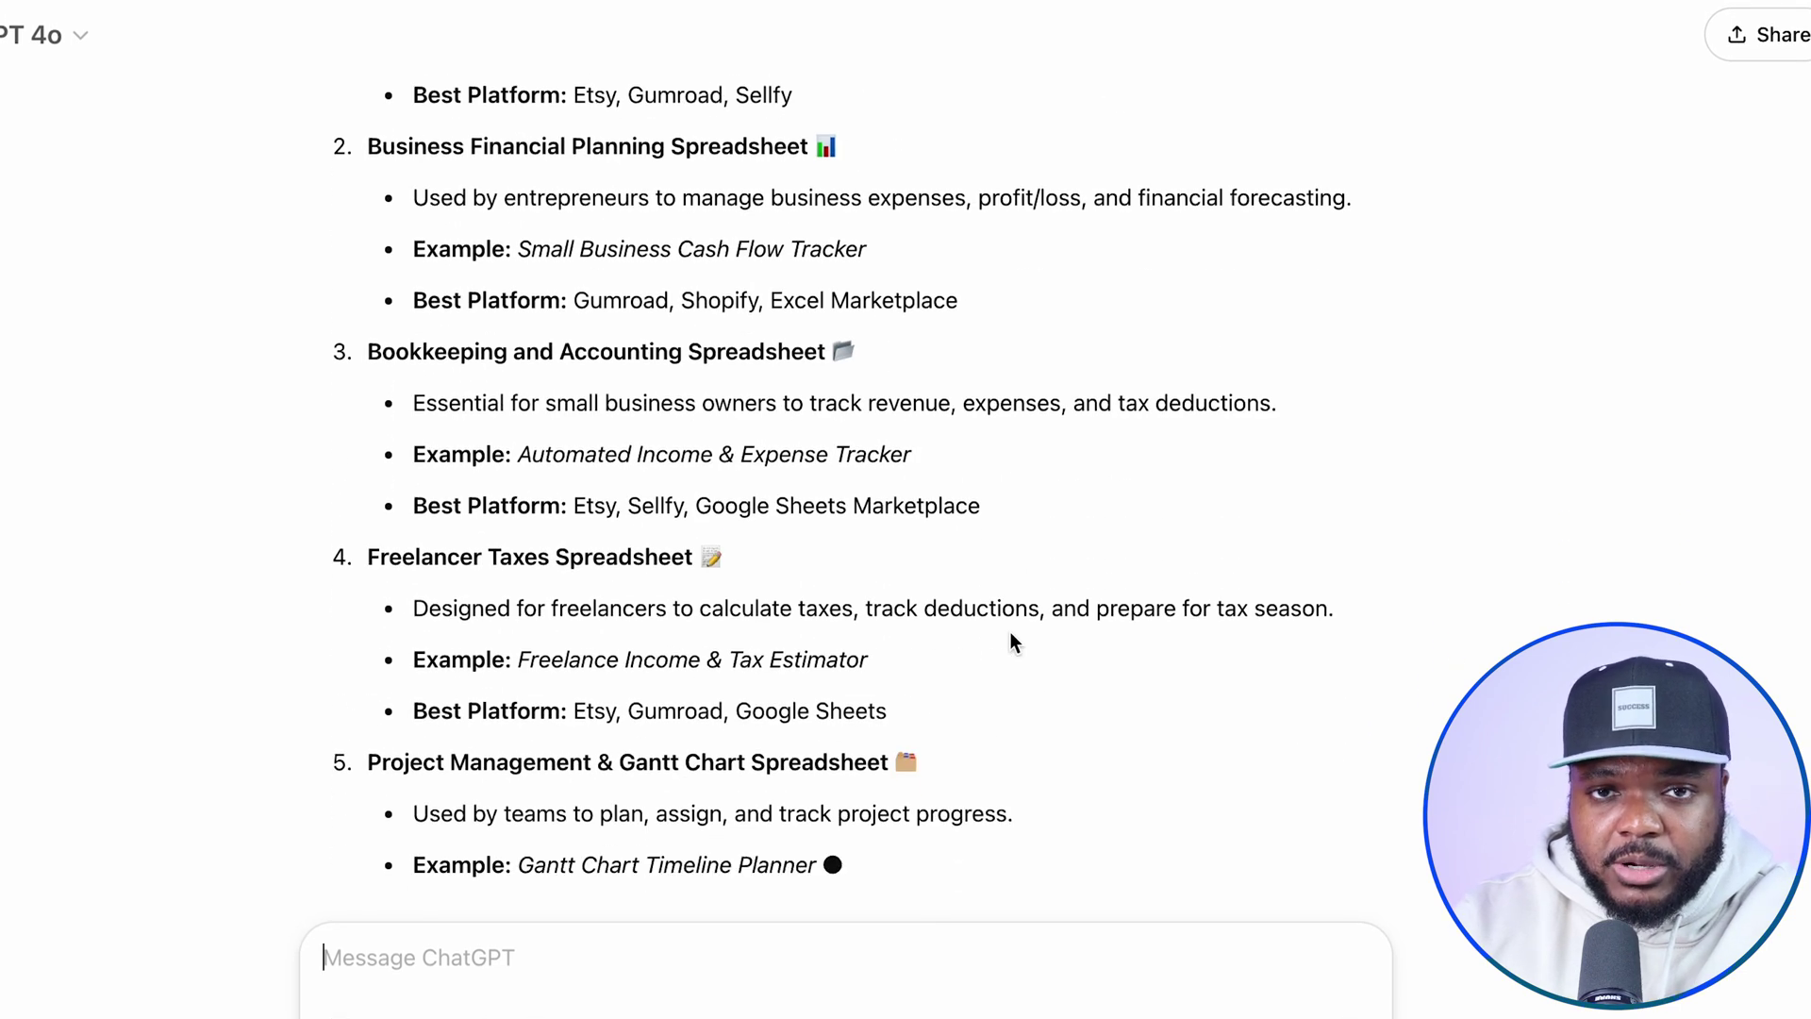
{"action": "scroll", "coordinate": [1010, 633], "scroll_direction": "down", "scroll_amount": 3}
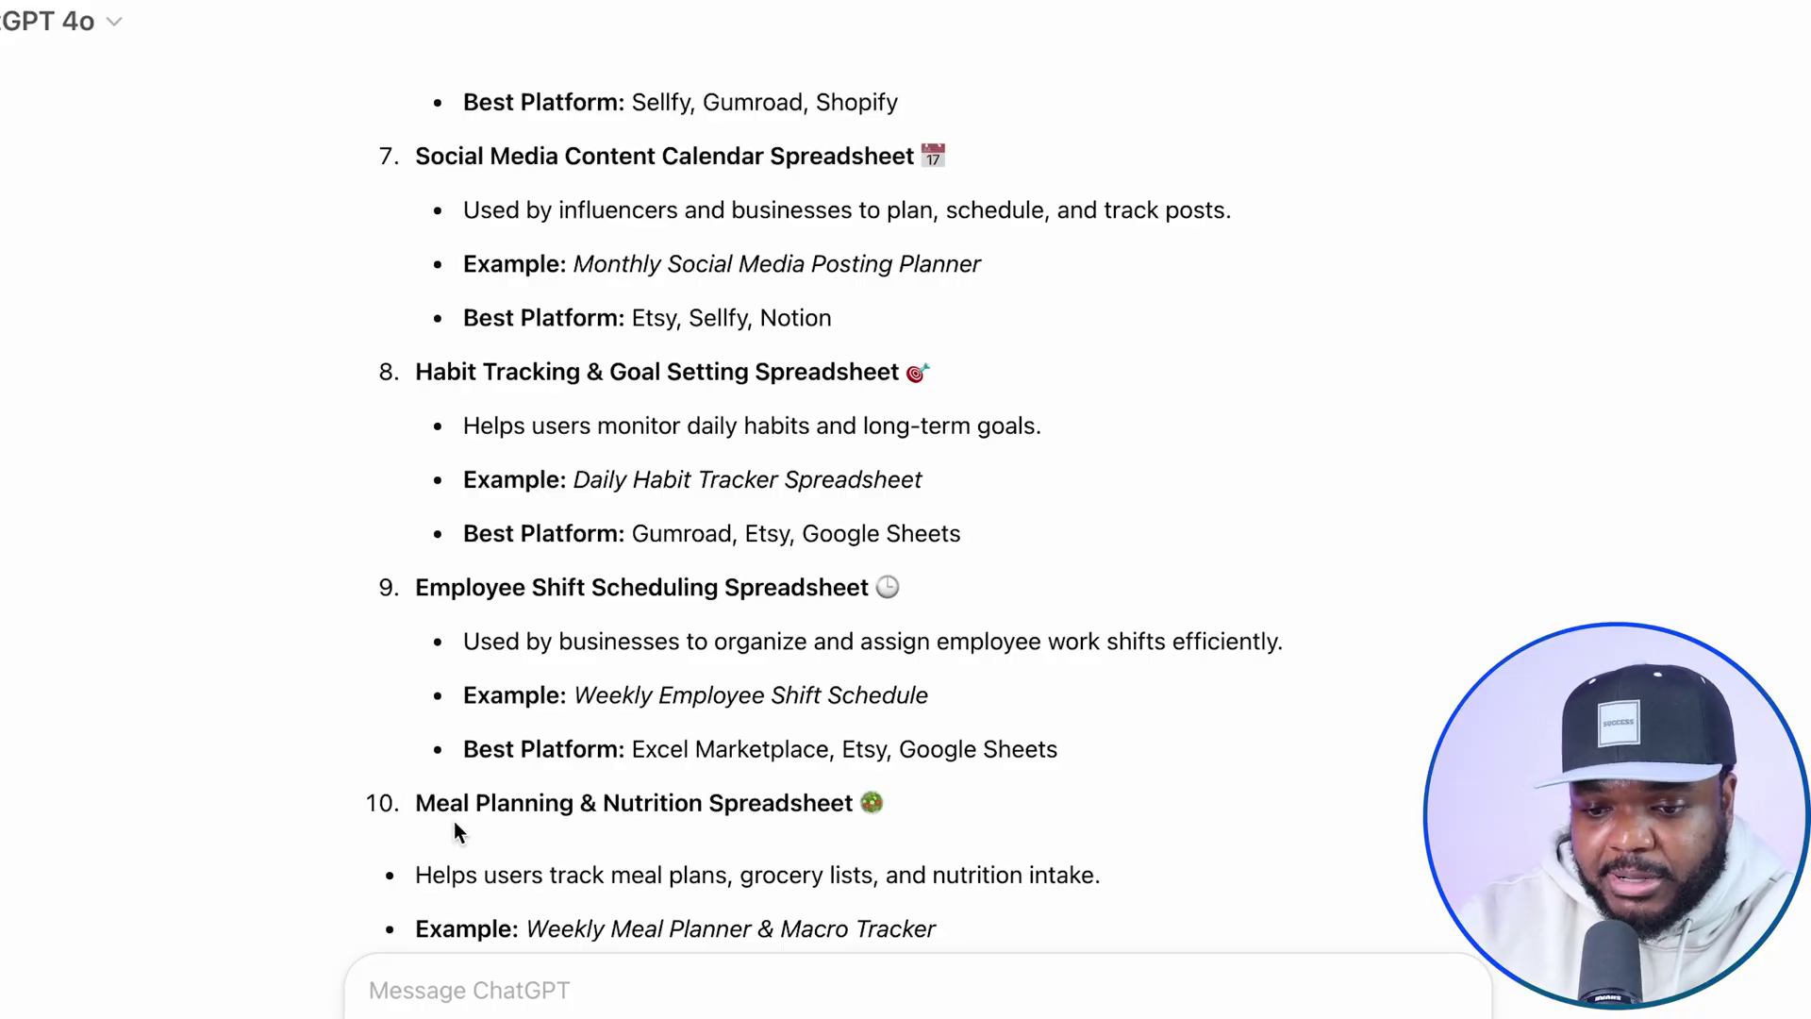
Step: Return to the top of the list, starting at Personal Finance & Budgeting Spreadsheet
{"action": "scroll", "coordinate": [486, 401], "scroll_direction": "up", "scroll_amount": 1}
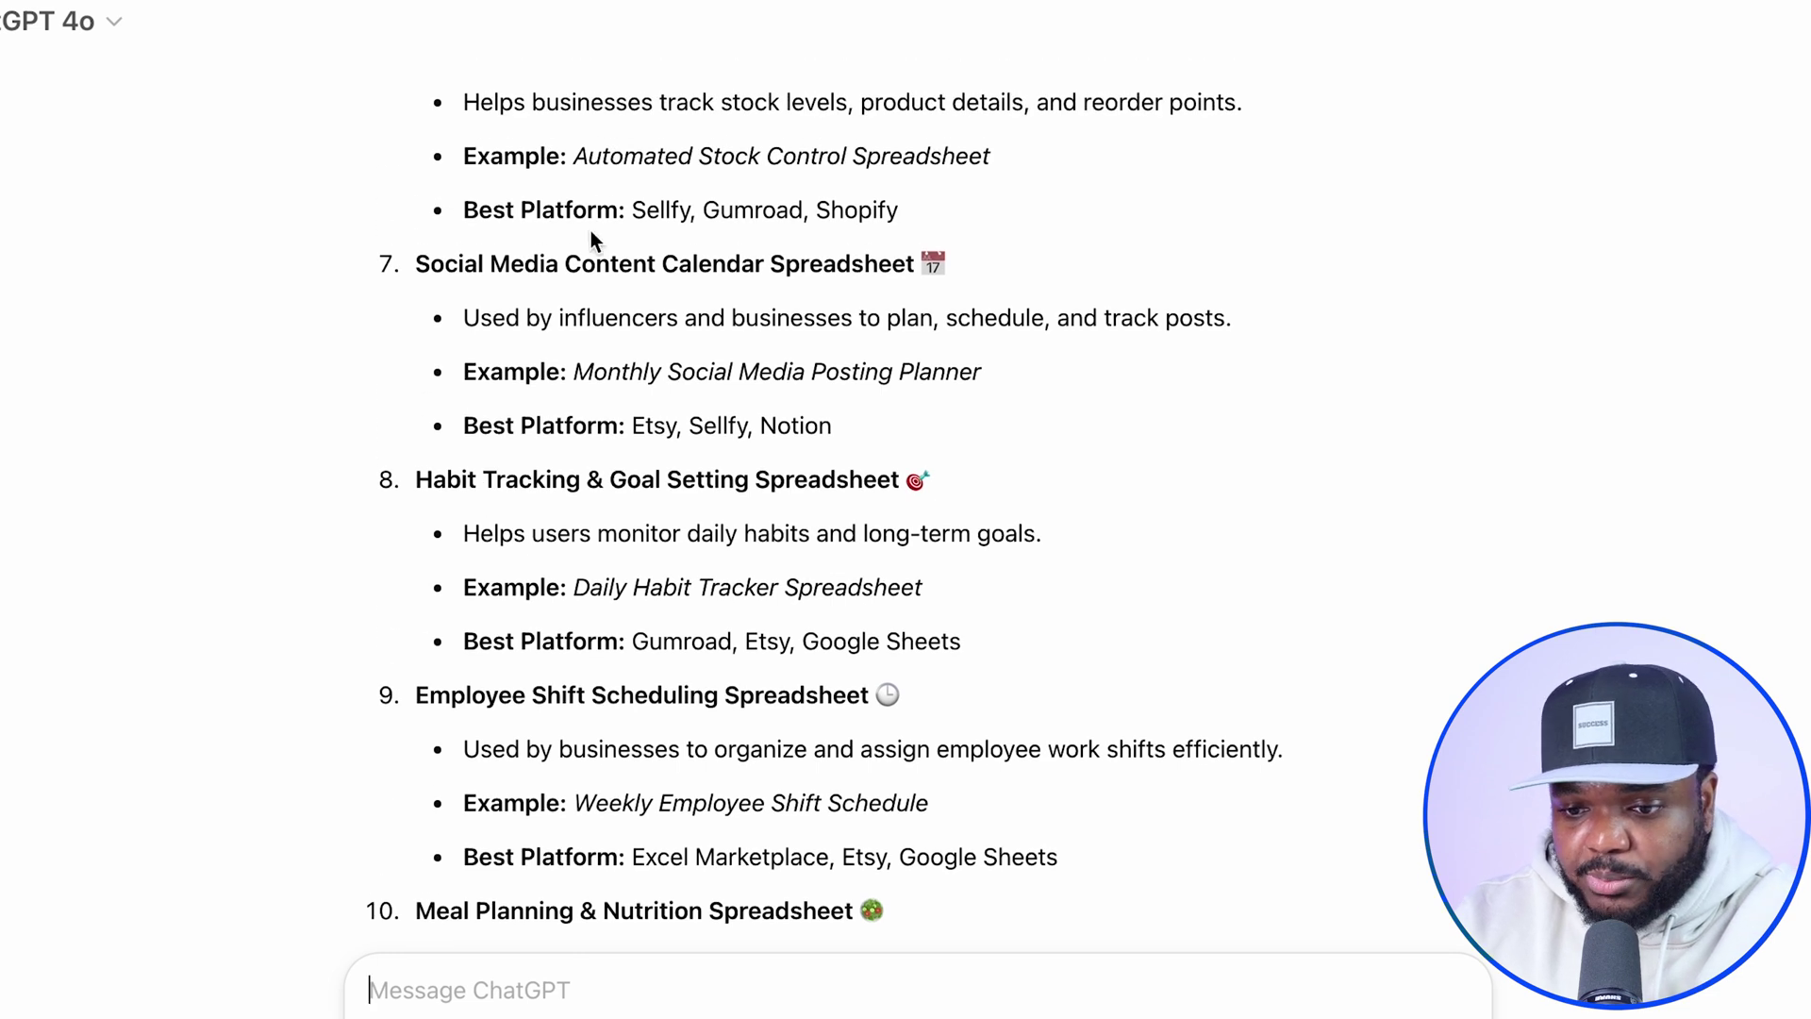
{"action": "scroll", "coordinate": [596, 432], "scroll_direction": "up", "scroll_amount": 2}
{"action": "scroll", "coordinate": [575, 339], "scroll_direction": "up", "scroll_amount": 1}
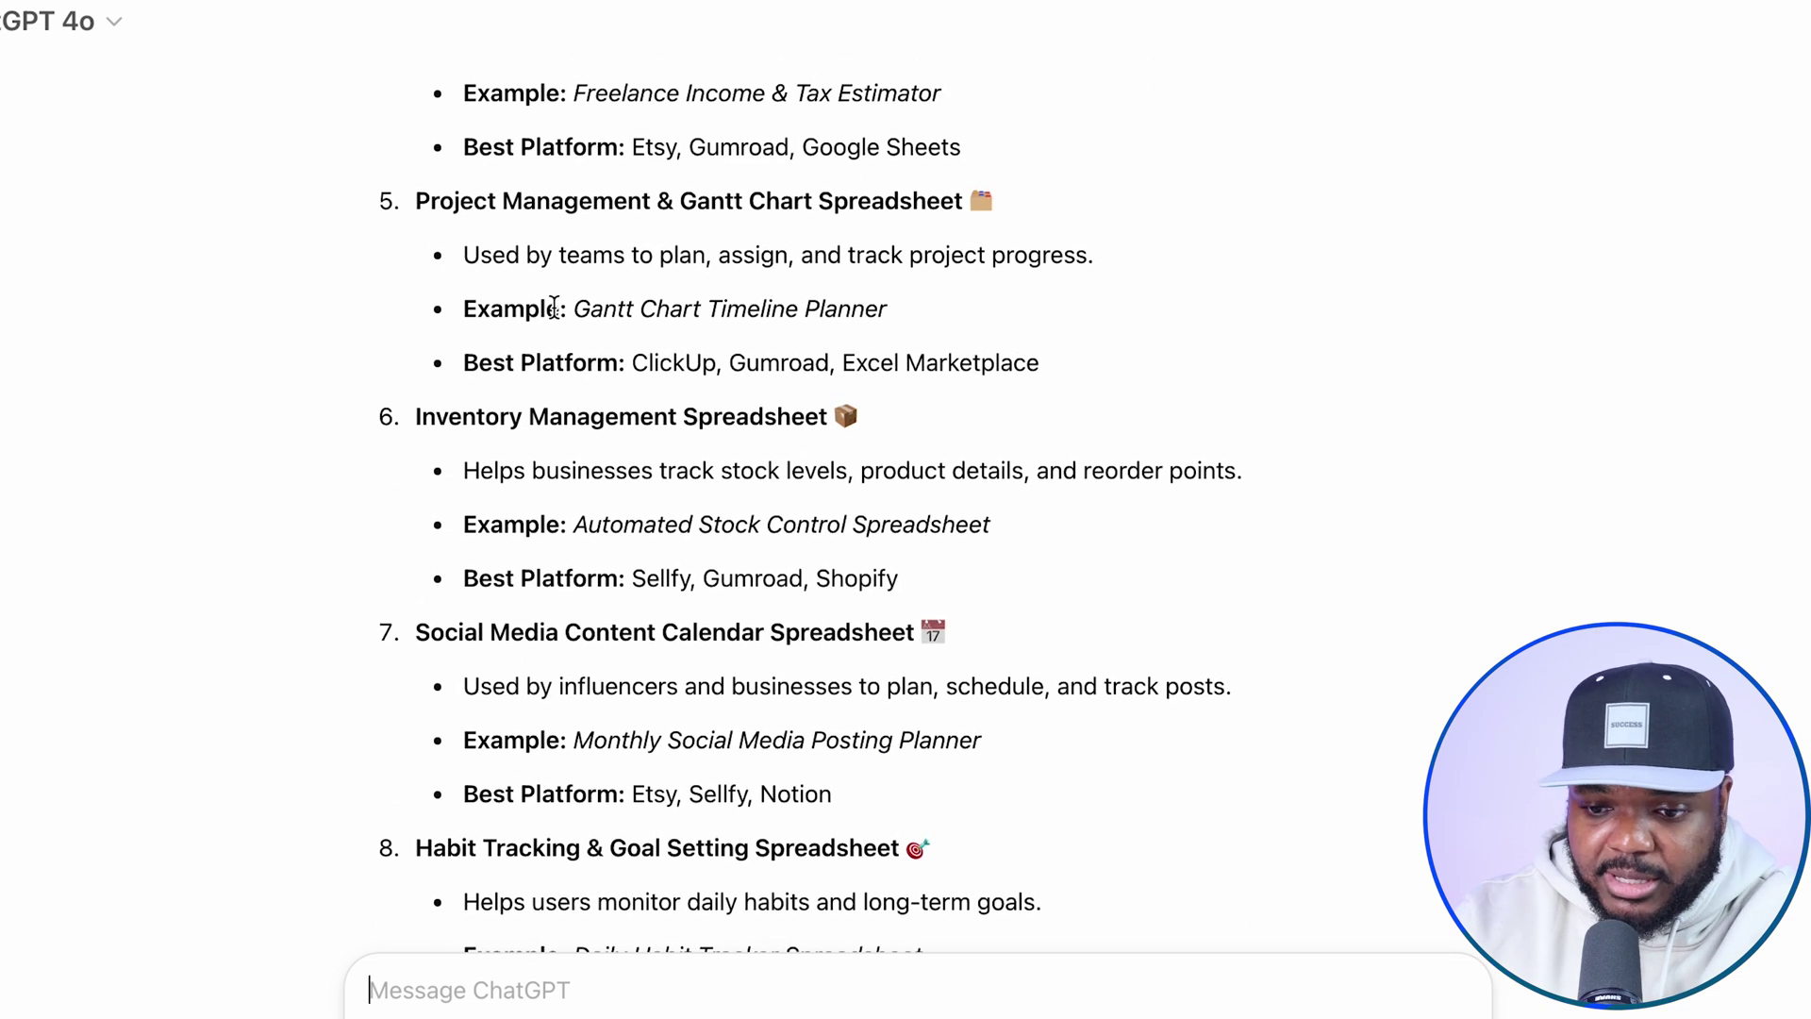
{"action": "scroll", "coordinate": [642, 505], "scroll_direction": "up", "scroll_amount": 4}
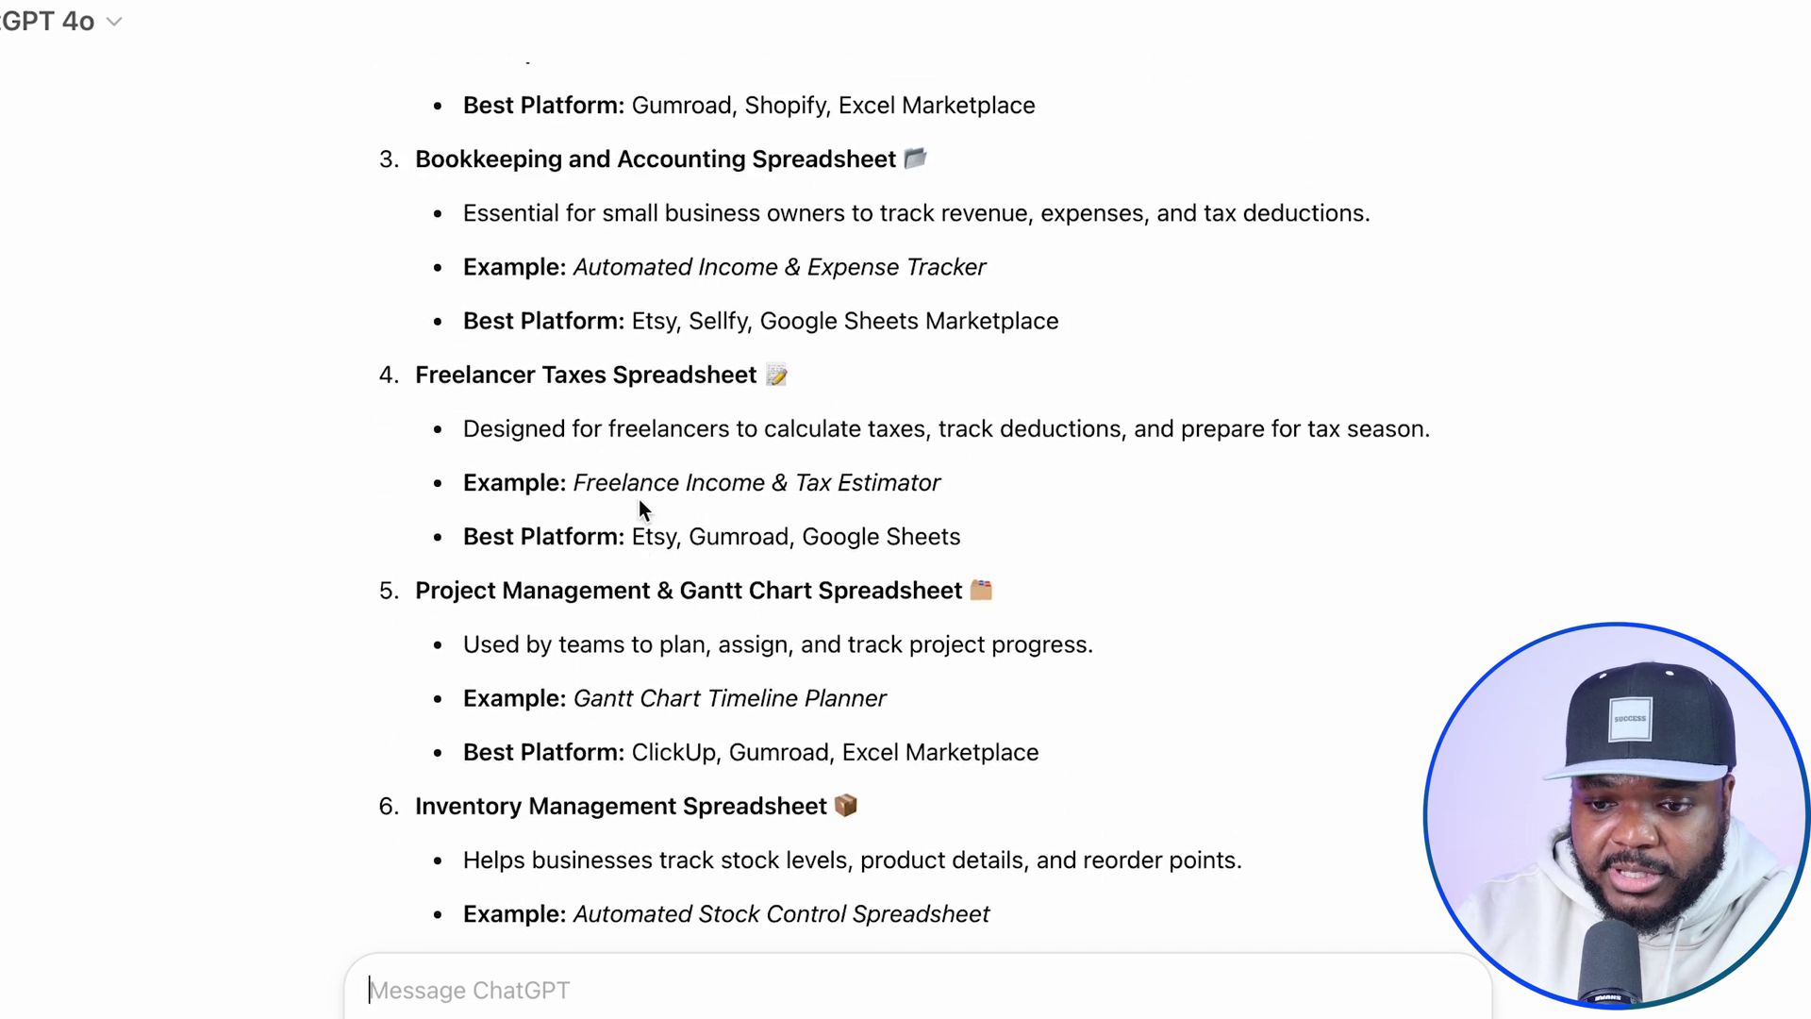
{"action": "scroll", "coordinate": [629, 585], "scroll_direction": "up", "scroll_amount": 2}
{"action": "scroll", "coordinate": [630, 585], "scroll_direction": "up", "scroll_amount": 1}
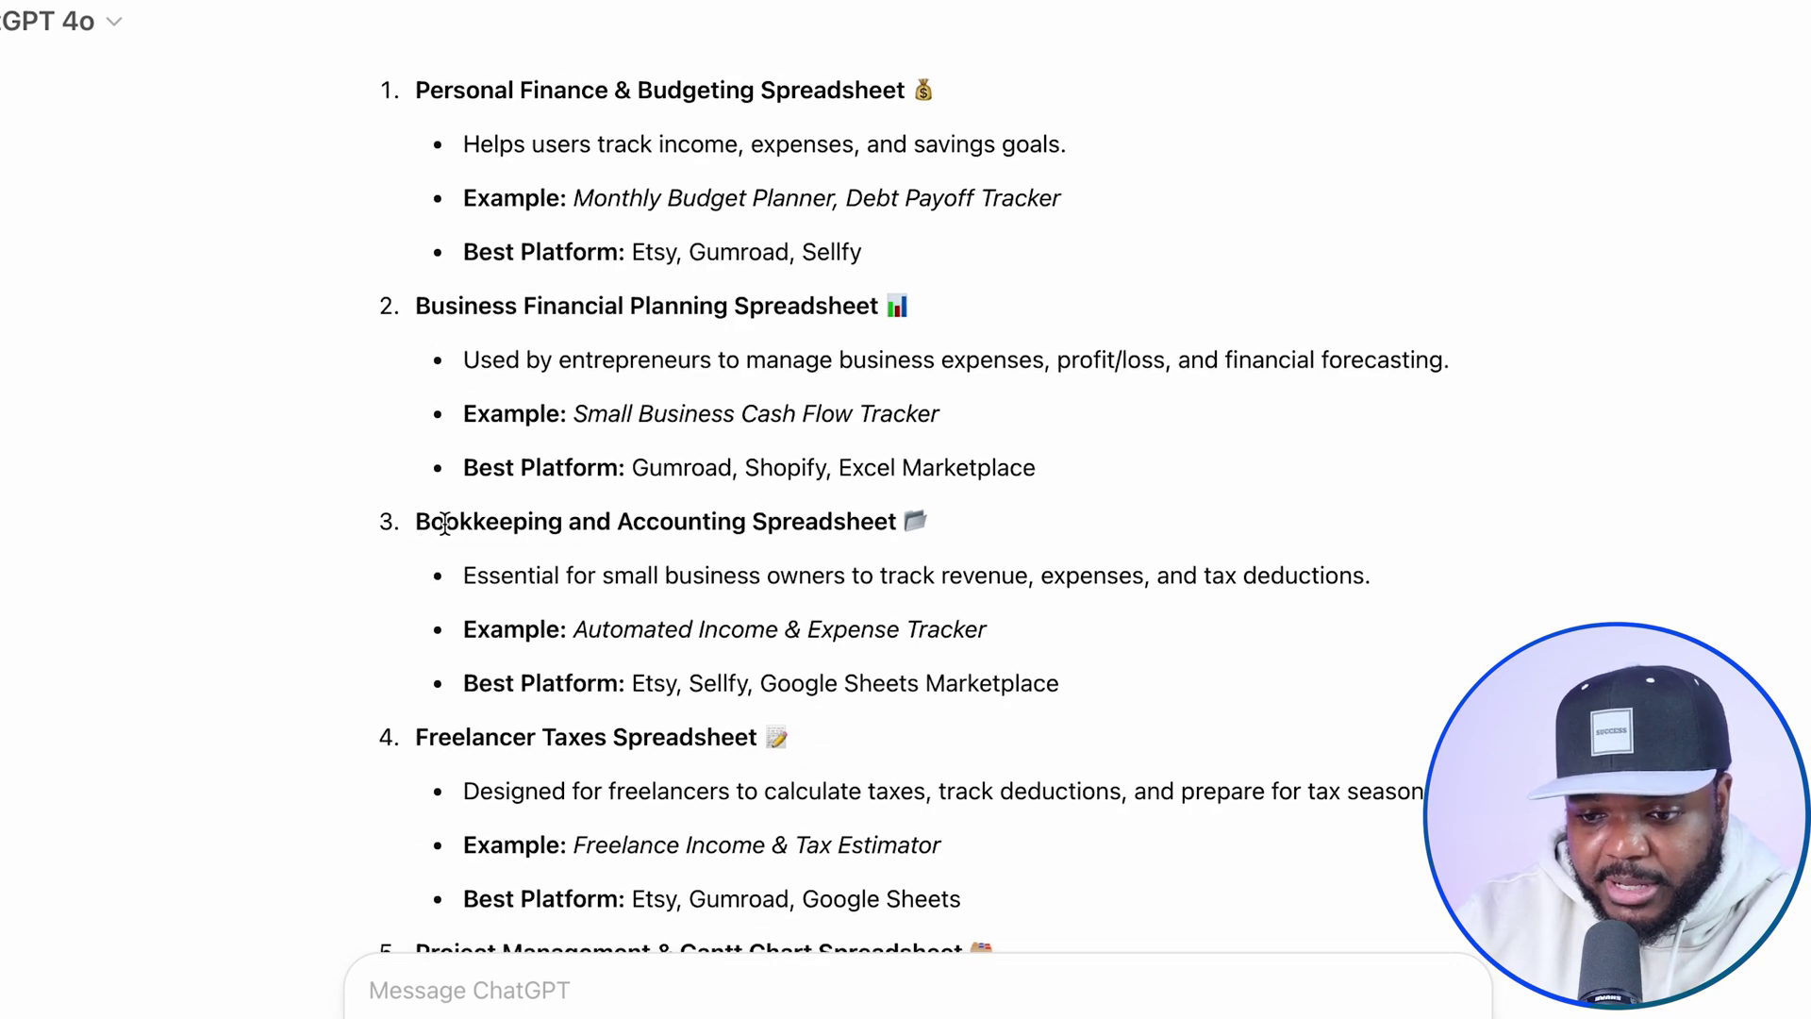
Step: Browse the Google results for 'bookkeeping spreadsheet' down to the Mr.SpreadSheet listing
{"action": "left_click", "coordinate": [896, 530]}
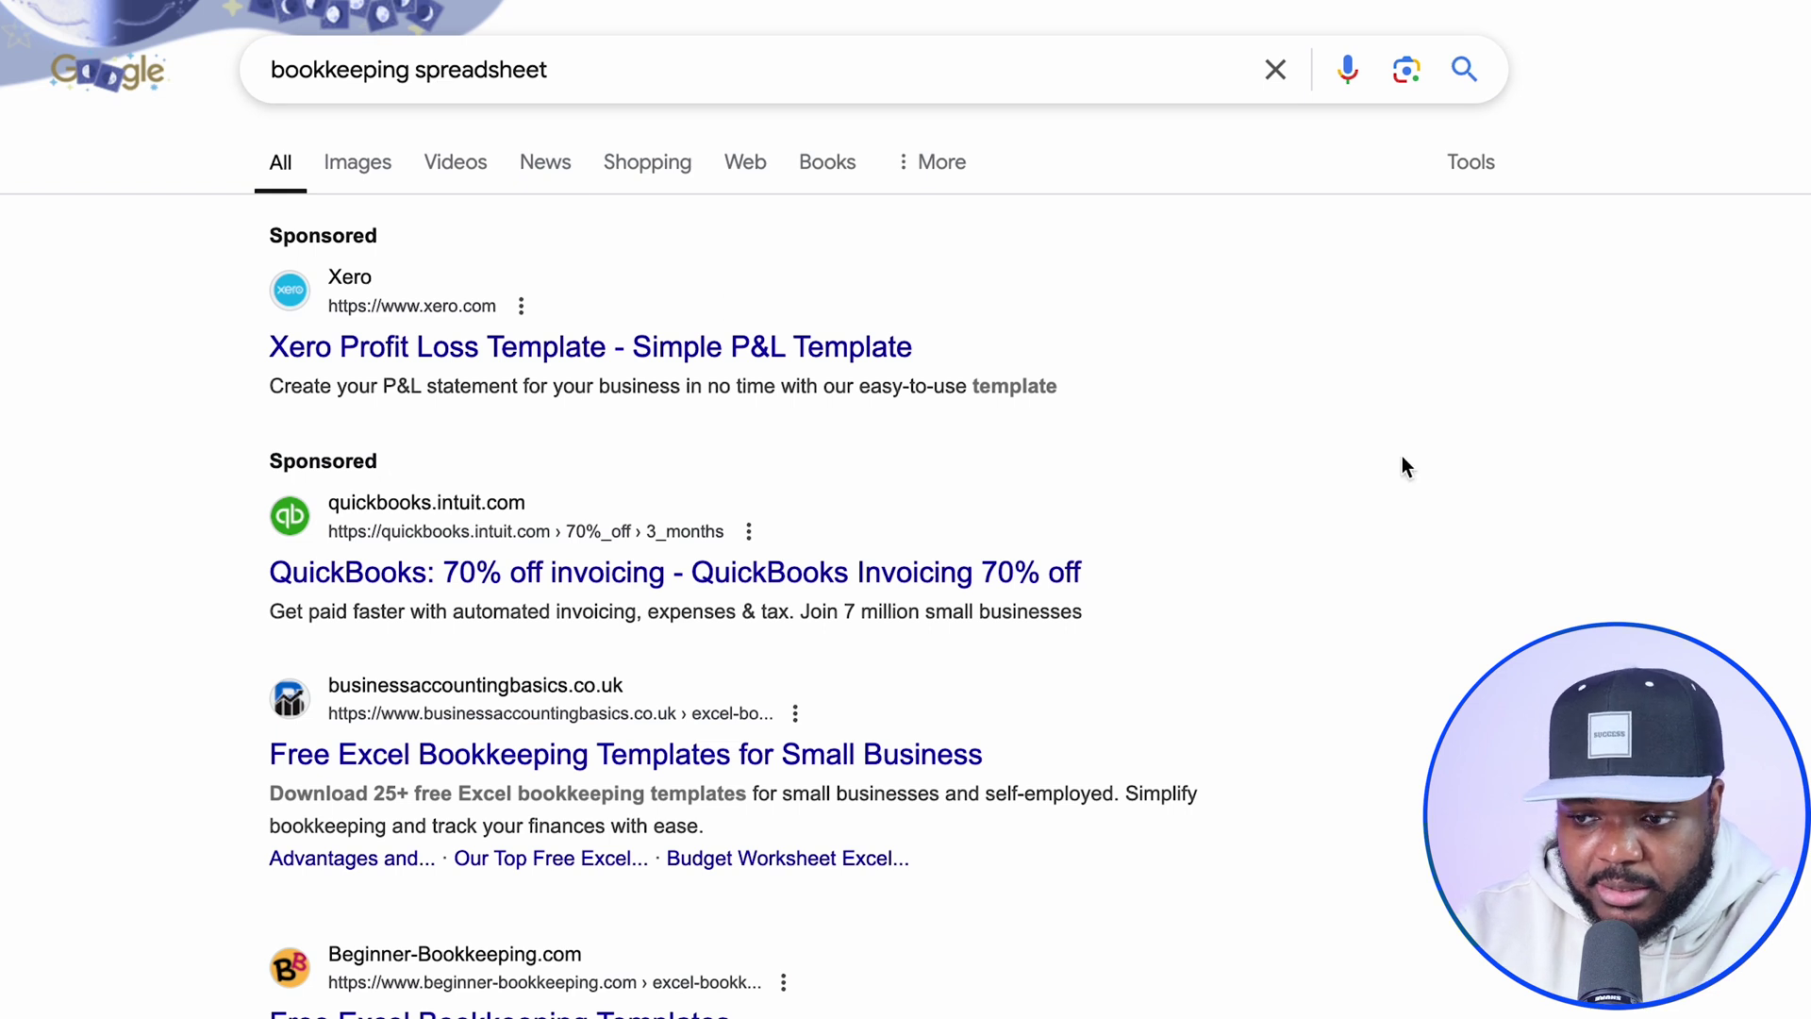
{"action": "scroll", "coordinate": [1403, 457], "scroll_direction": "down", "scroll_amount": 9}
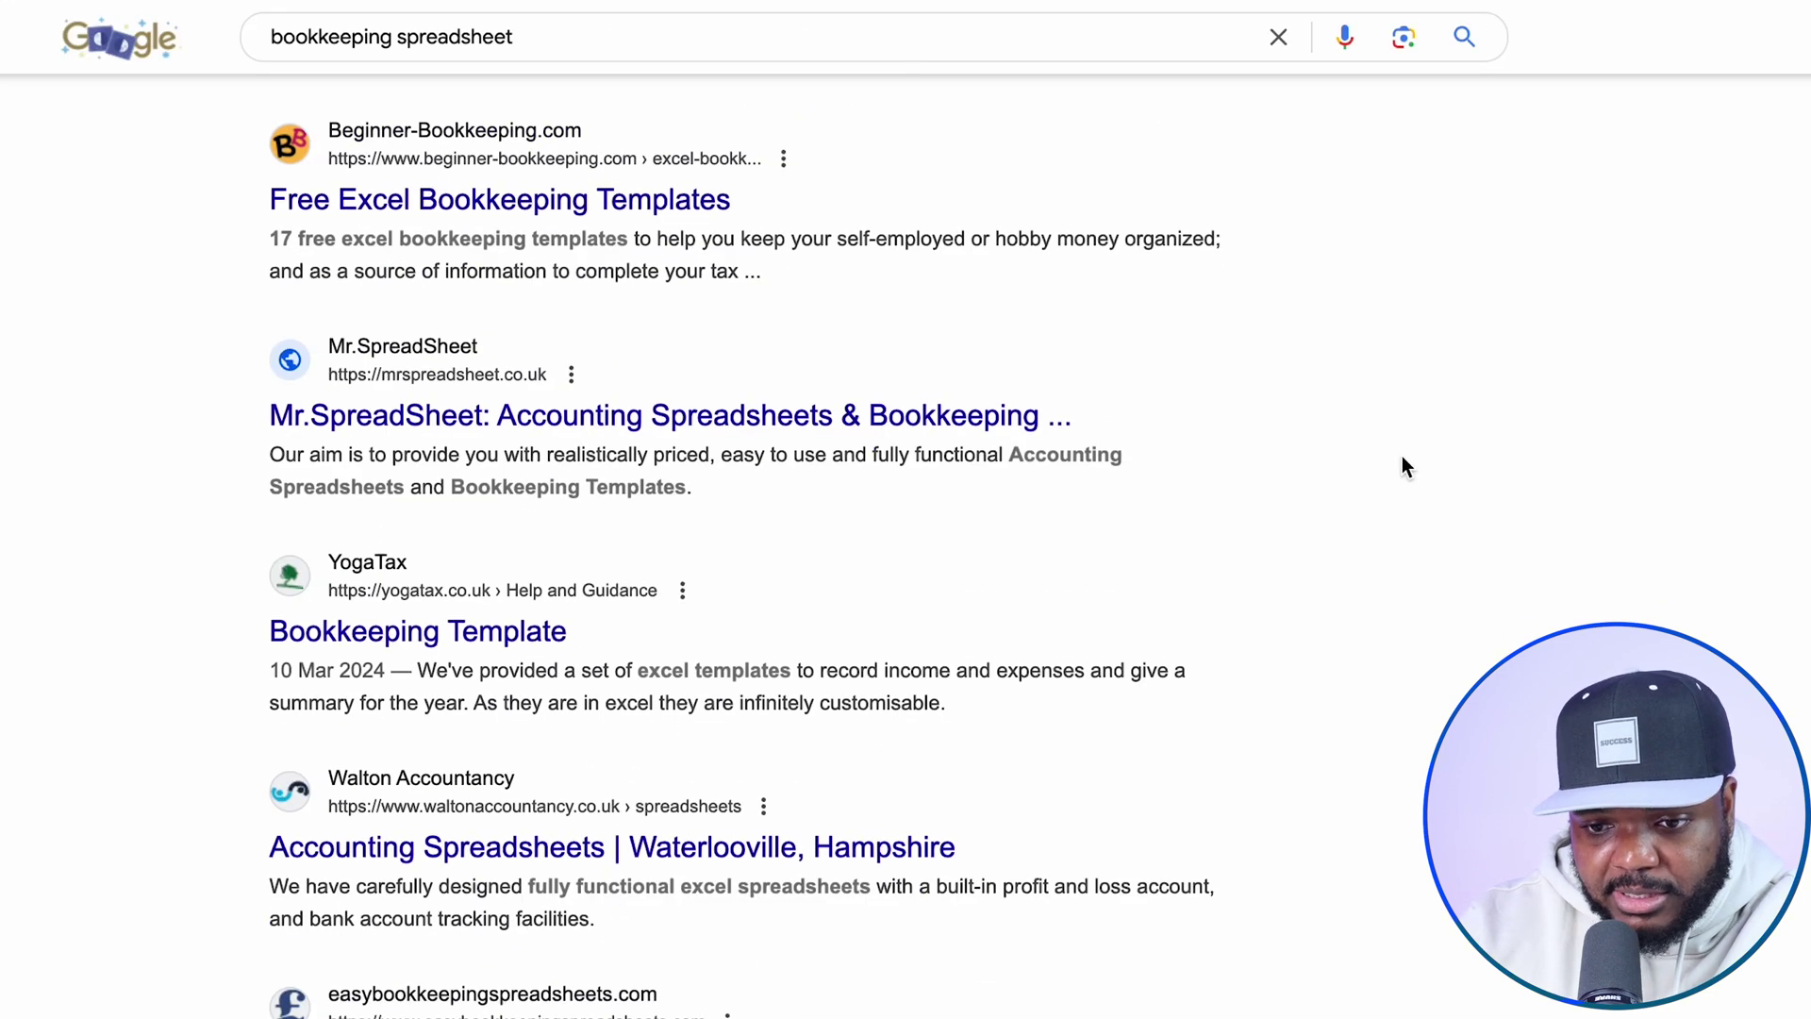
{"action": "scroll", "coordinate": [1402, 466], "scroll_direction": "down", "scroll_amount": 5}
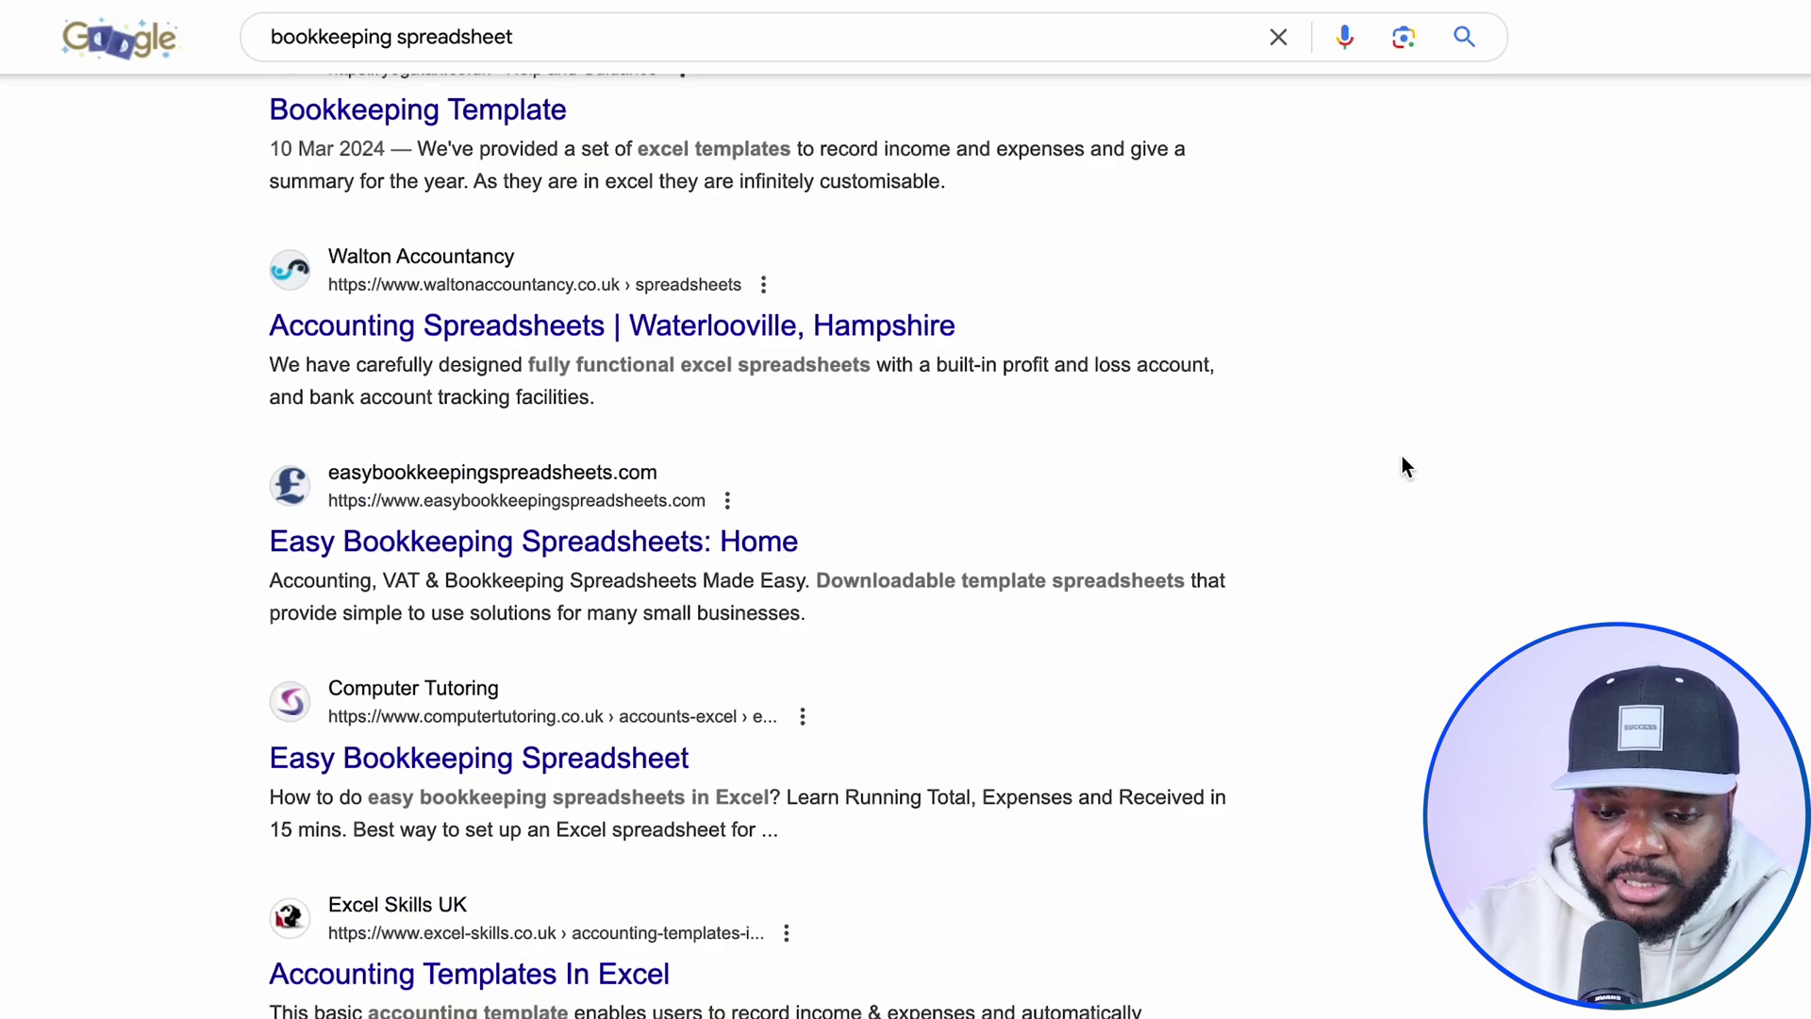
{"action": "scroll", "coordinate": [1402, 465], "scroll_direction": "down", "scroll_amount": 3}
{"action": "scroll", "coordinate": [1401, 466], "scroll_direction": "up", "scroll_amount": 14}
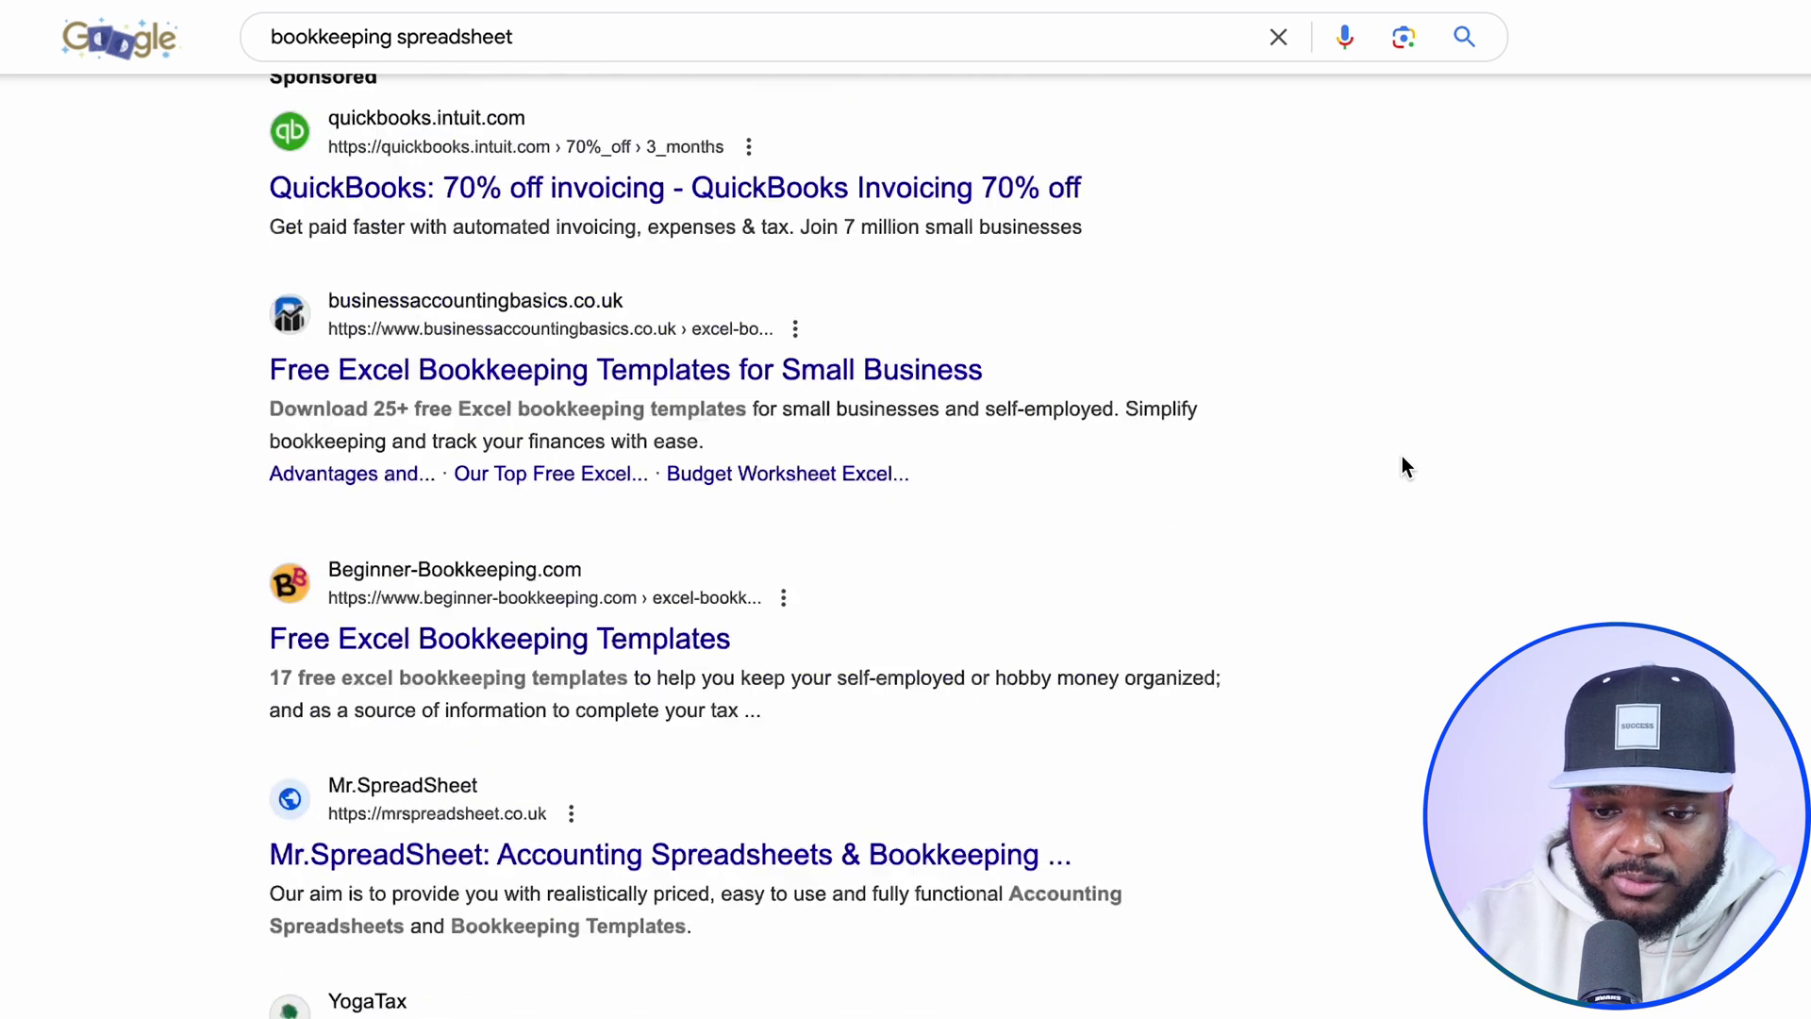
{"action": "scroll", "coordinate": [1401, 466], "scroll_direction": "up", "scroll_amount": 4}
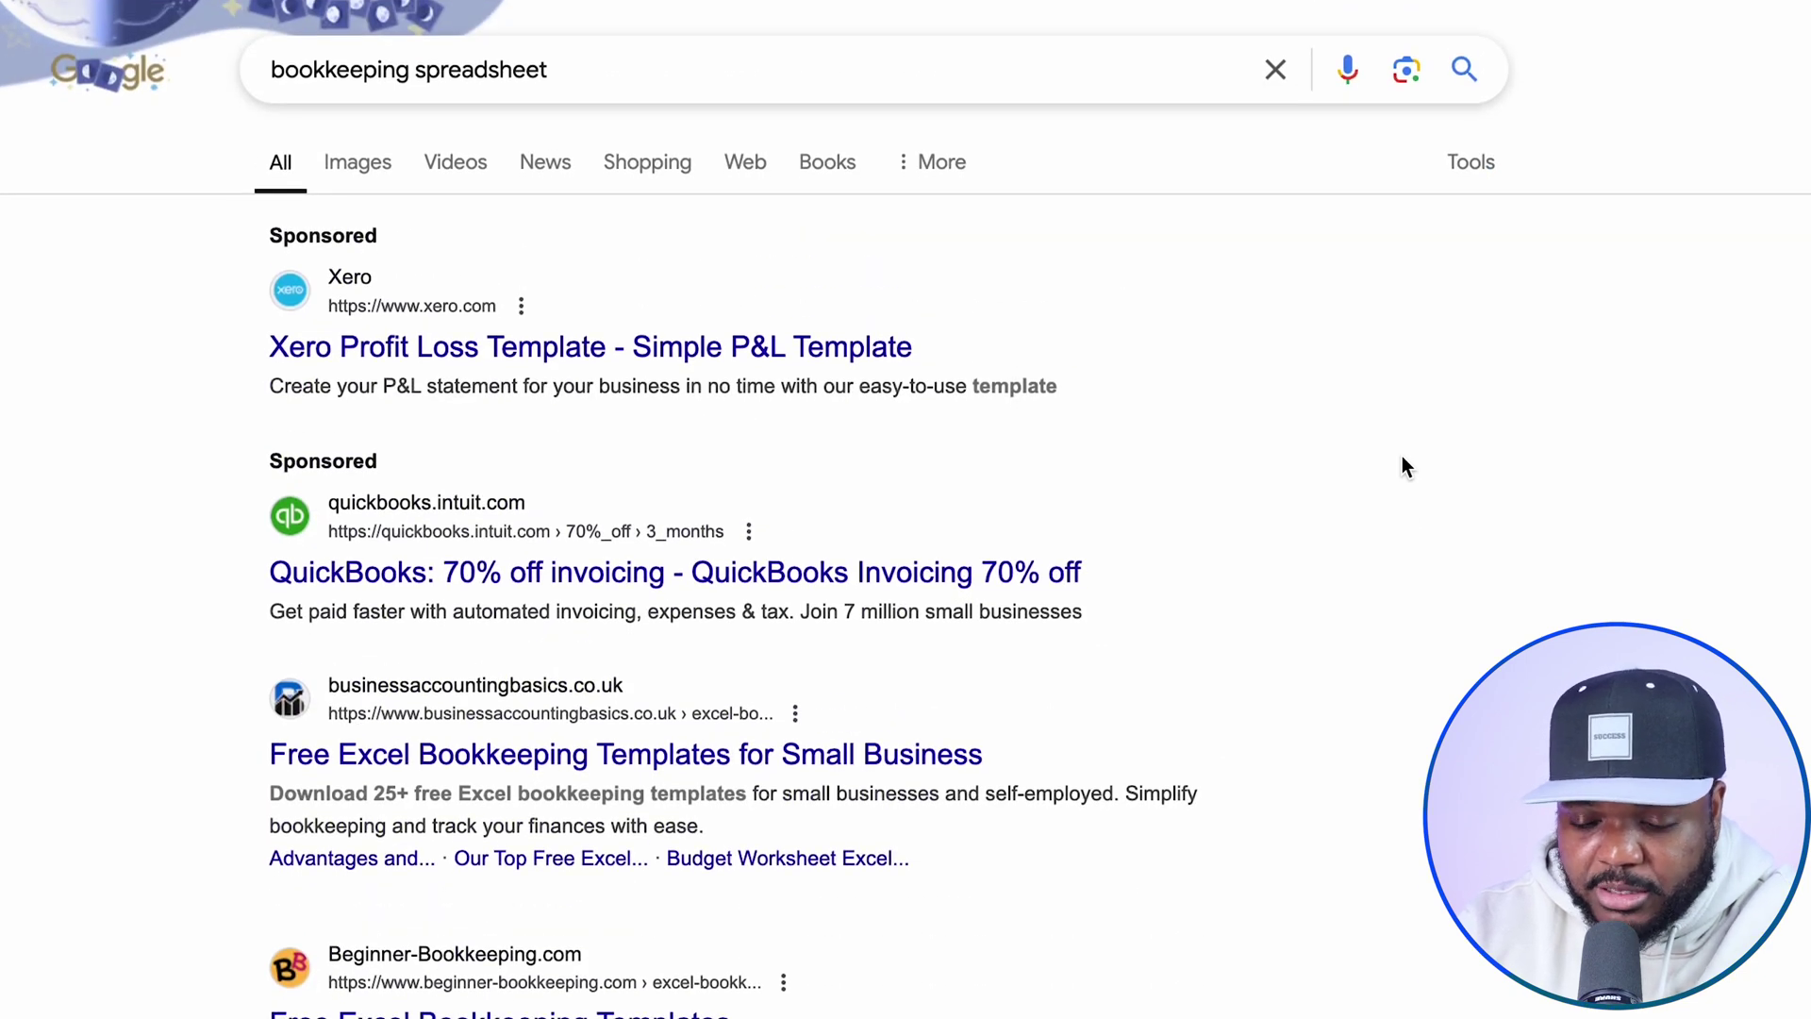
{"action": "scroll", "coordinate": [1404, 466], "scroll_direction": "down", "scroll_amount": 7}
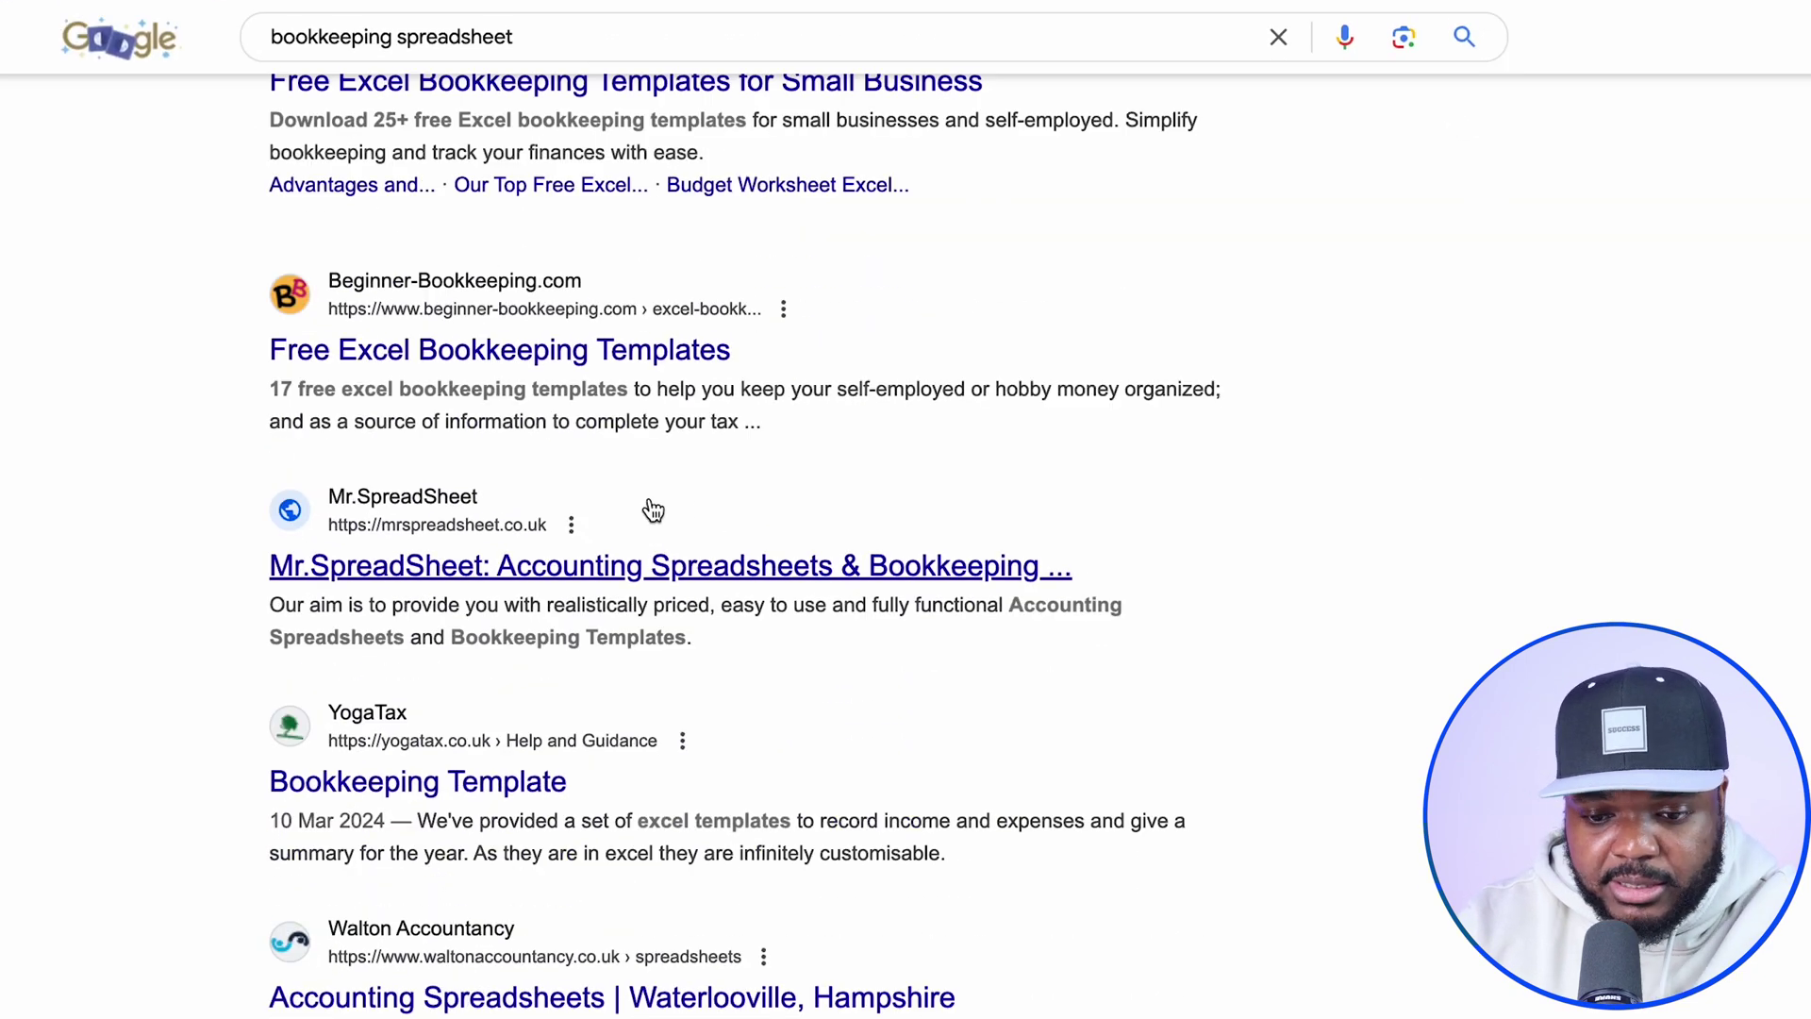
Step: Open the Mr.SpreadSheet site and view its £89.99–£99.99 best-selling accounting spreadsheets
{"action": "left_click", "coordinate": [641, 571]}
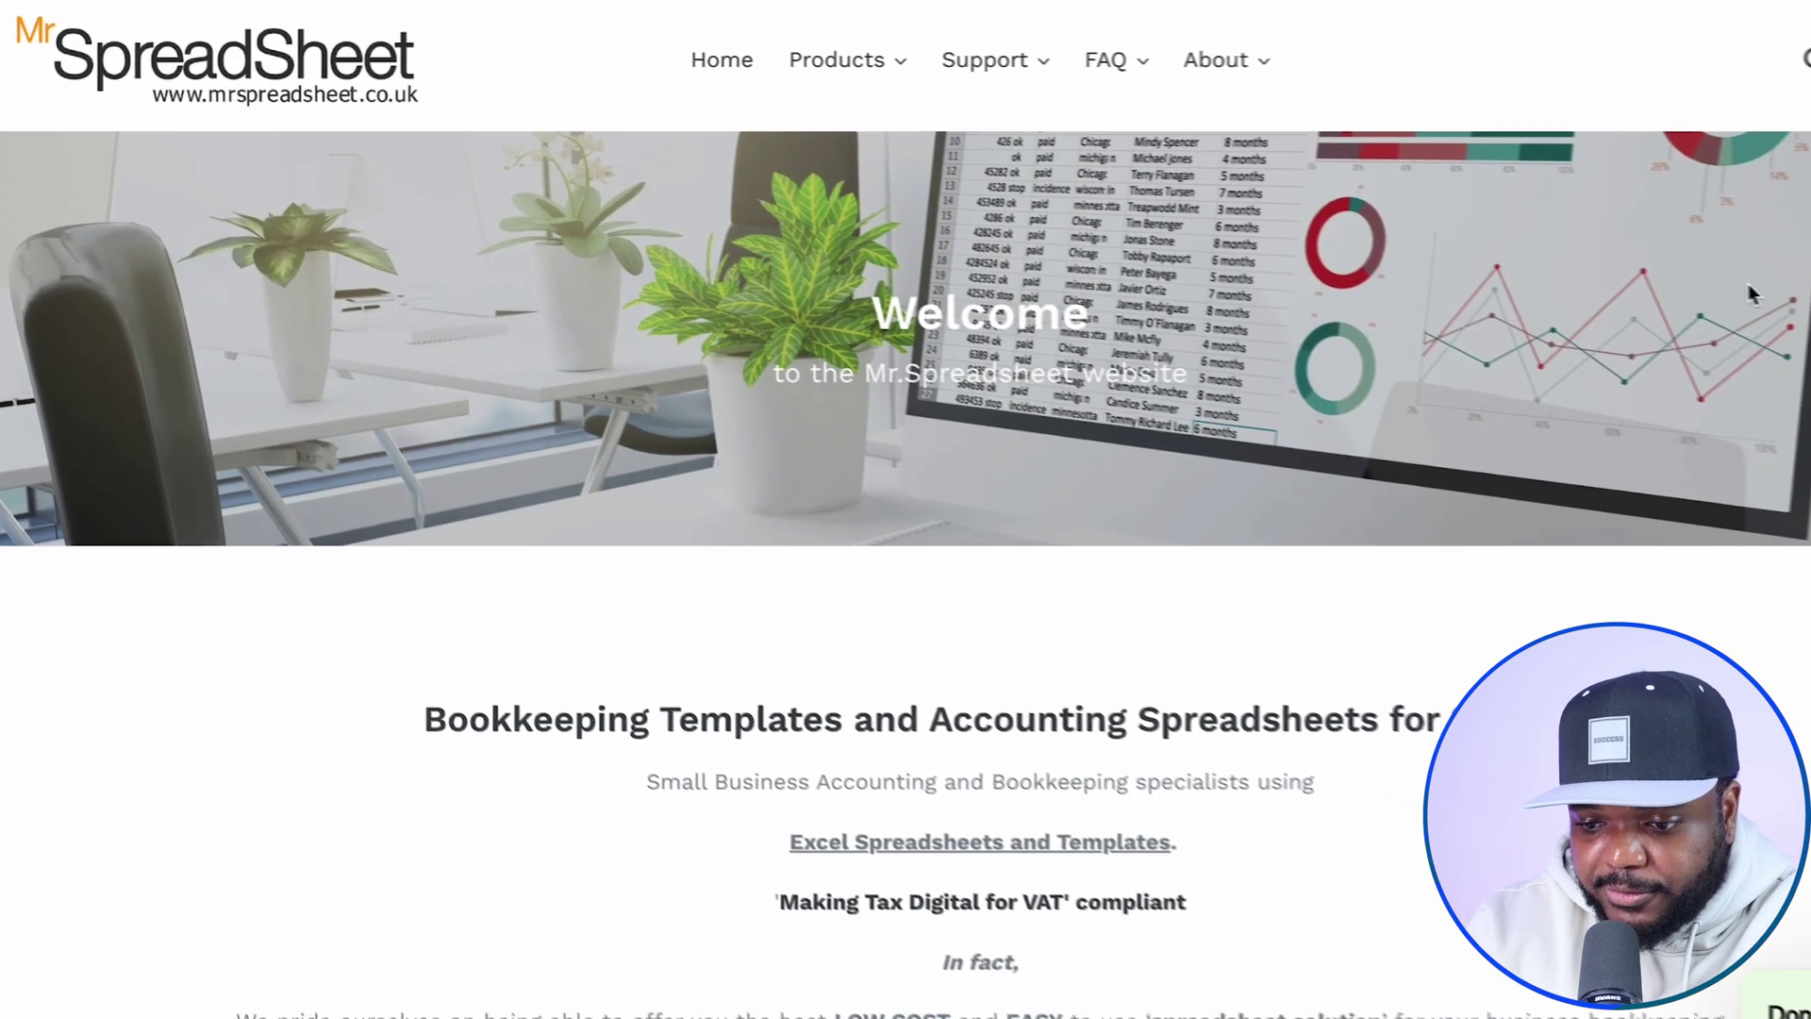
{"action": "scroll", "coordinate": [1715, 275], "scroll_direction": "down", "scroll_amount": 12}
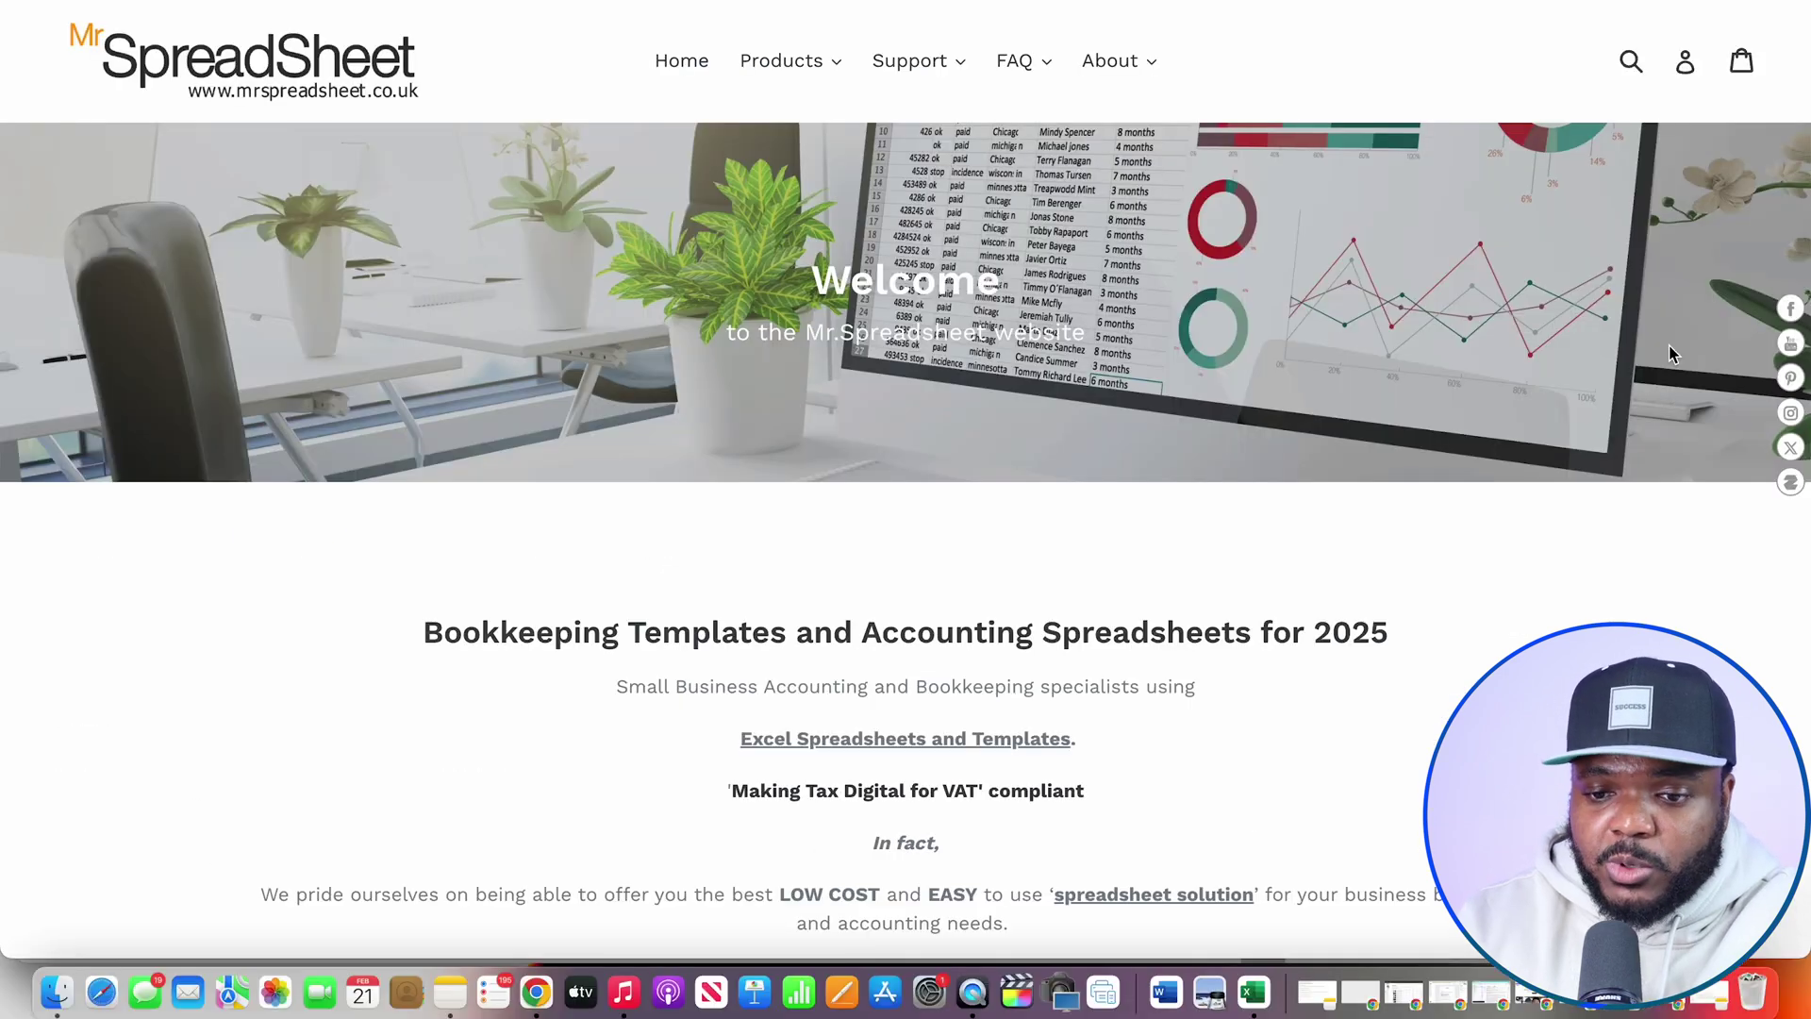
{"action": "scroll", "coordinate": [1669, 354], "scroll_direction": "down", "scroll_amount": 9}
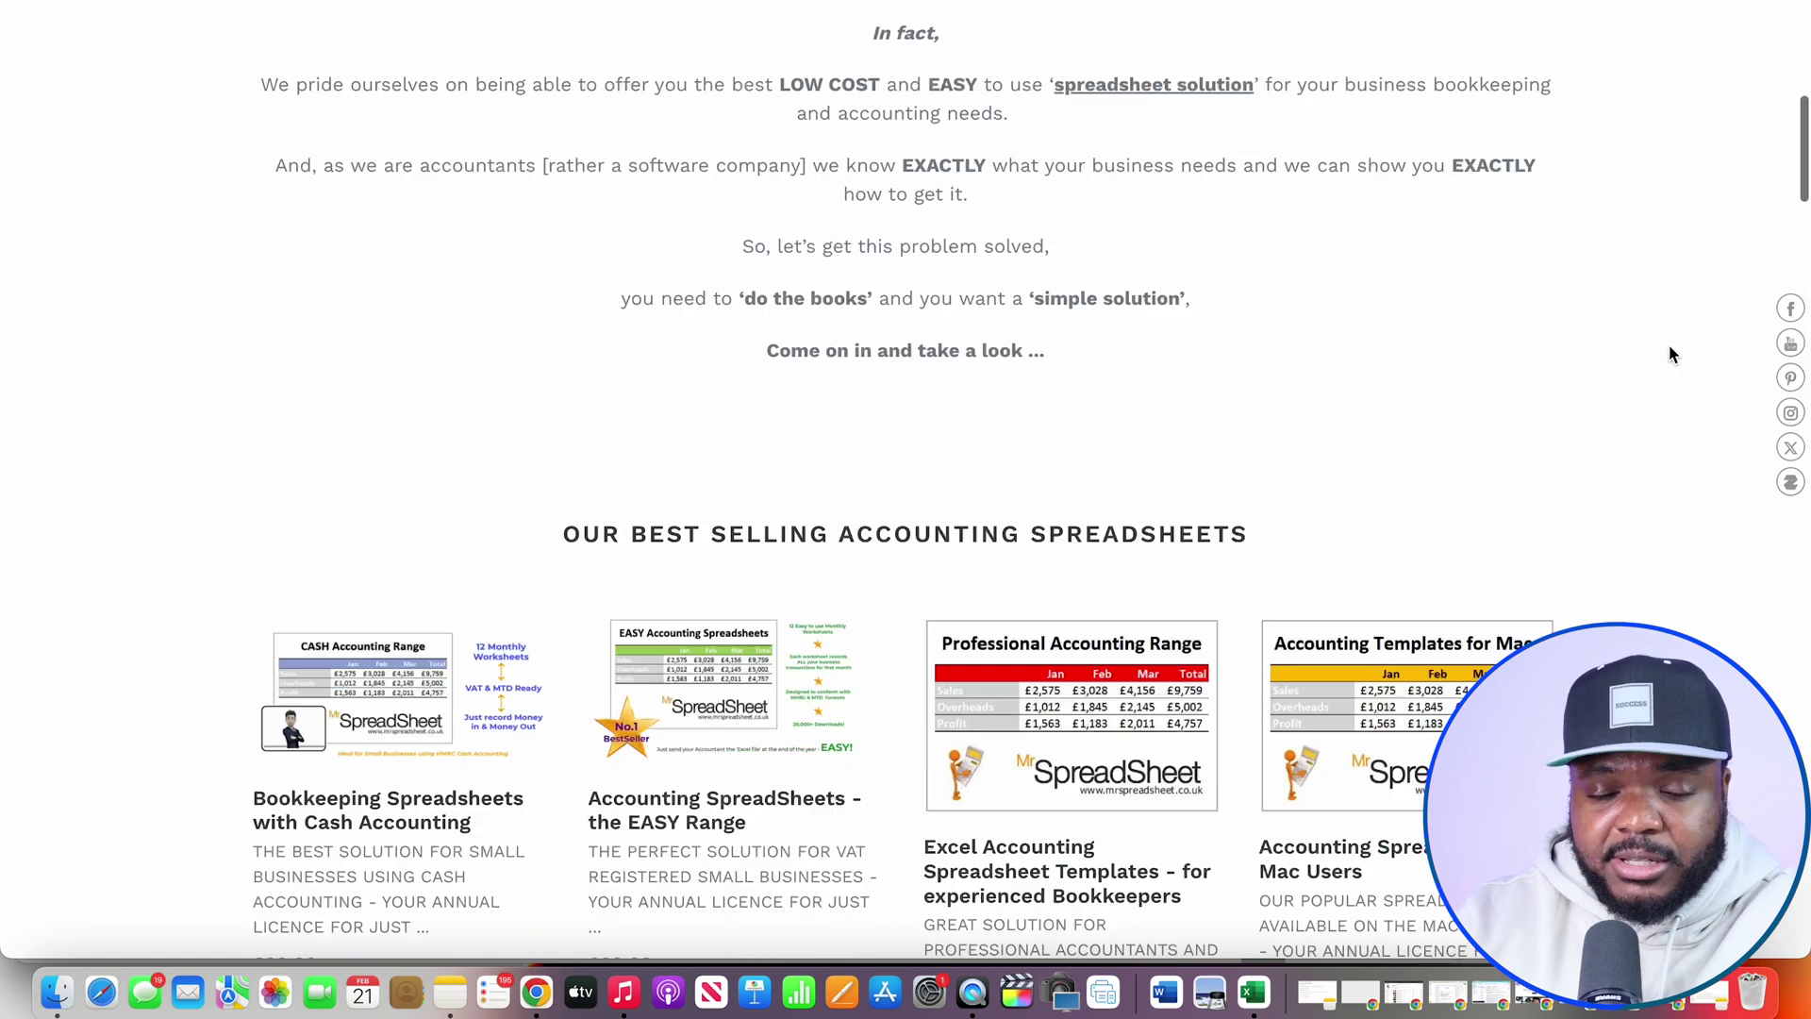
{"action": "scroll", "coordinate": [1669, 354], "scroll_direction": "down", "scroll_amount": 5}
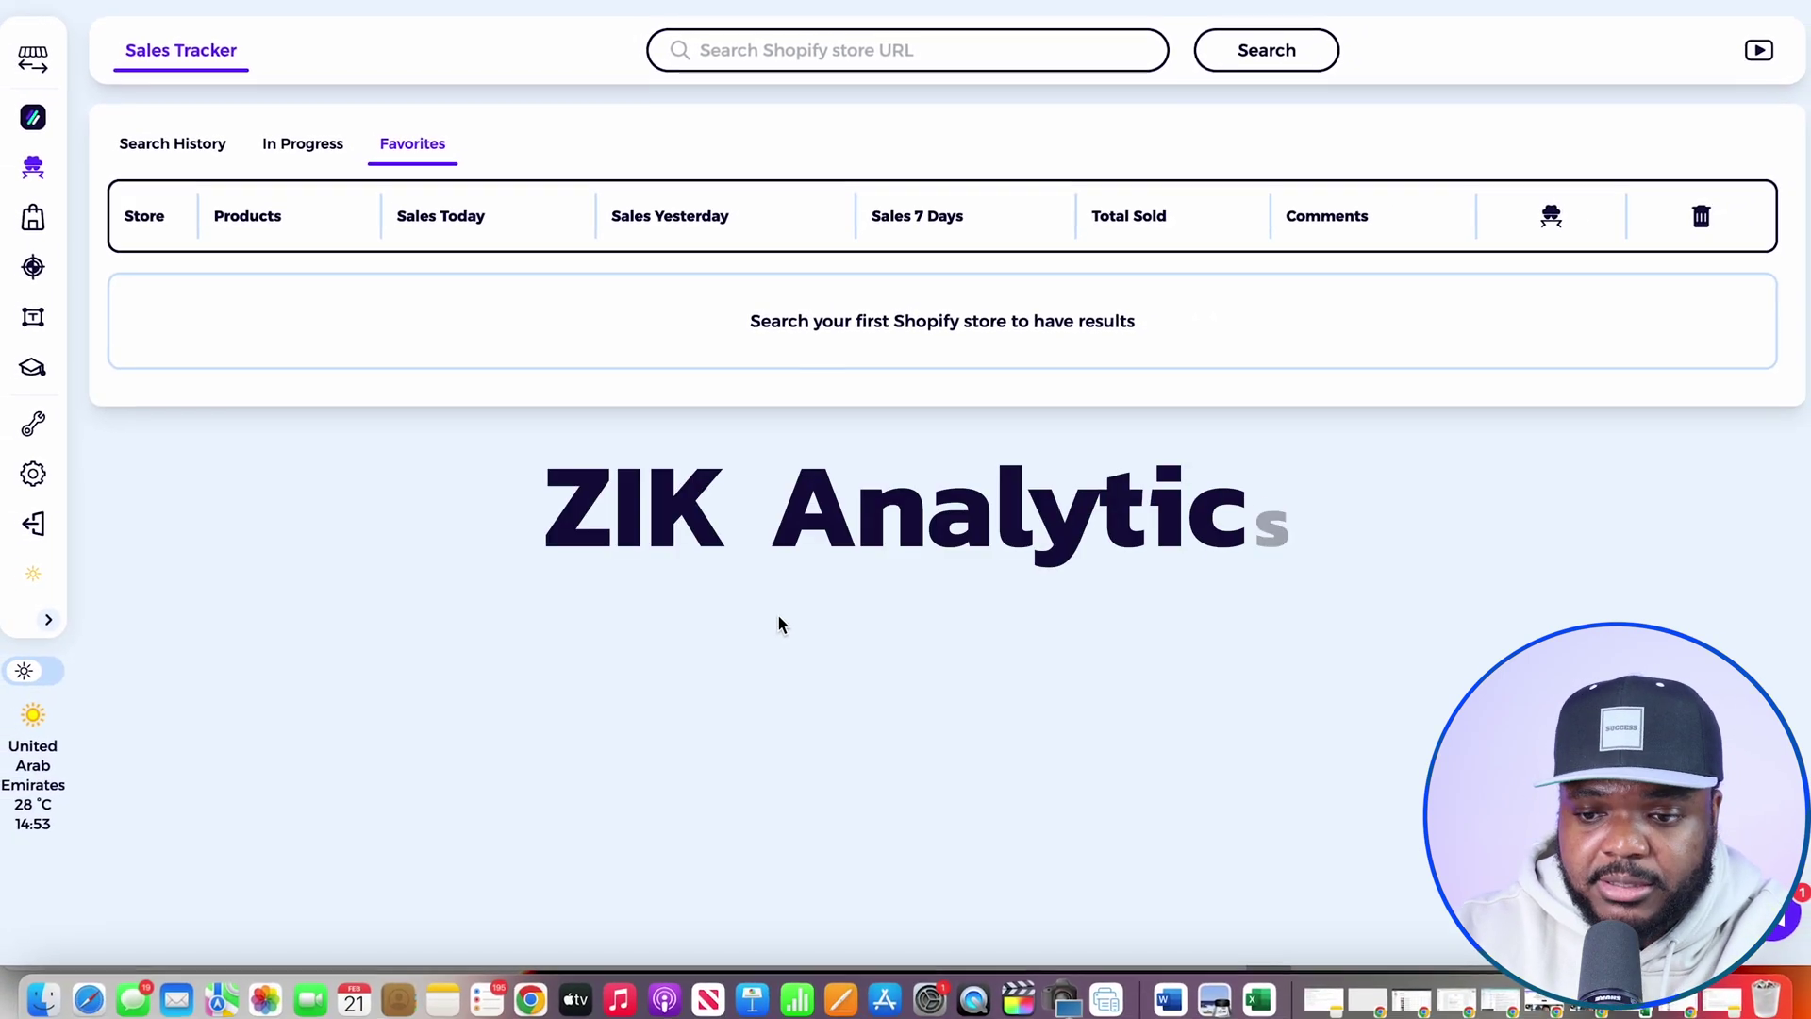
Step: Look up mrspreadsheet.co.uk in ZIK Analytics' Sales Tracker and review its best sellers
{"action": "left_click", "coordinate": [764, 50]}
{"action": "type", "text": "https://mrspreadsheet.co.uk/"}
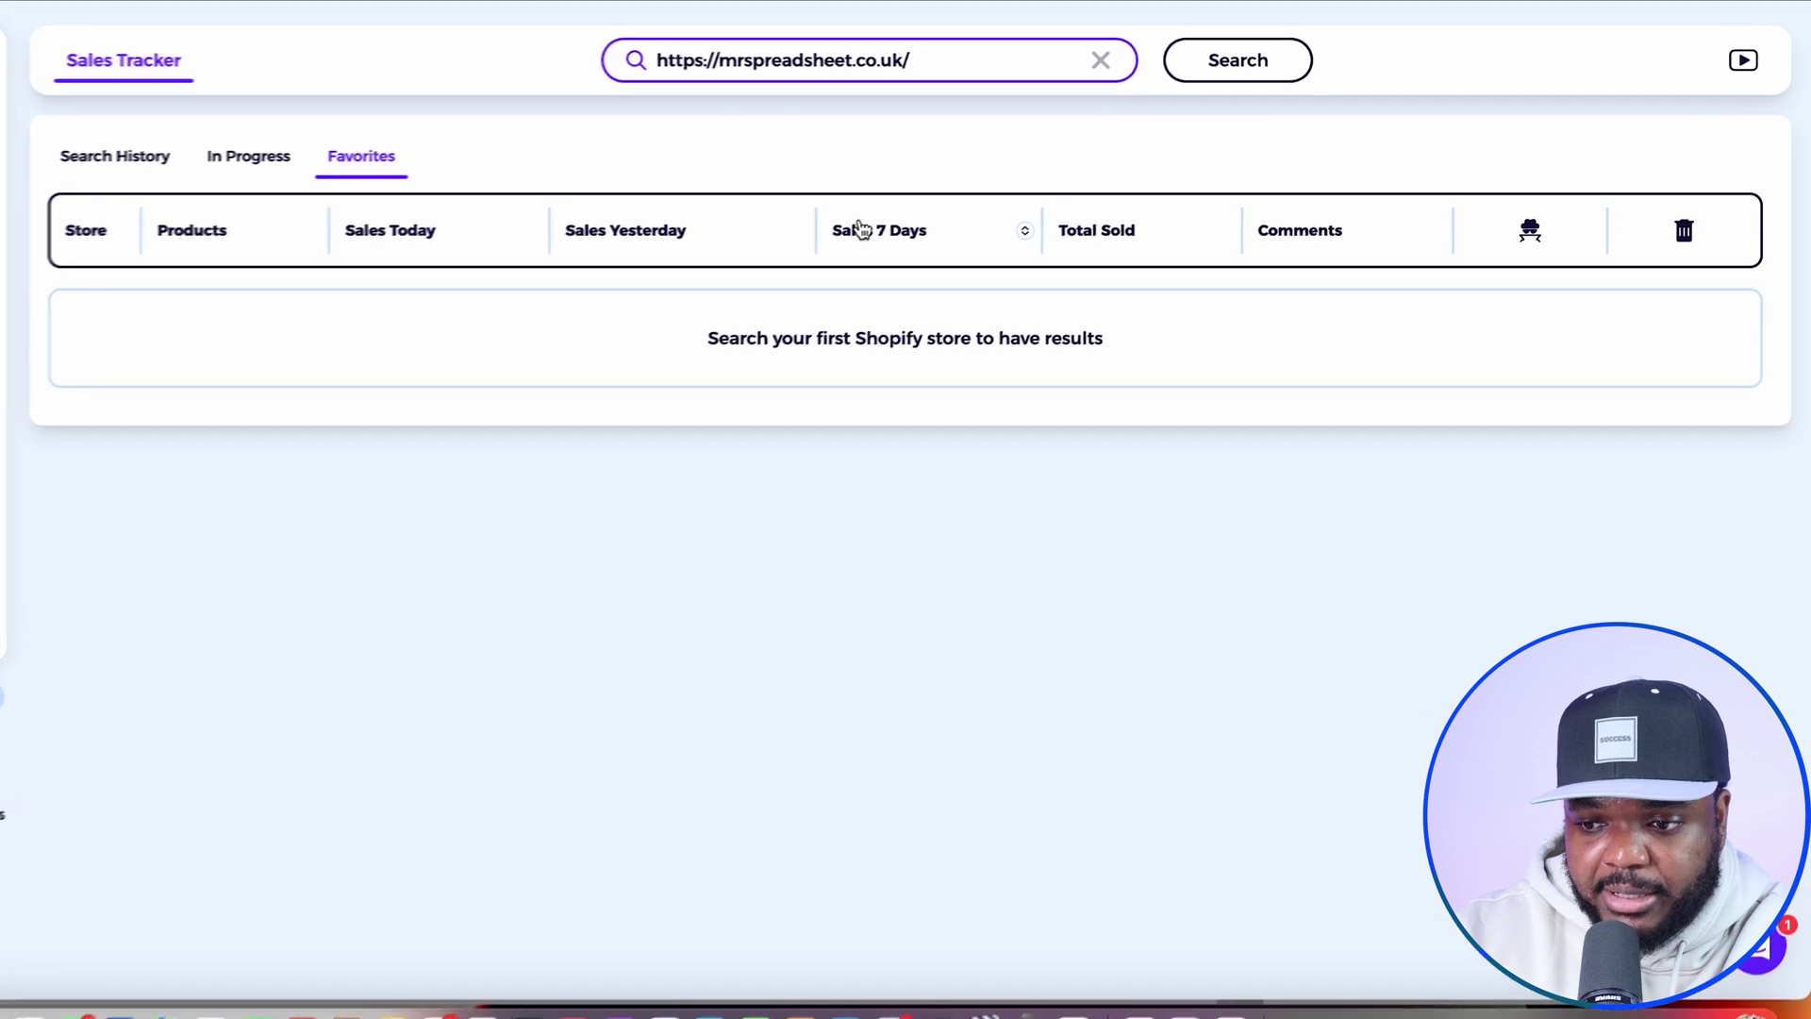
{"action": "left_click", "coordinate": [1217, 79]}
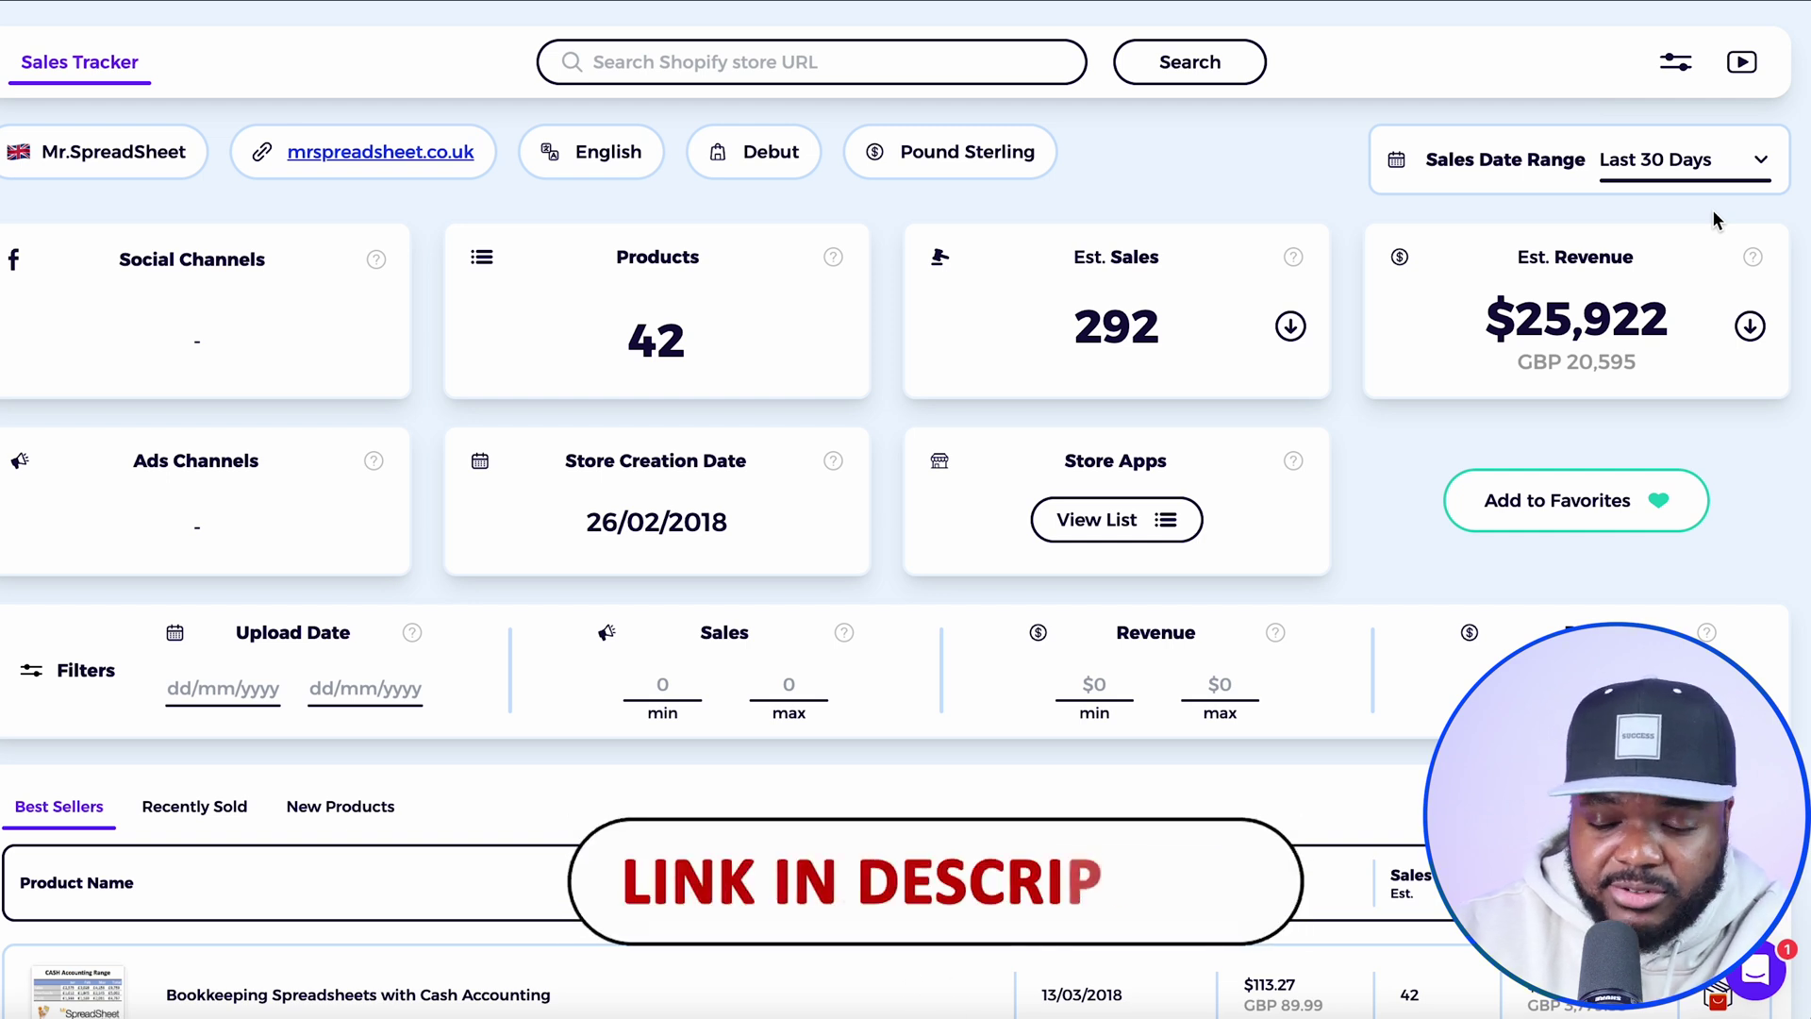
{"action": "scroll", "coordinate": [1374, 453], "scroll_direction": "down", "scroll_amount": 6}
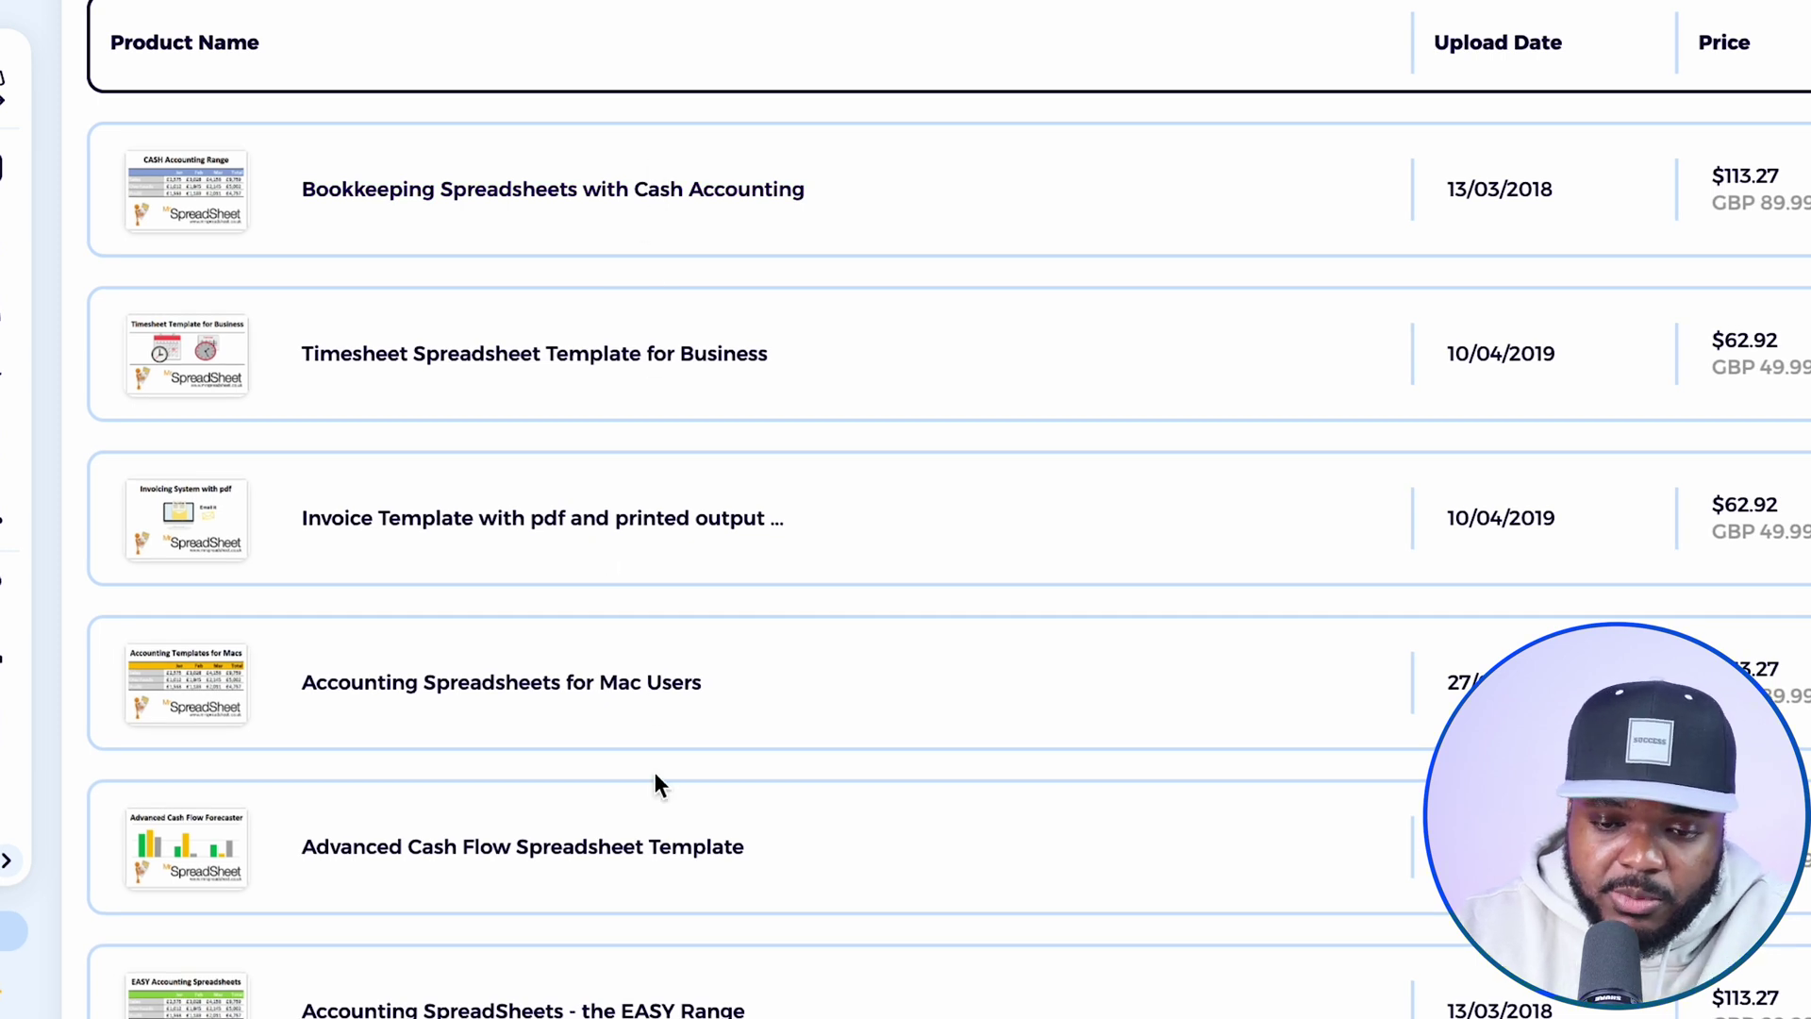
{"action": "scroll", "coordinate": [655, 774], "scroll_direction": "down", "scroll_amount": 5}
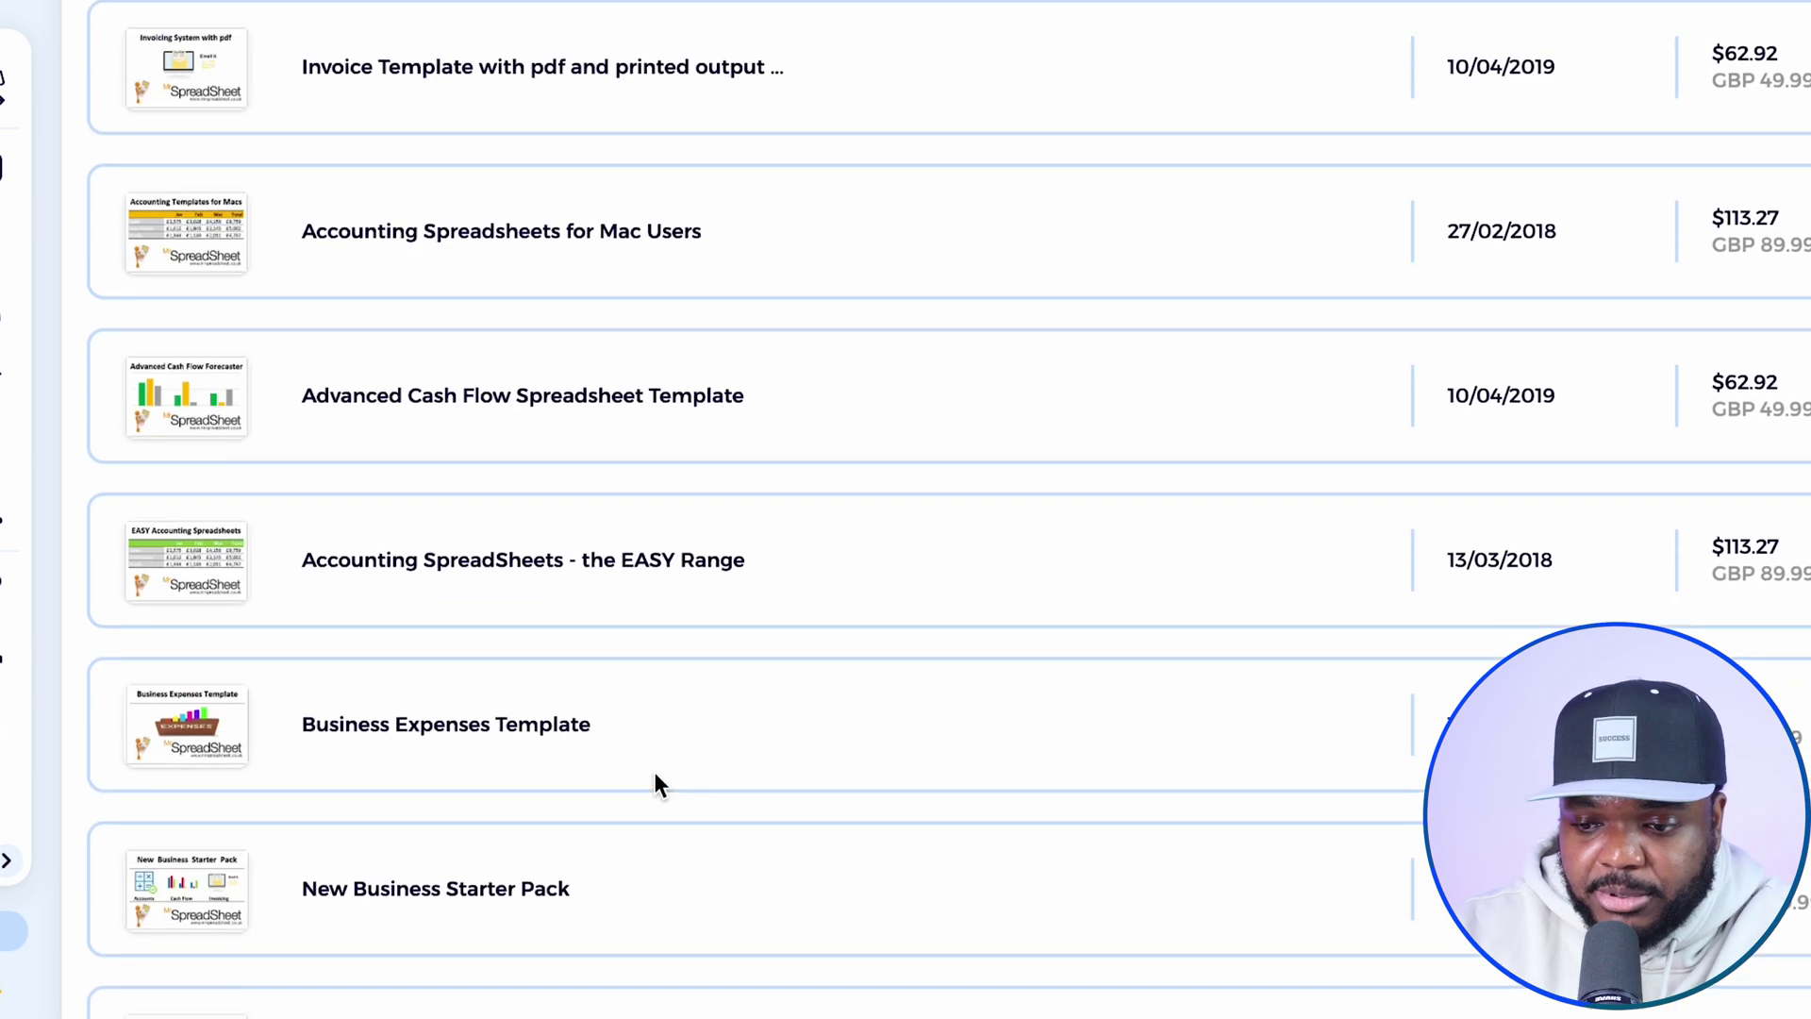
{"action": "scroll", "coordinate": [654, 771], "scroll_direction": "down", "scroll_amount": 1}
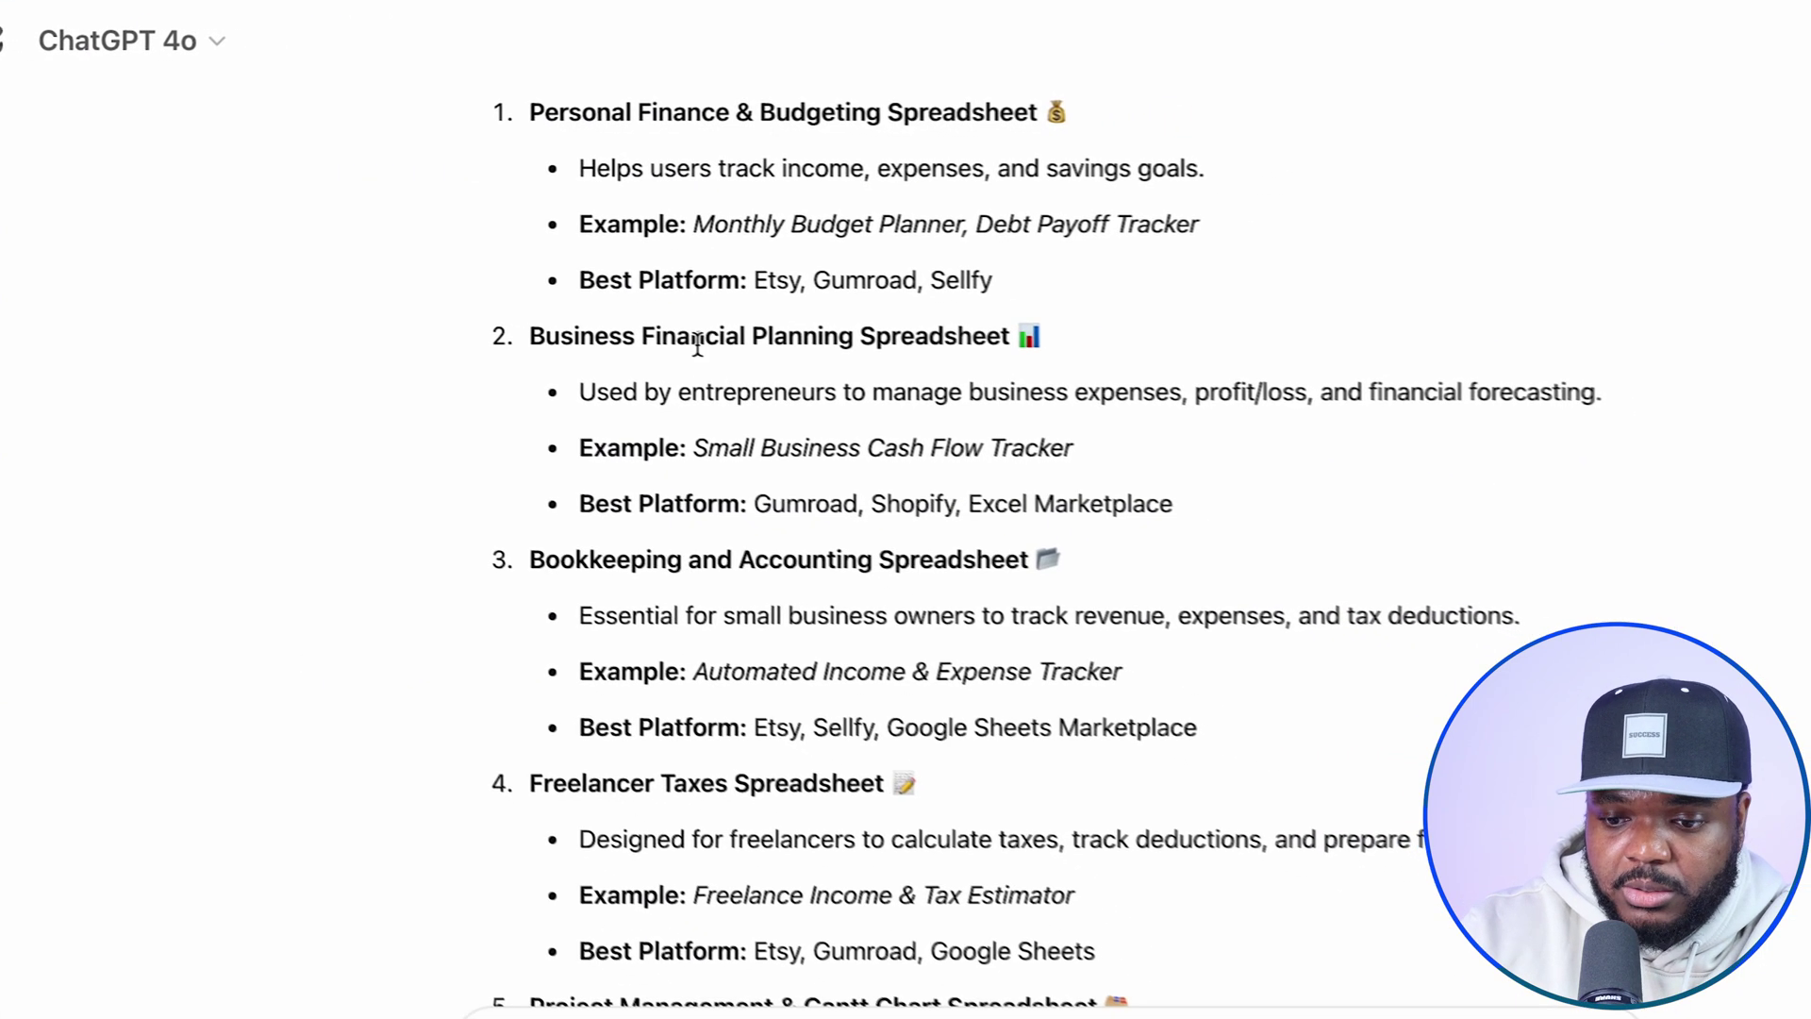
{"action": "scroll", "coordinate": [679, 338], "scroll_direction": "down", "scroll_amount": 3}
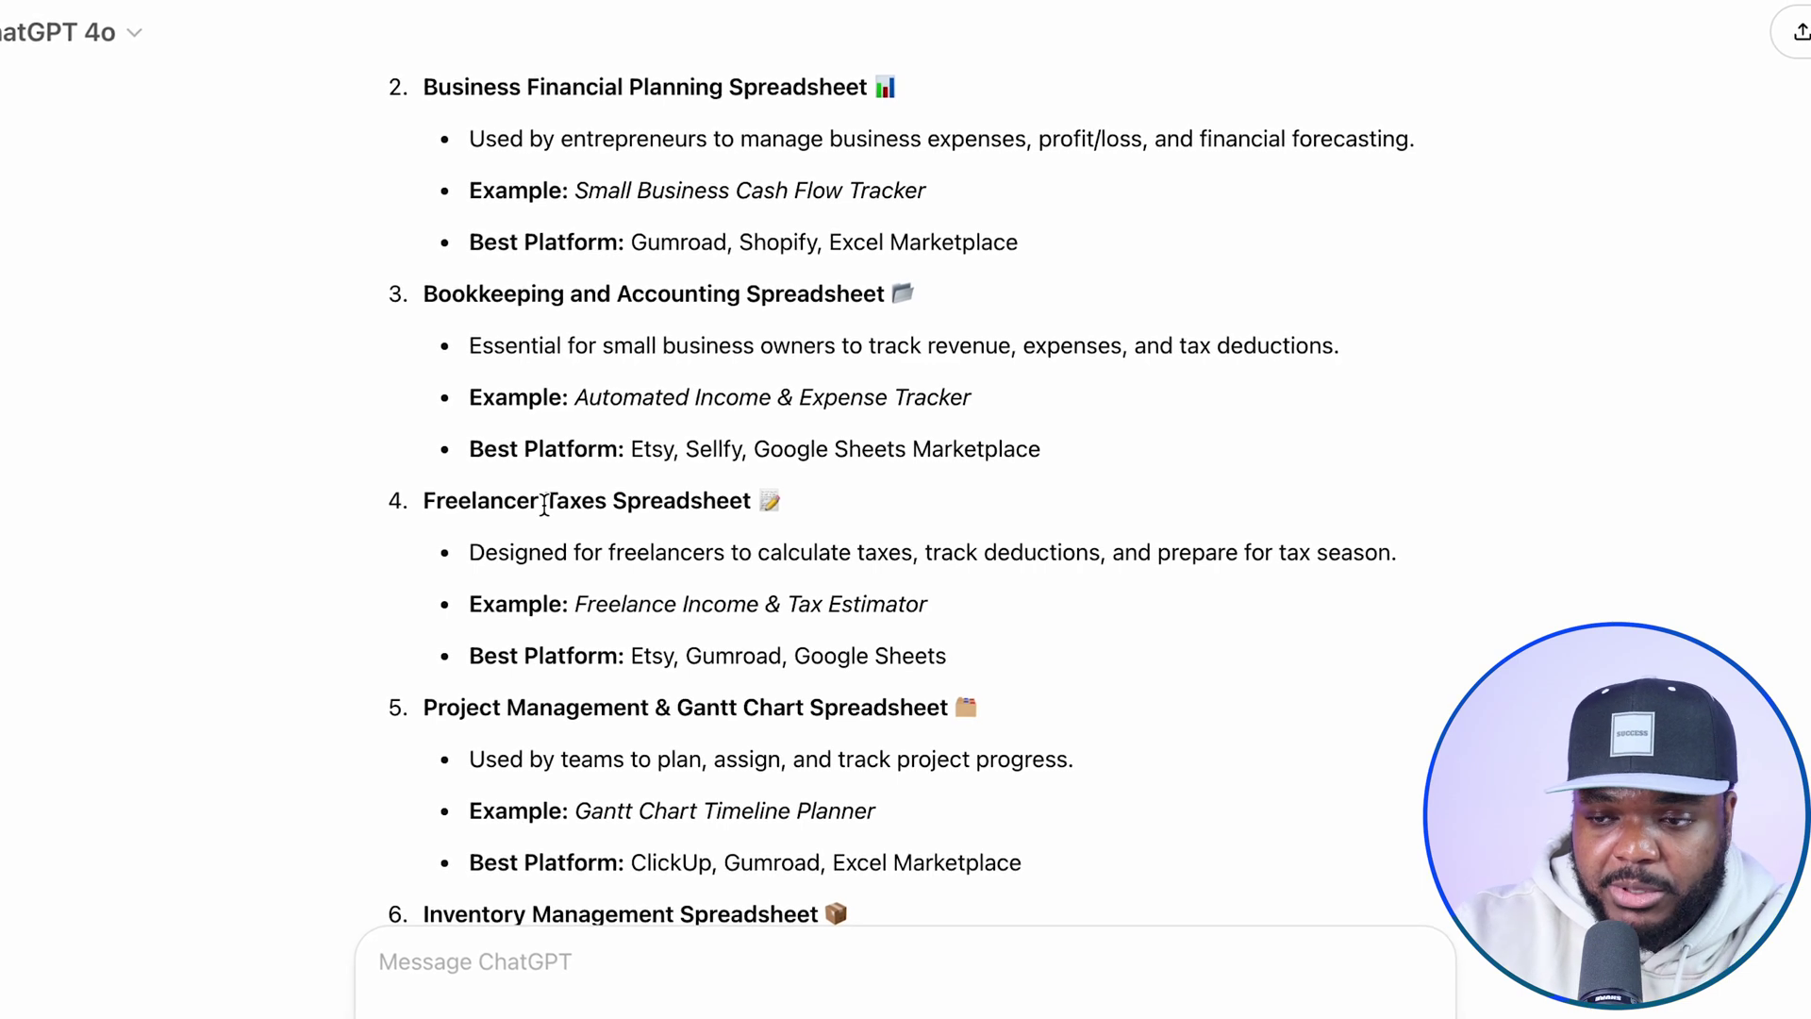
{"action": "scroll", "coordinate": [545, 506], "scroll_direction": "down", "scroll_amount": 2}
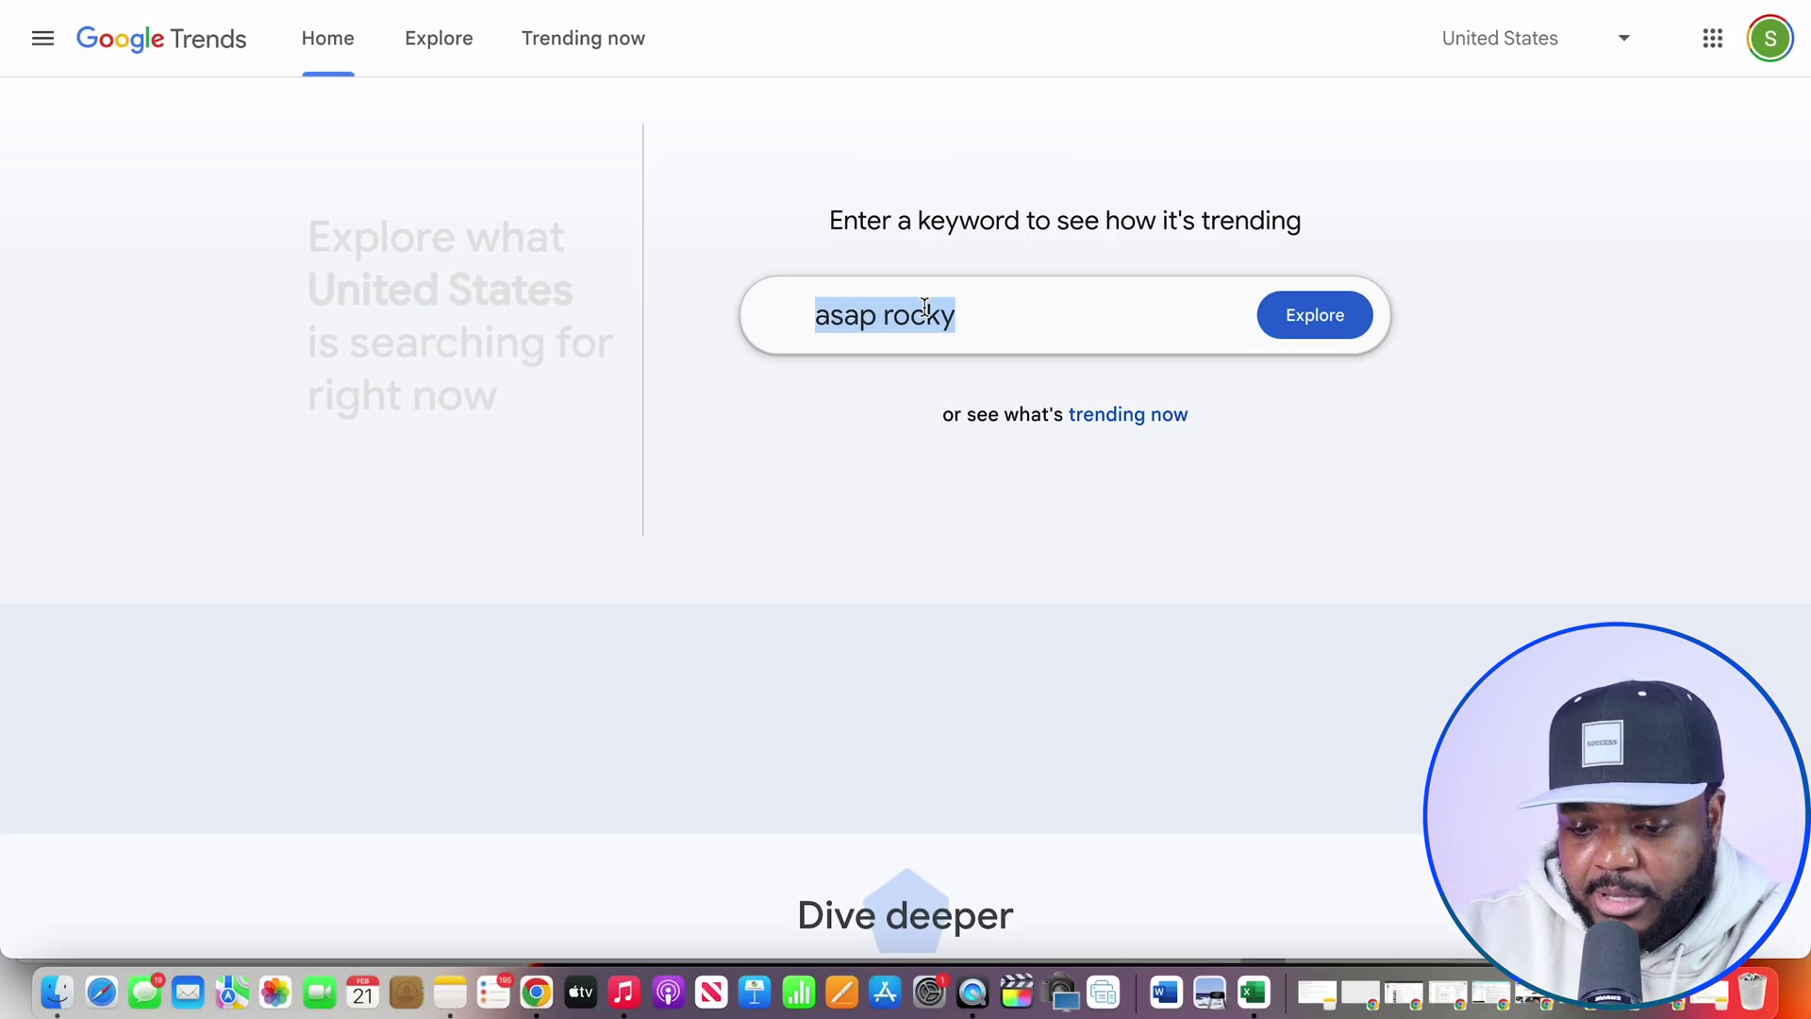
Step: Chart Google Trends interest in 'freelance taxes' for the United States since 2004
{"action": "type", "text": "fra"}
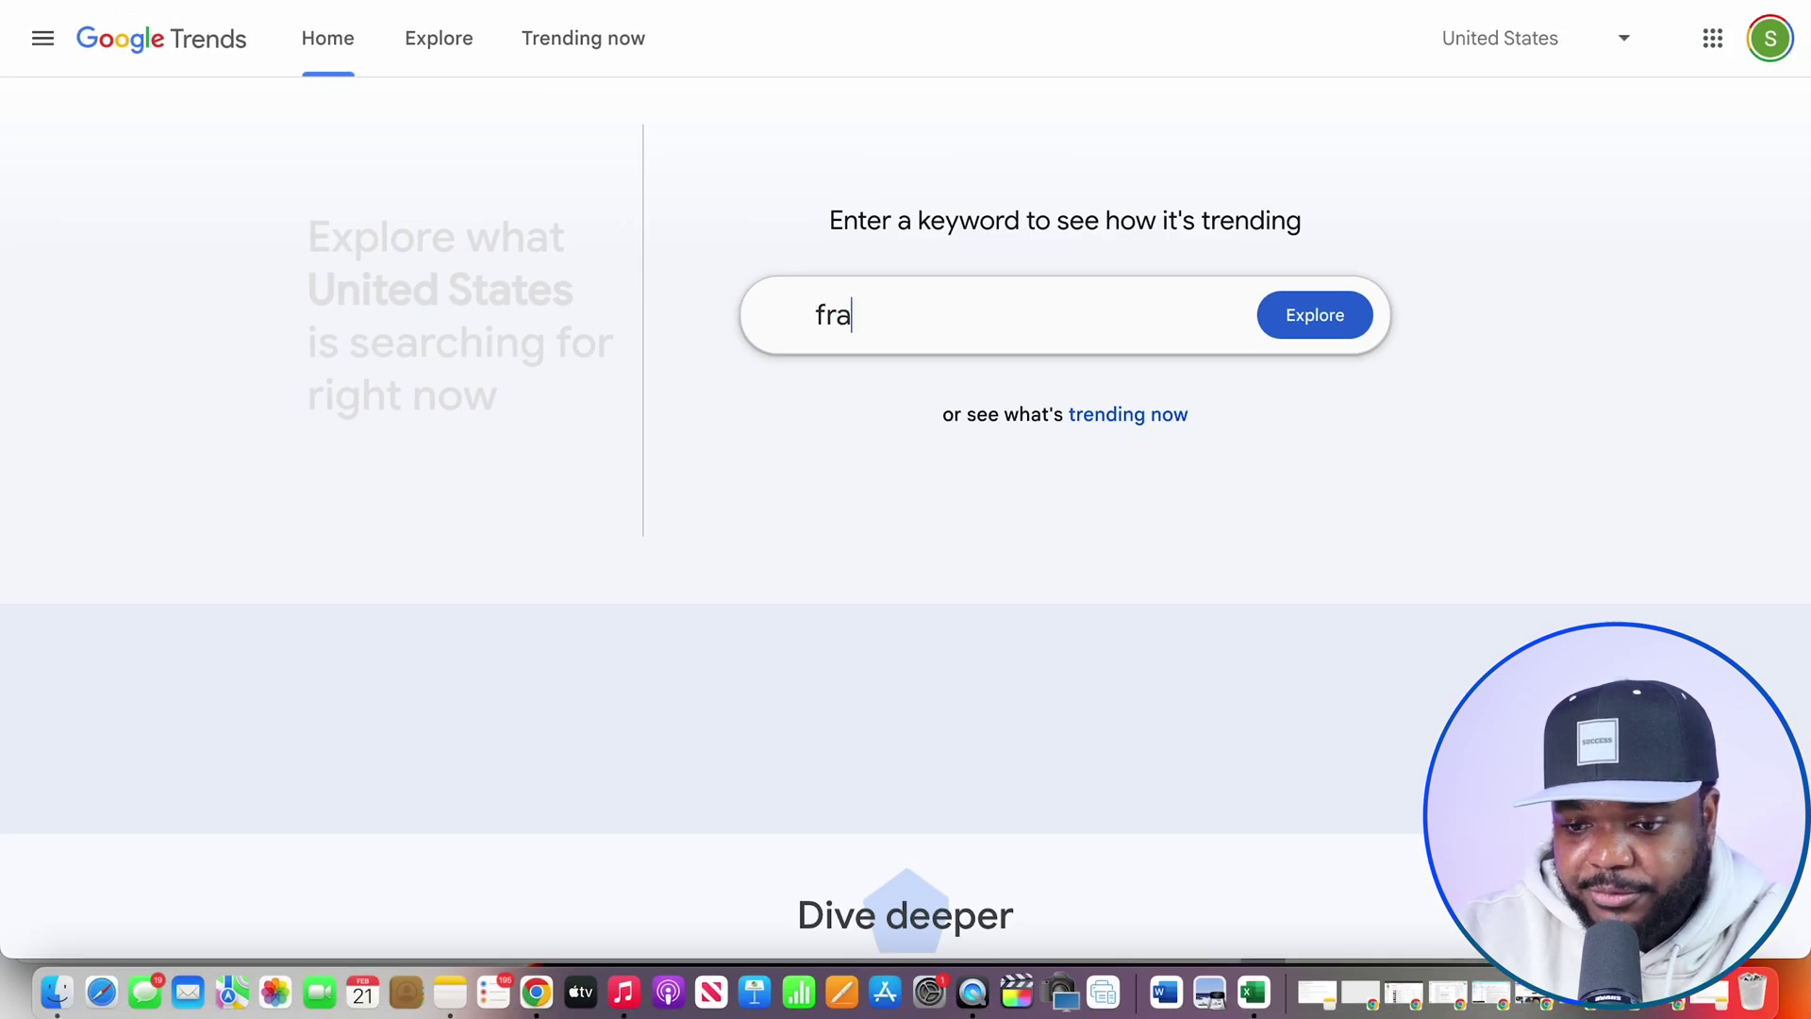
{"action": "key", "text": "BackSpace"}
{"action": "type", "text": "eelance taxes"}
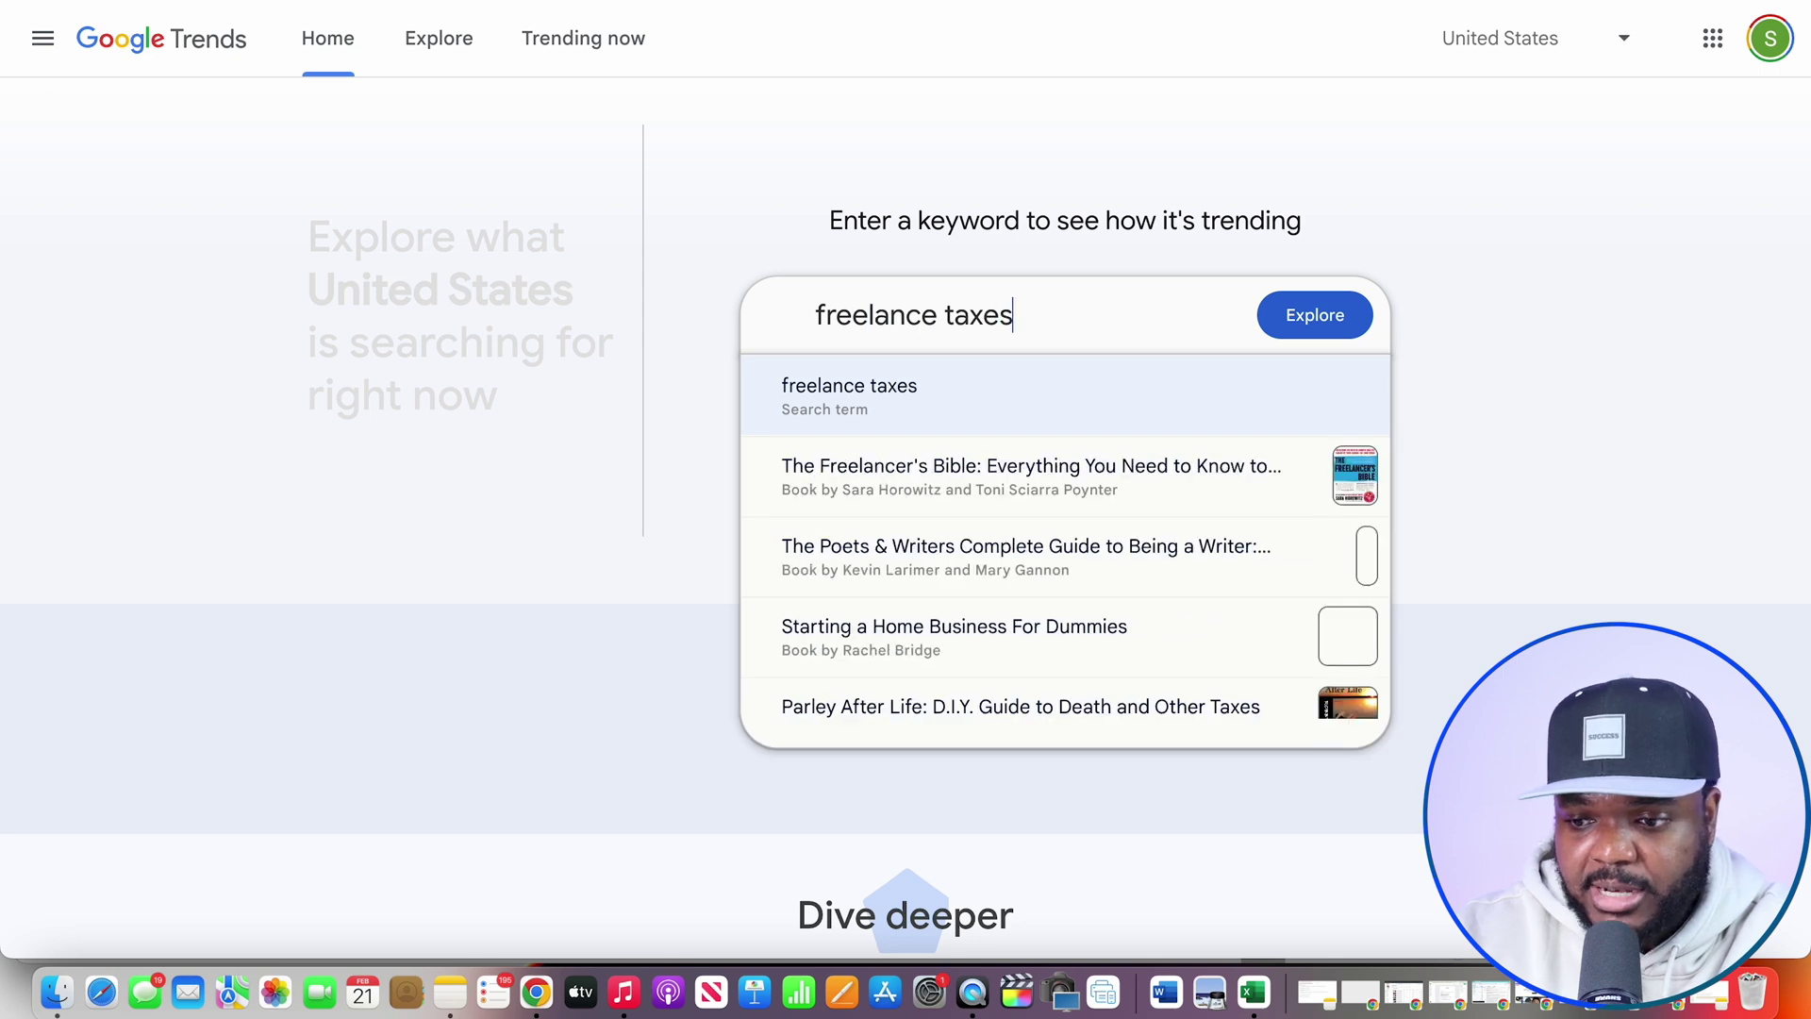
{"action": "left_click", "coordinate": [1314, 315]}
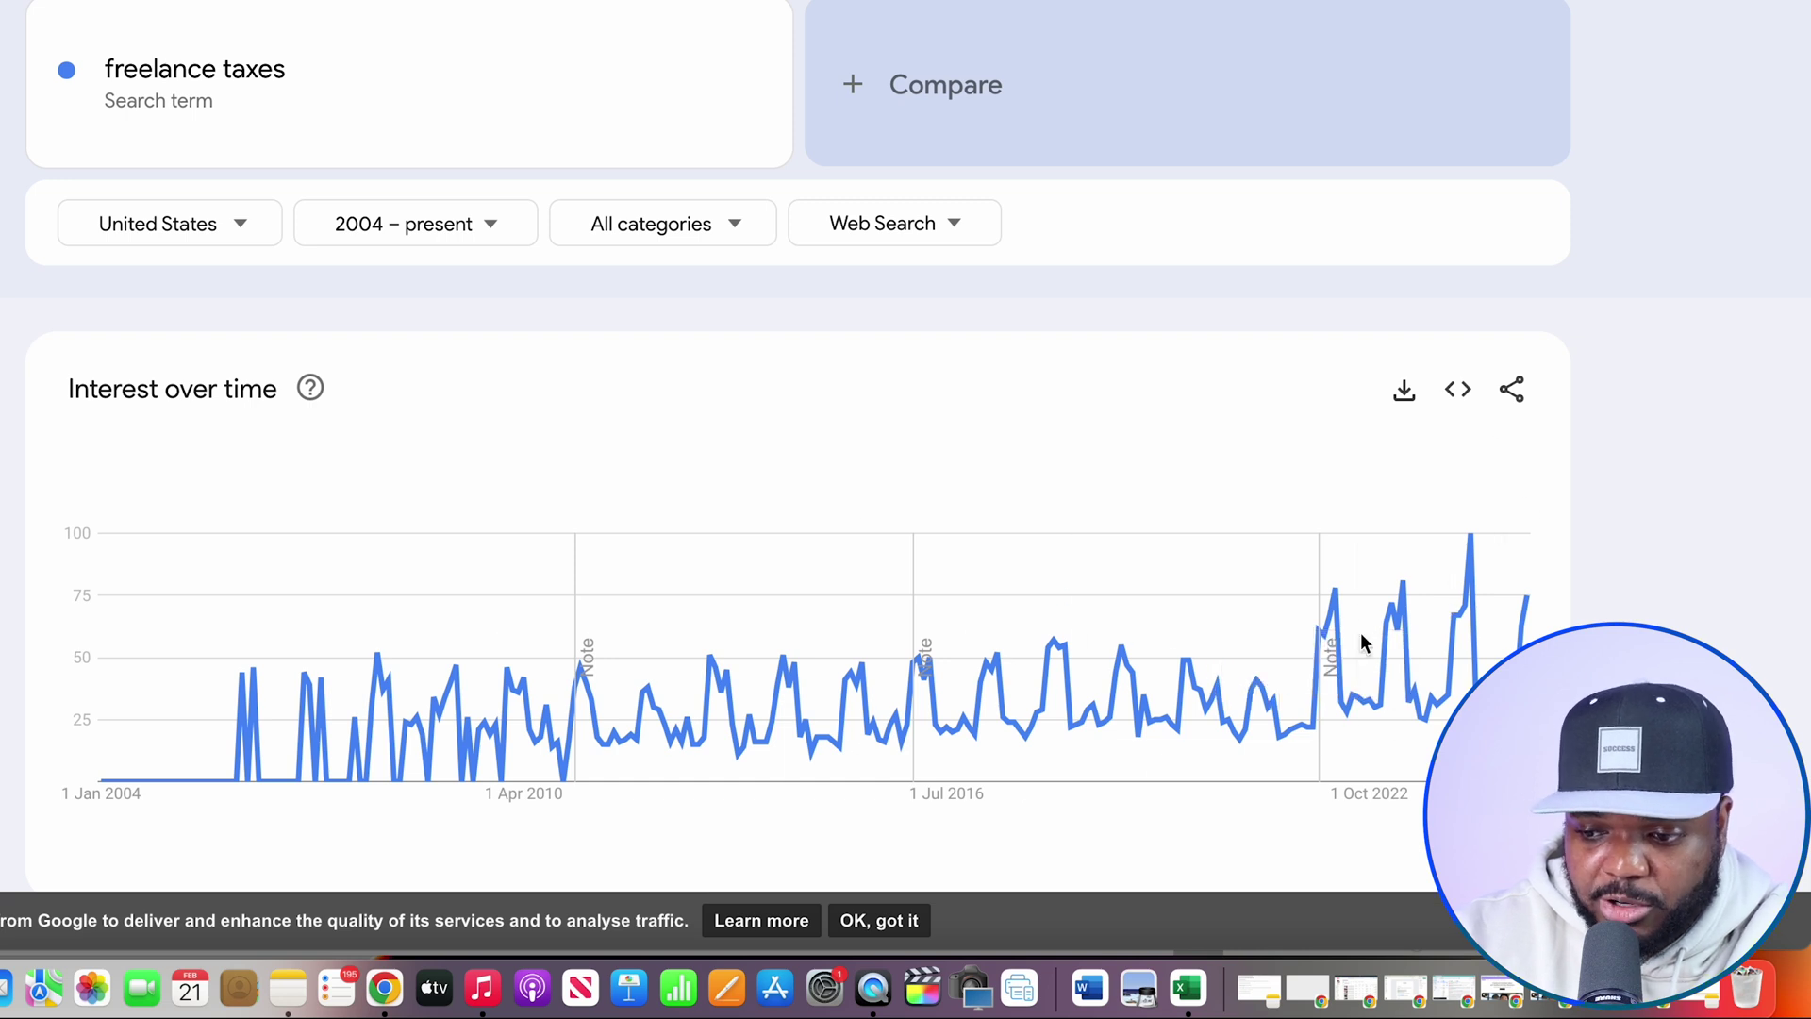
{"action": "mouse_move", "coordinate": [1527, 597]}
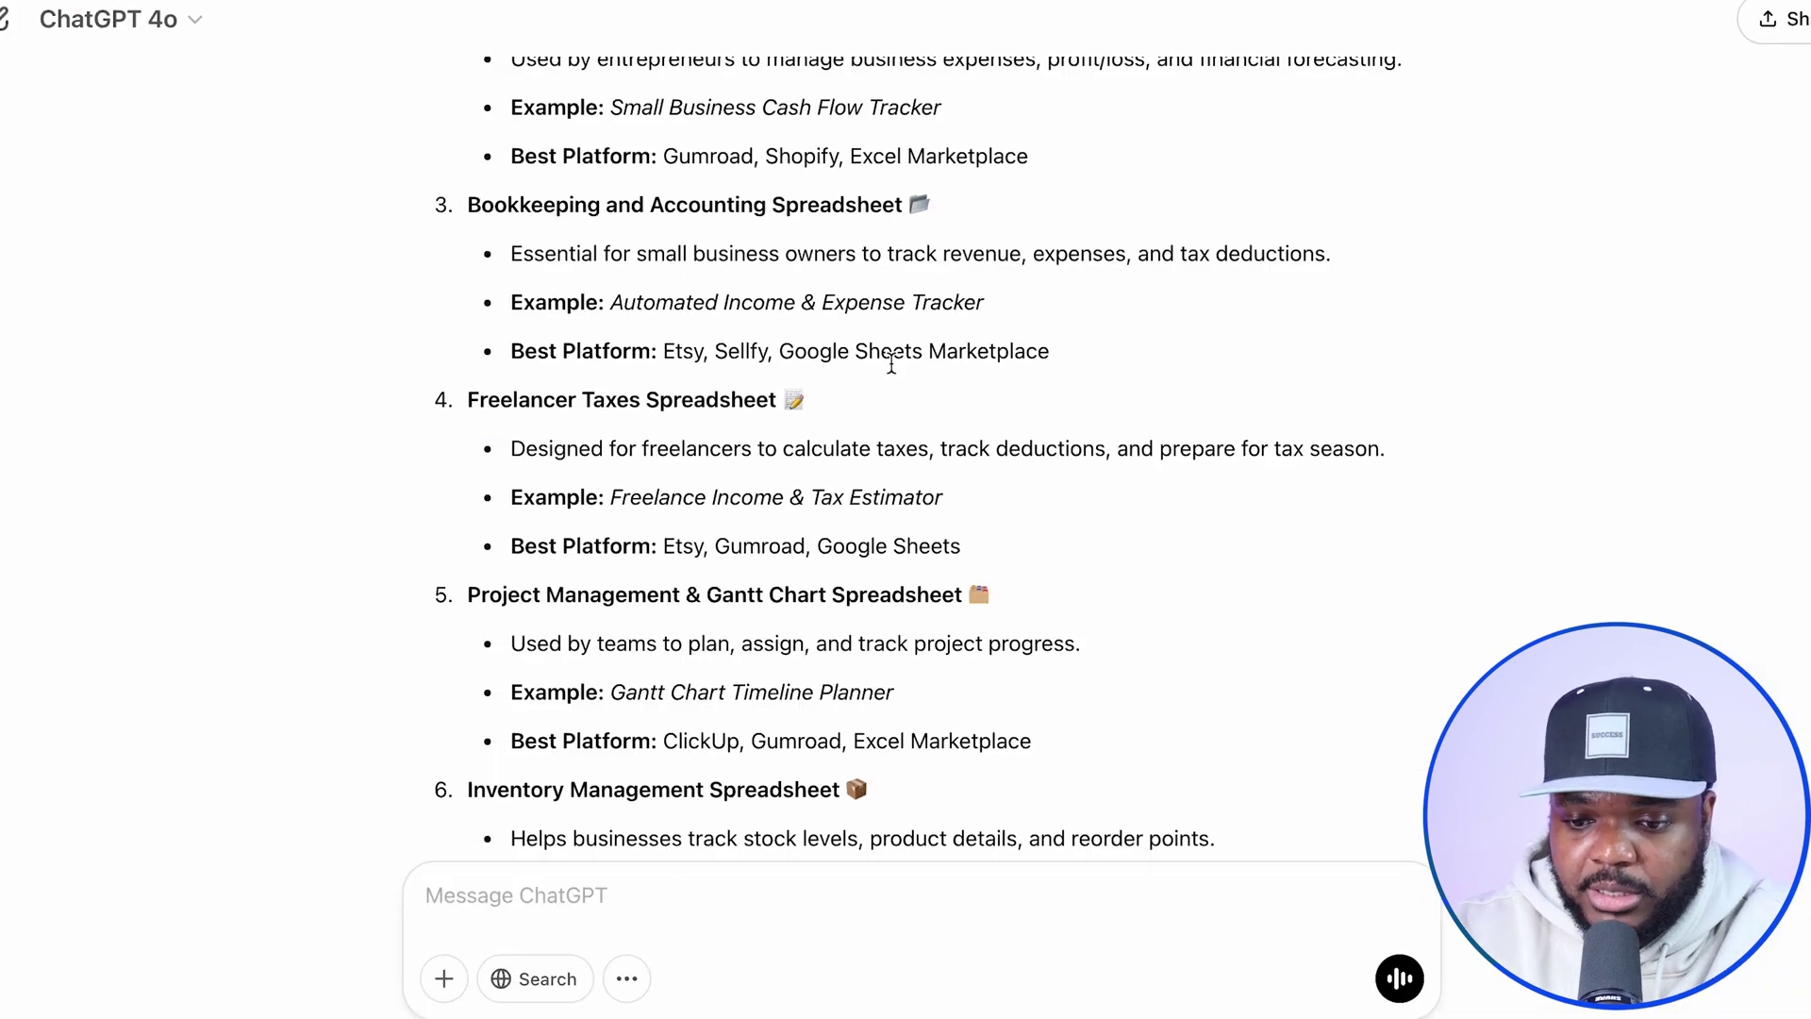
Step: Send ChatGPT the prompt for a monthly Freelancer Profit & Loss spreadsheet with 25% estimated tax
{"action": "left_click", "coordinate": [492, 891]}
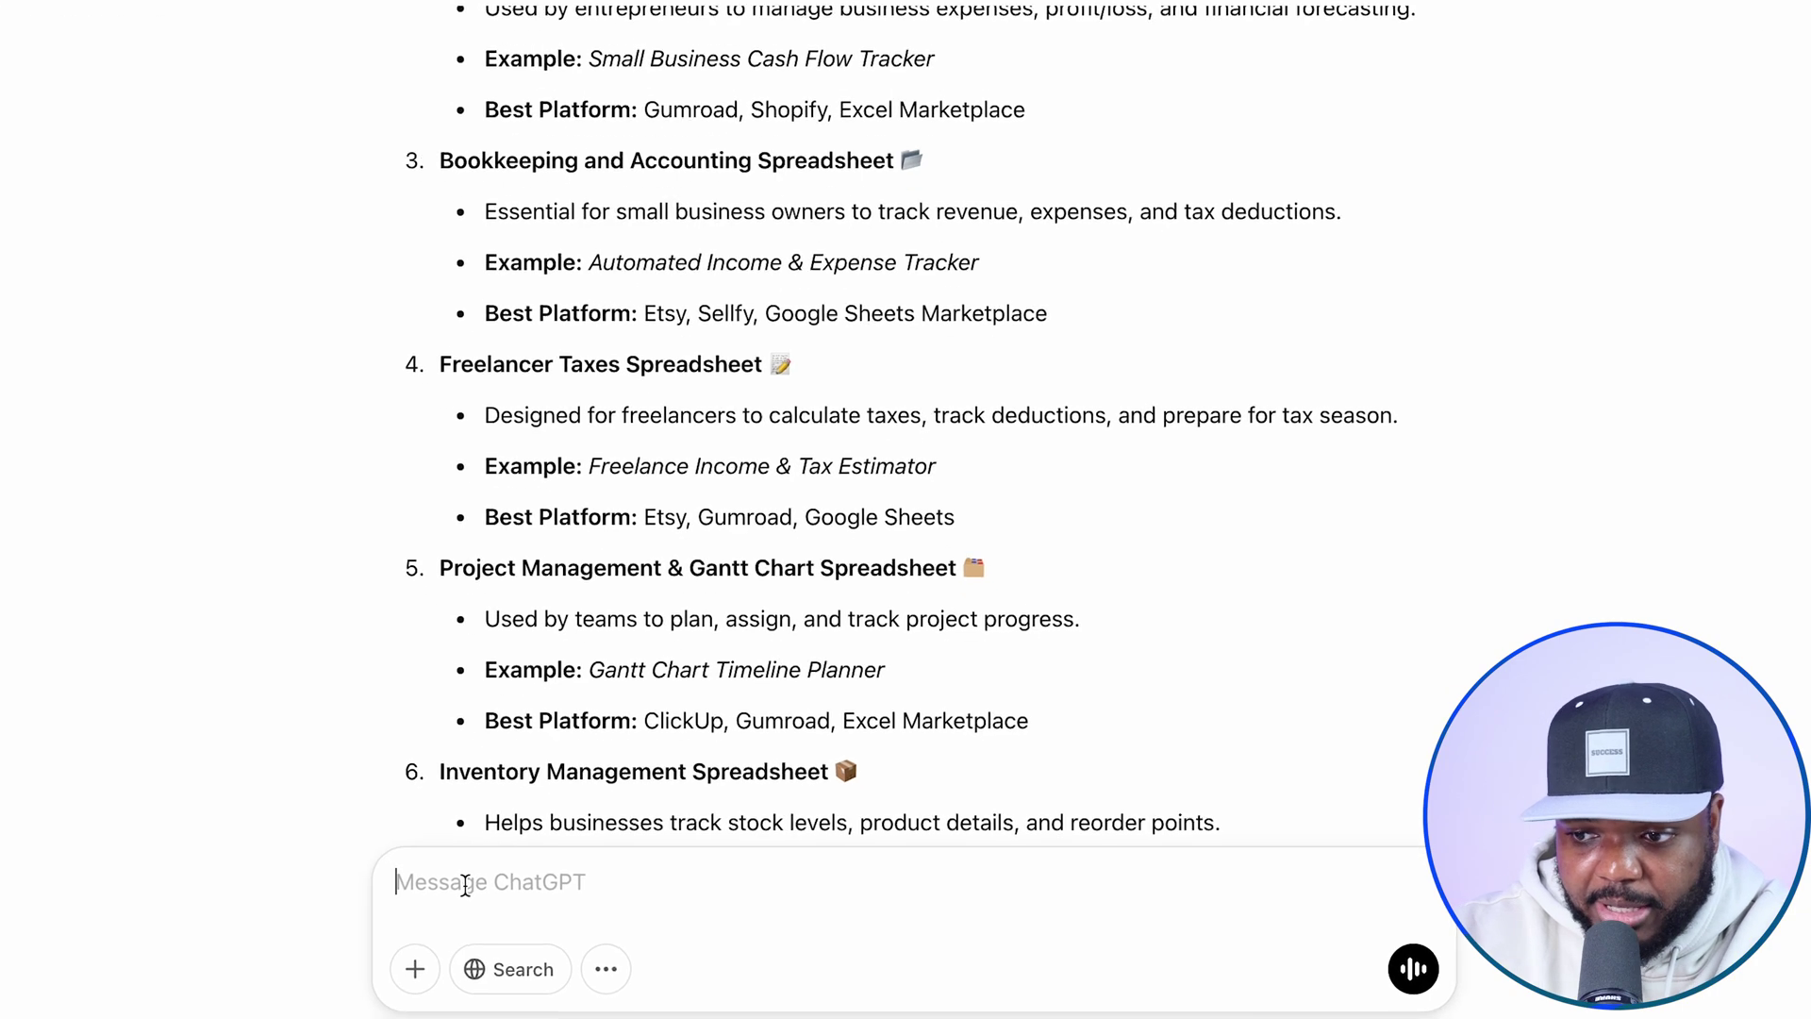
{"action": "type", "text": "Create a Freelancer Profit & Loss Spreadsheet for U.S. freelancers with a monthly breakdown. The left side should include common income and expense categories. The top should have months (Jan–Dec) and a total column. Include formulas for total income, total expenses, net earnings (income - expenses), and estimated tax (25% of net earnings)."}
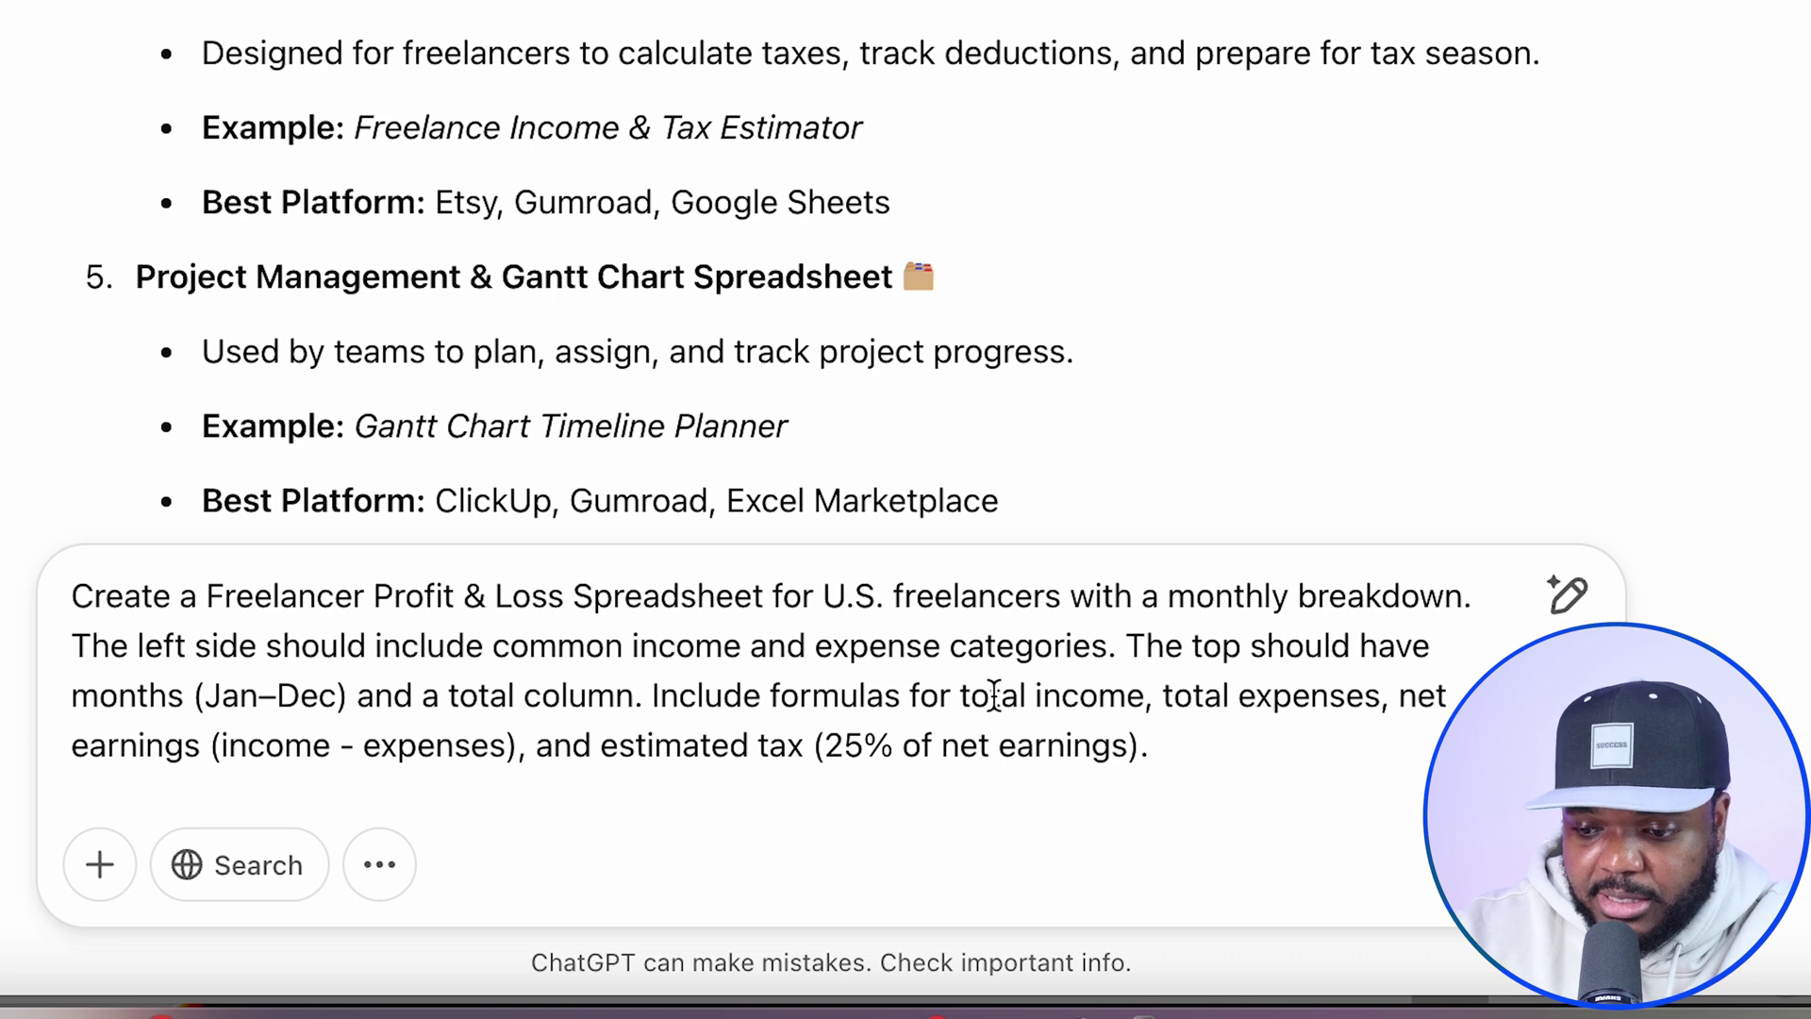
{"action": "key", "text": "Return"}
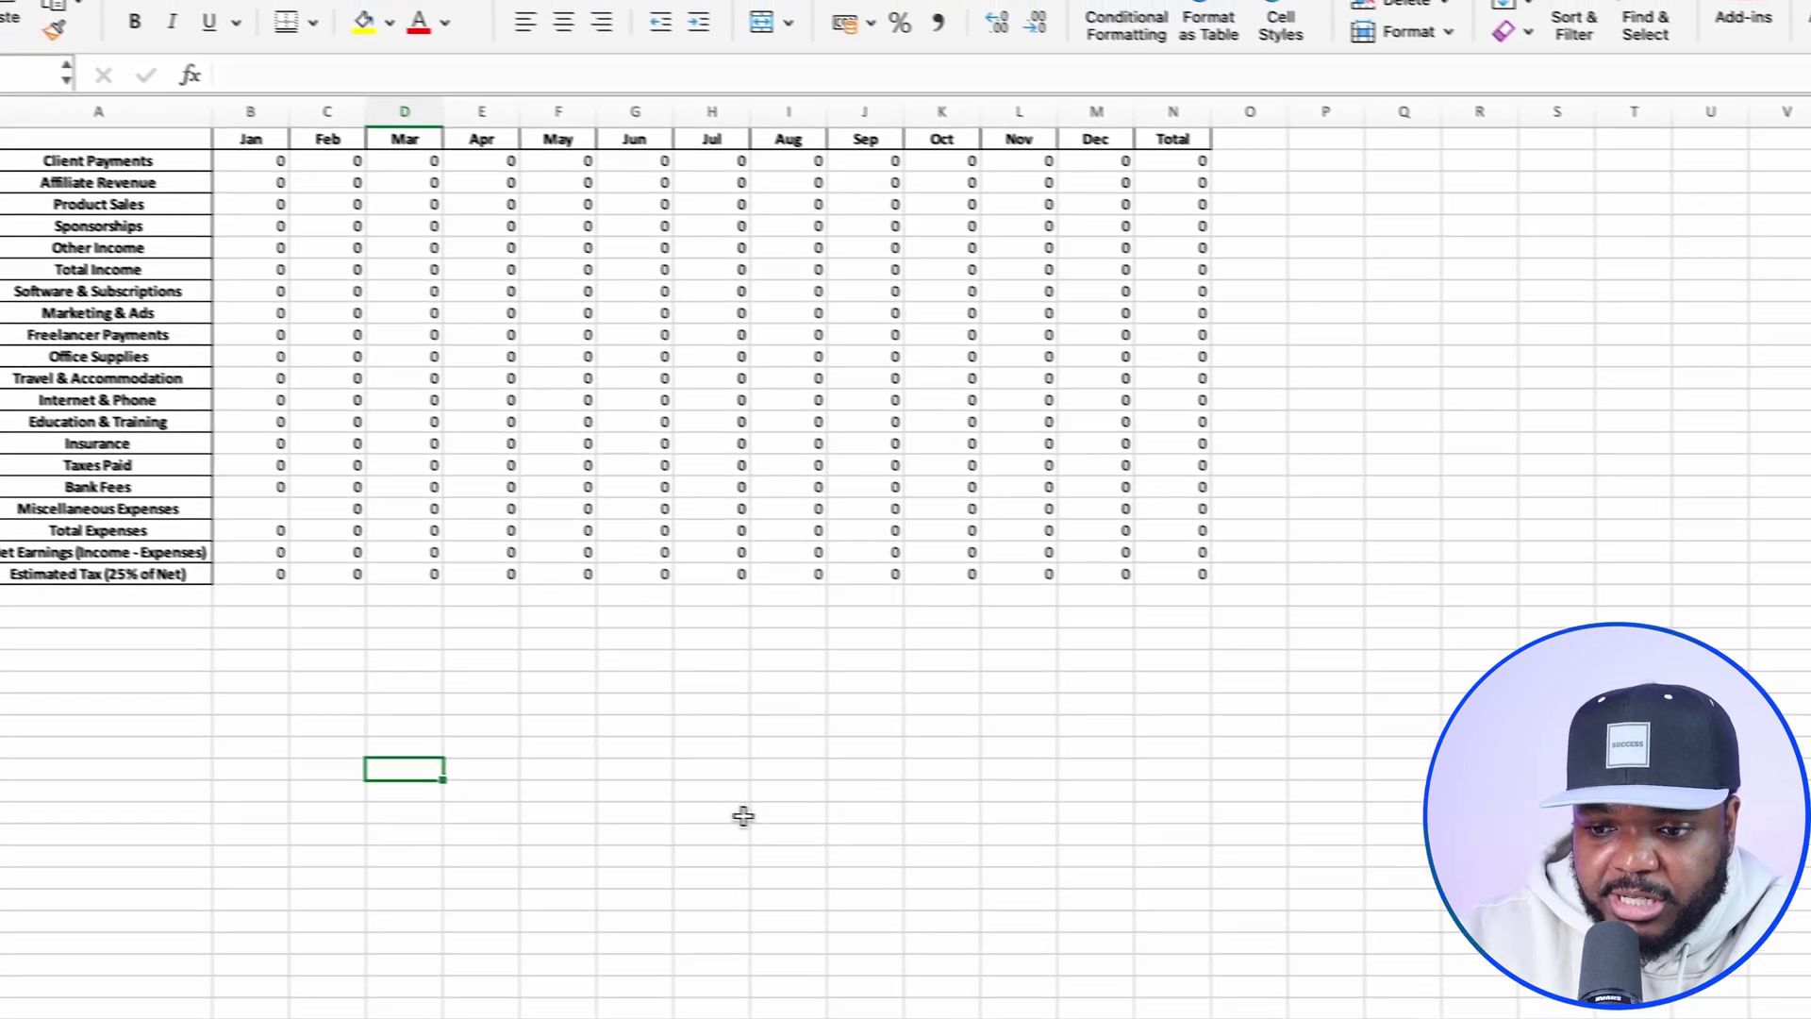
Step: Check the estimated tax (B21), net earnings (B20) and total income (B7) formulas
{"action": "scroll", "coordinate": [644, 803], "scroll_direction": "down", "scroll_amount": 3}
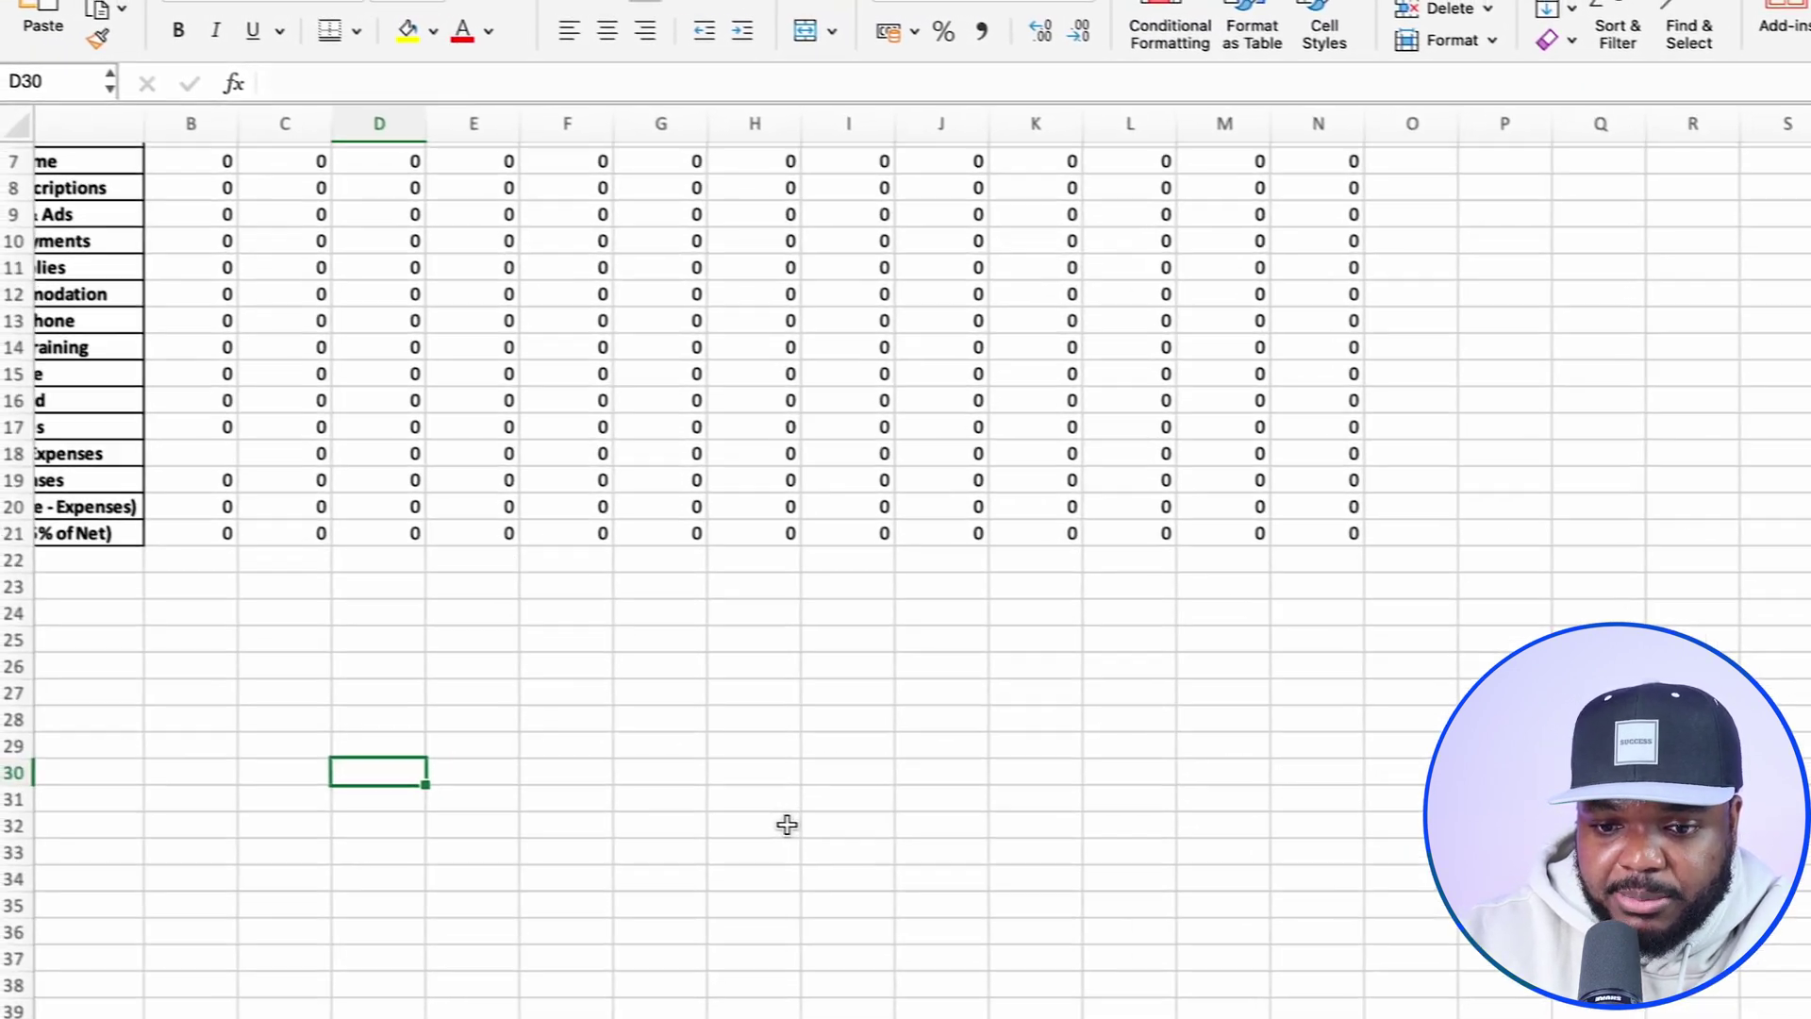
{"action": "scroll", "coordinate": [806, 828], "scroll_direction": "up", "scroll_amount": 3}
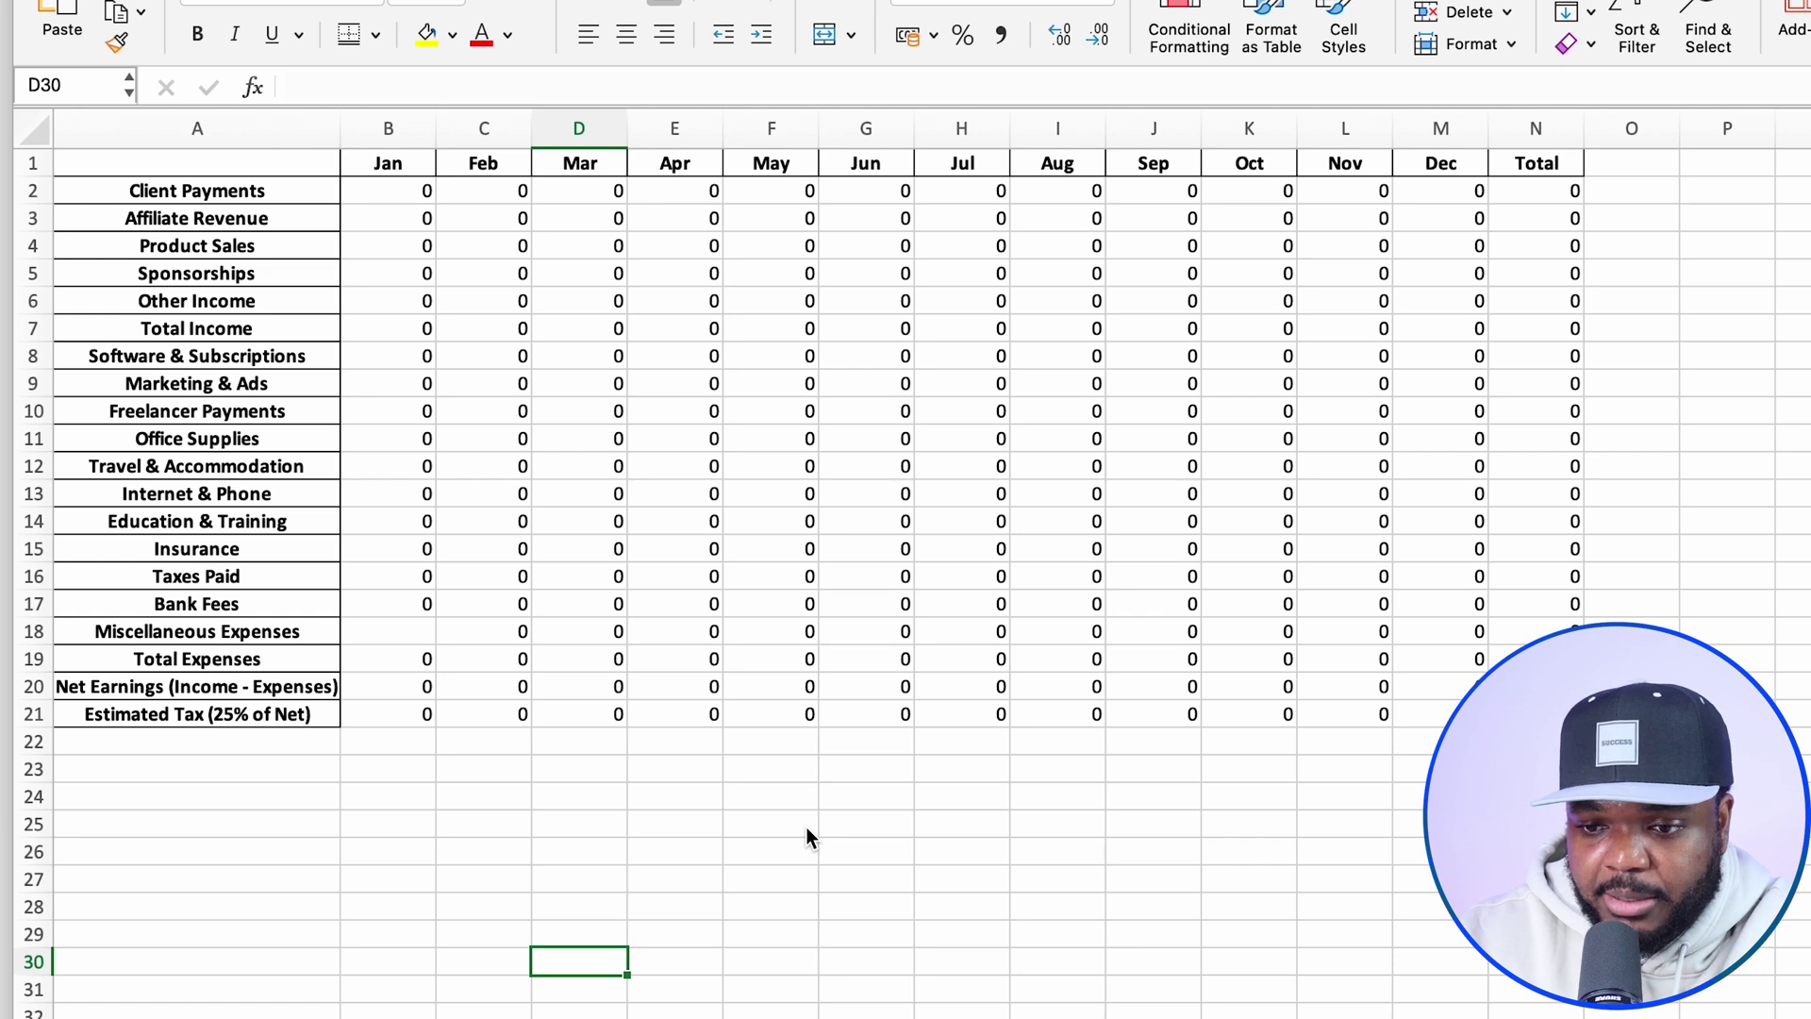
{"action": "left_click", "coordinate": [424, 716]}
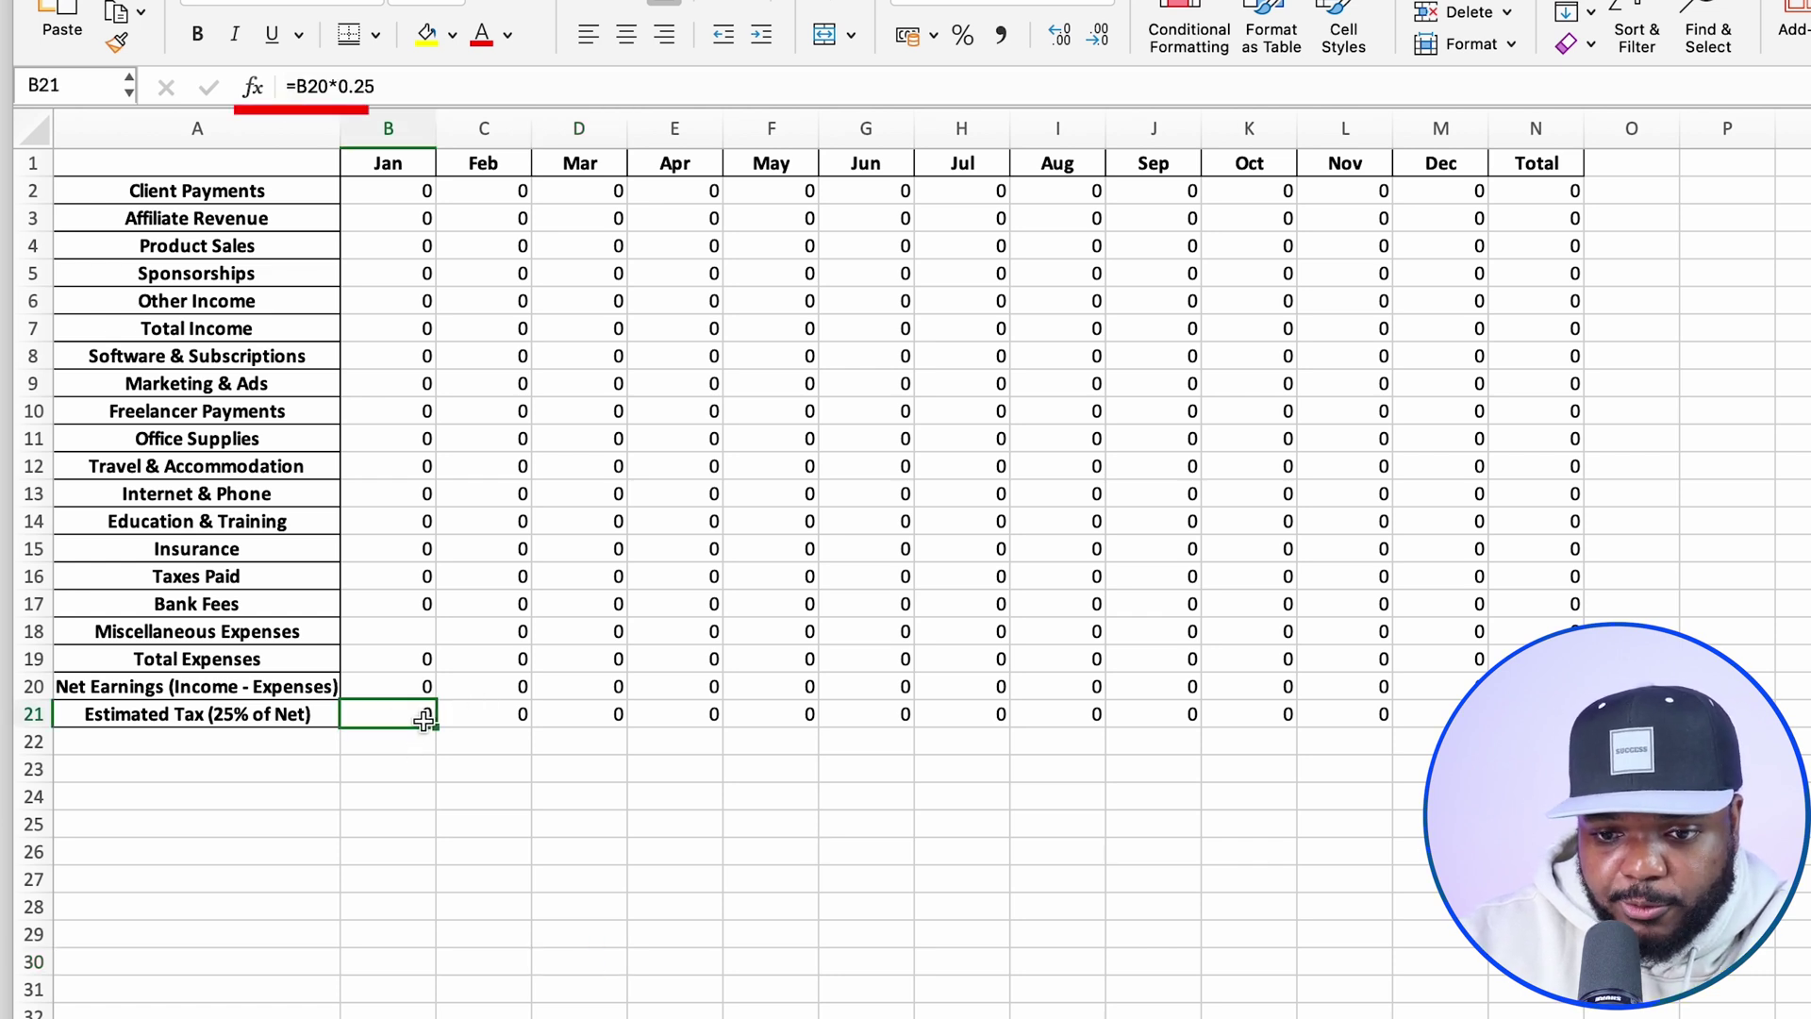
{"action": "left_click", "coordinate": [485, 907]}
{"action": "left_click", "coordinate": [410, 711]}
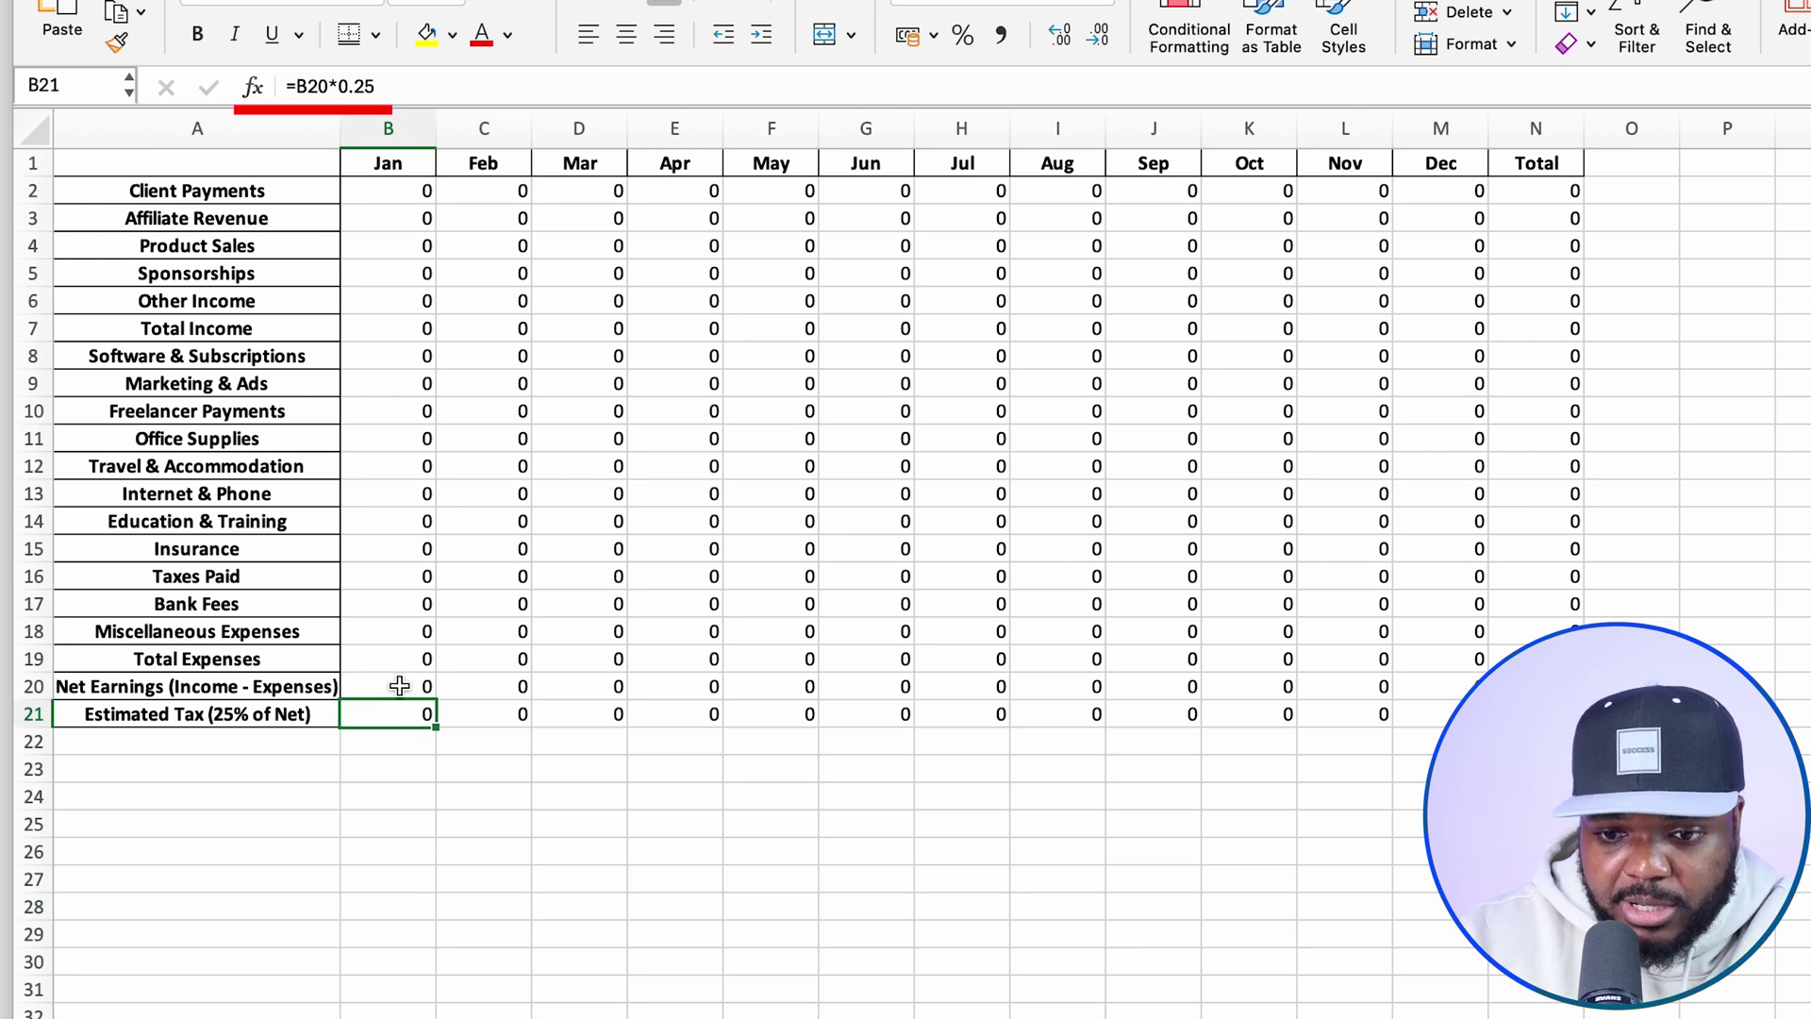
{"action": "left_click", "coordinate": [400, 686]}
{"action": "left_click", "coordinate": [406, 338]}
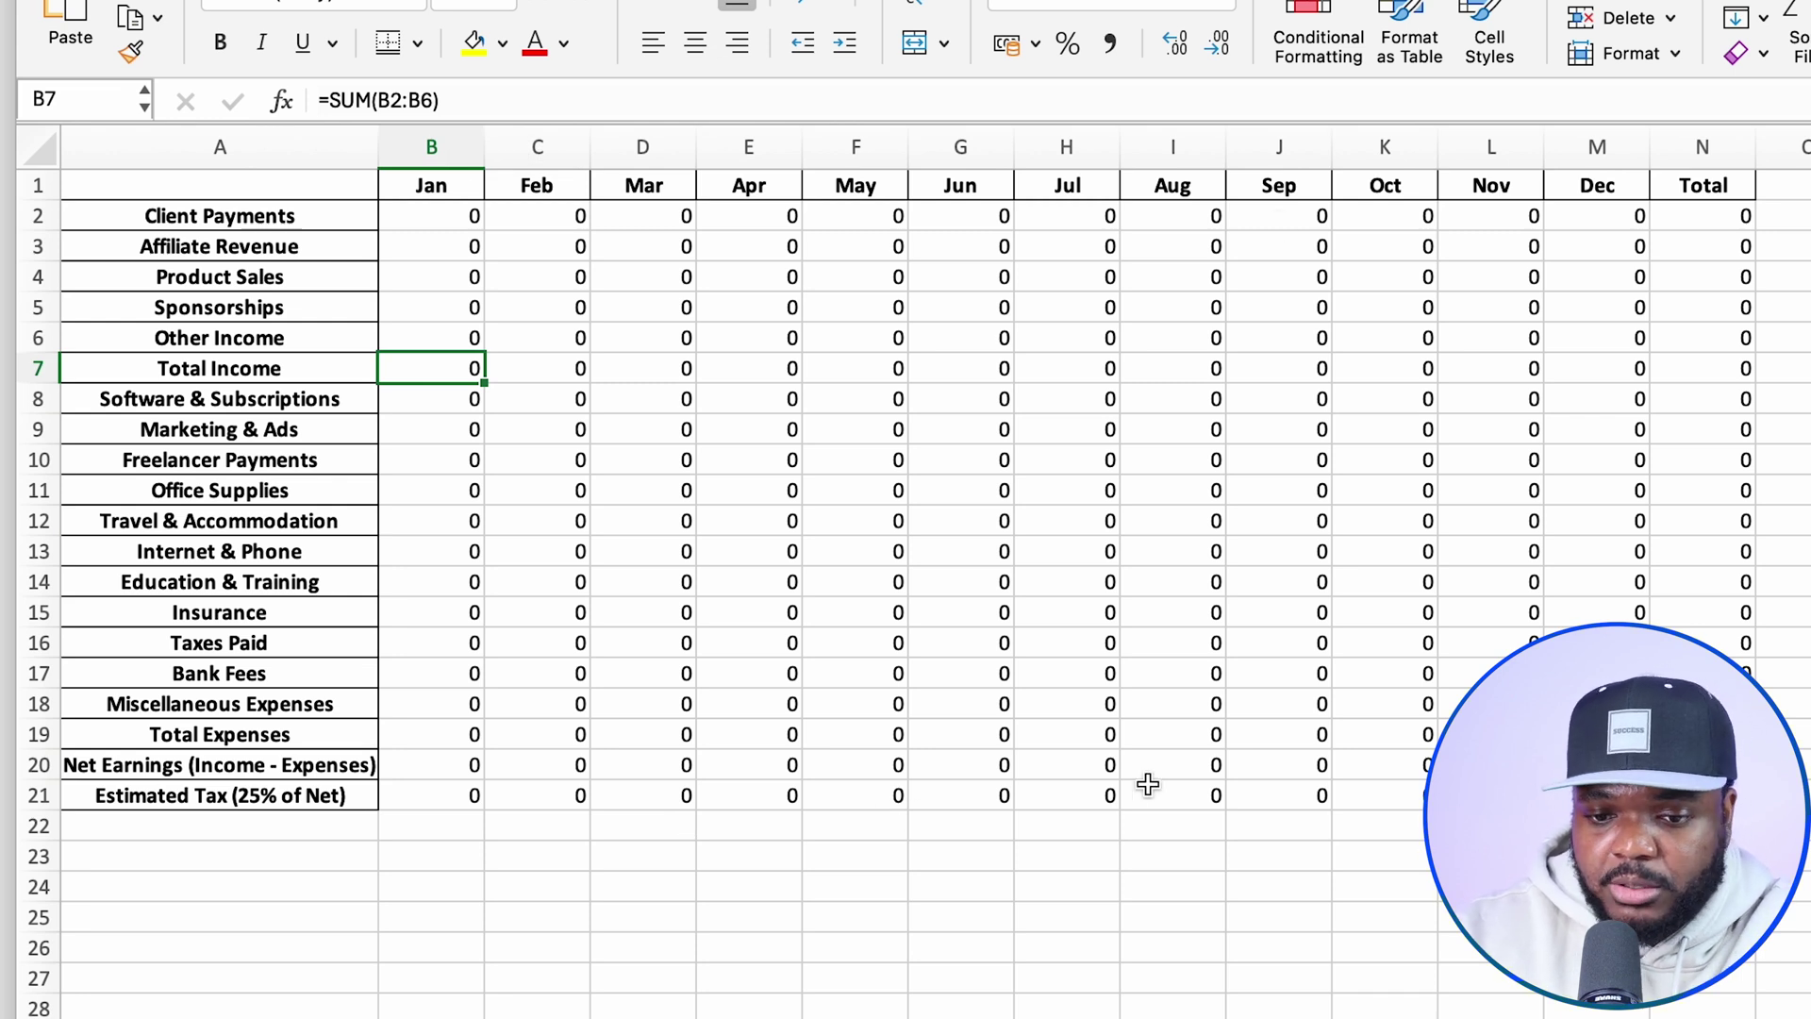
Step: Add bottom double borders under the Total Income and Net Earnings rows
{"action": "left_click", "coordinate": [420, 484]}
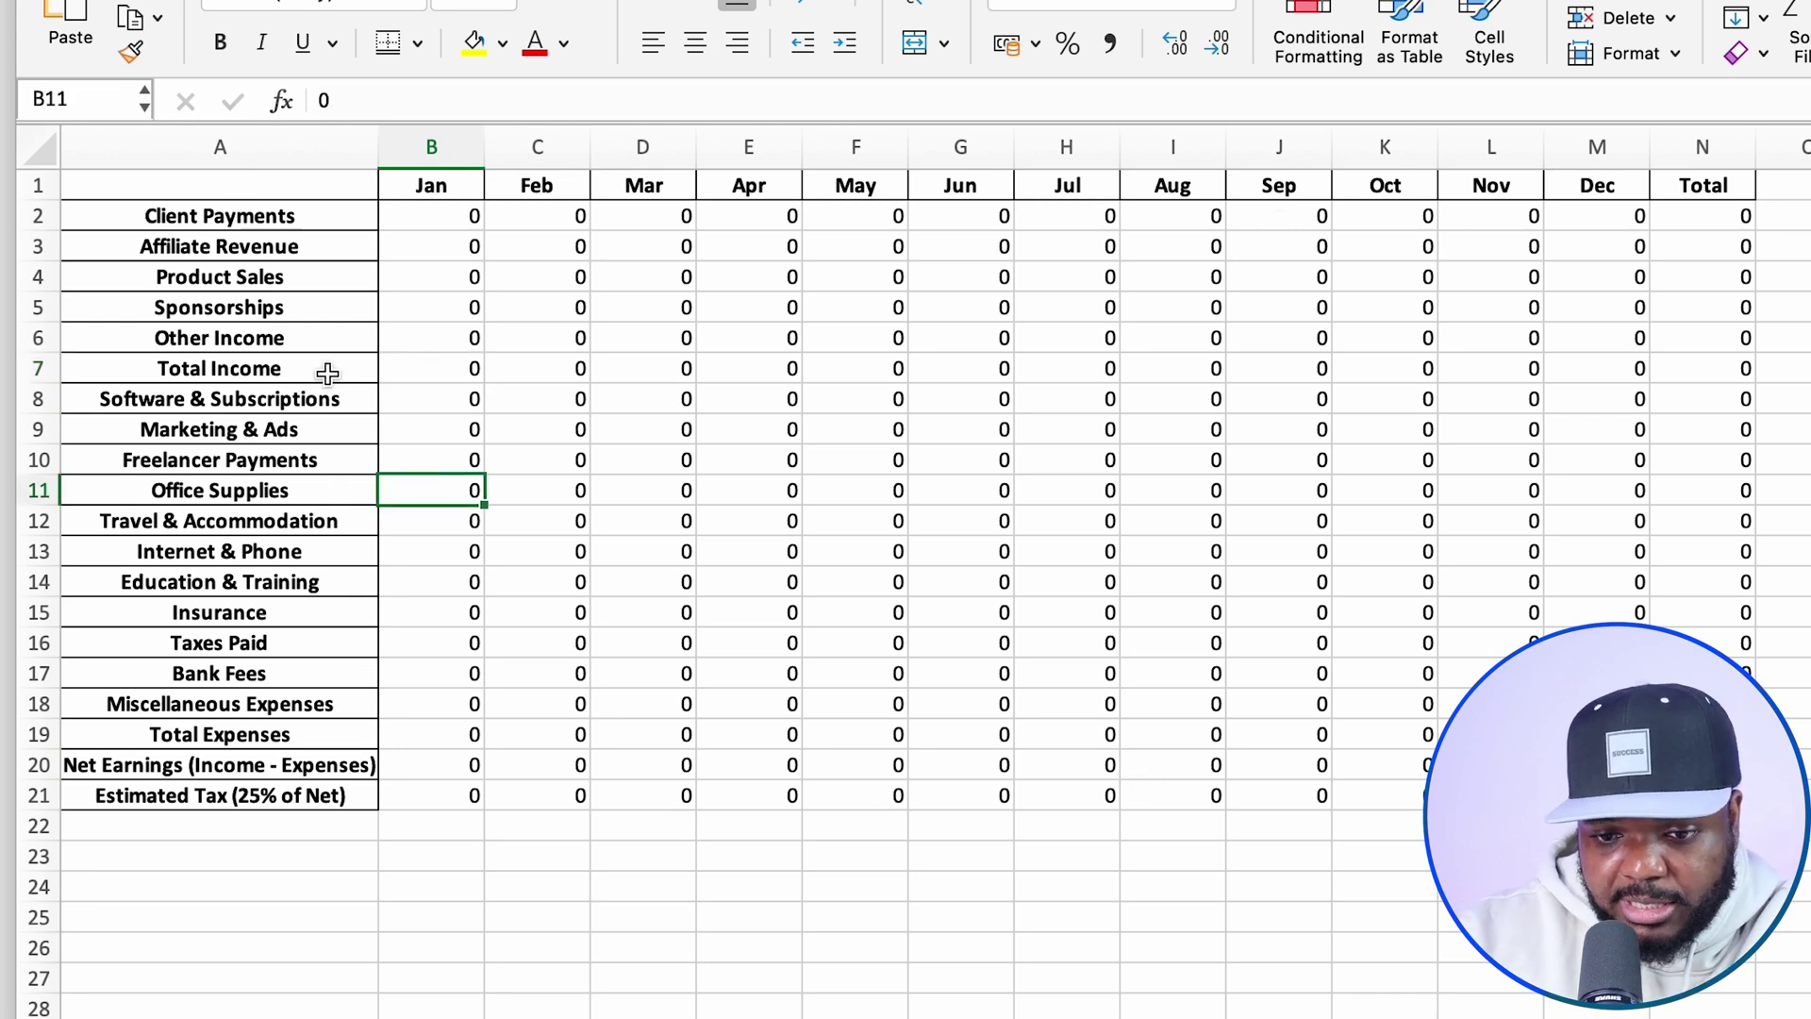
{"action": "left_click", "coordinate": [404, 372]}
{"action": "key", "text": "ctrl+shift+Right"}
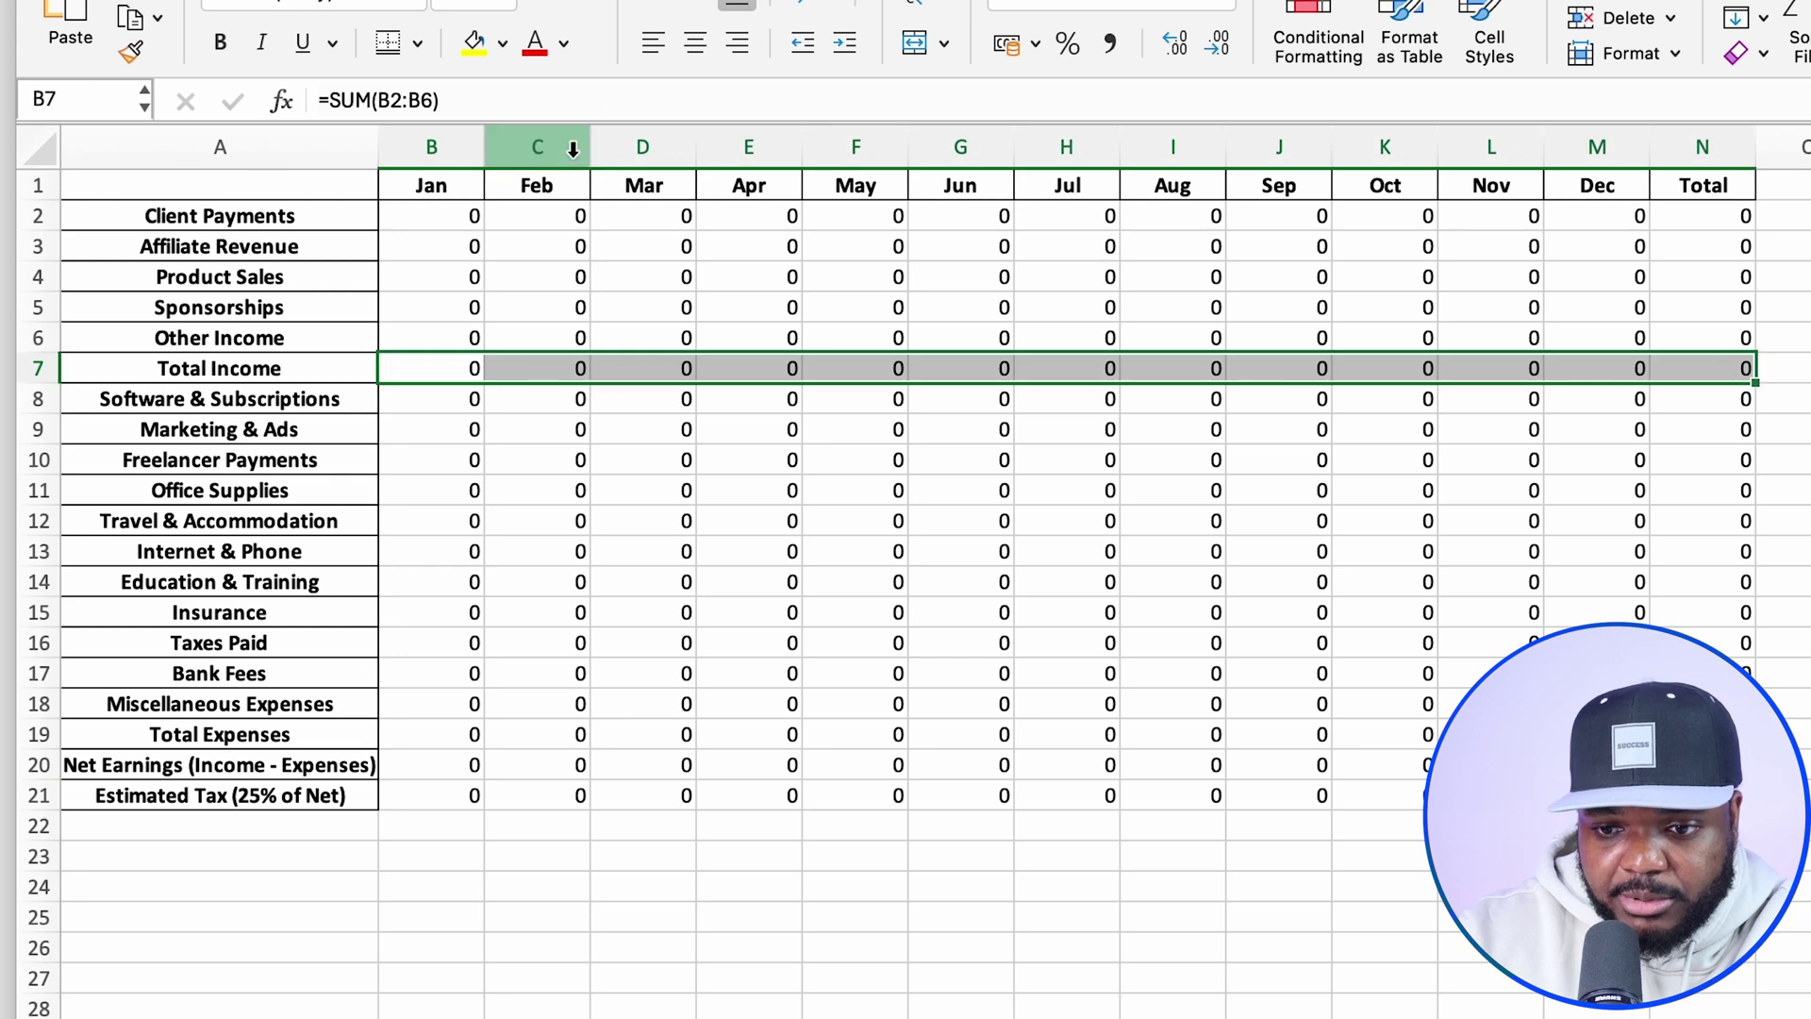
{"action": "left_click", "coordinate": [387, 42]}
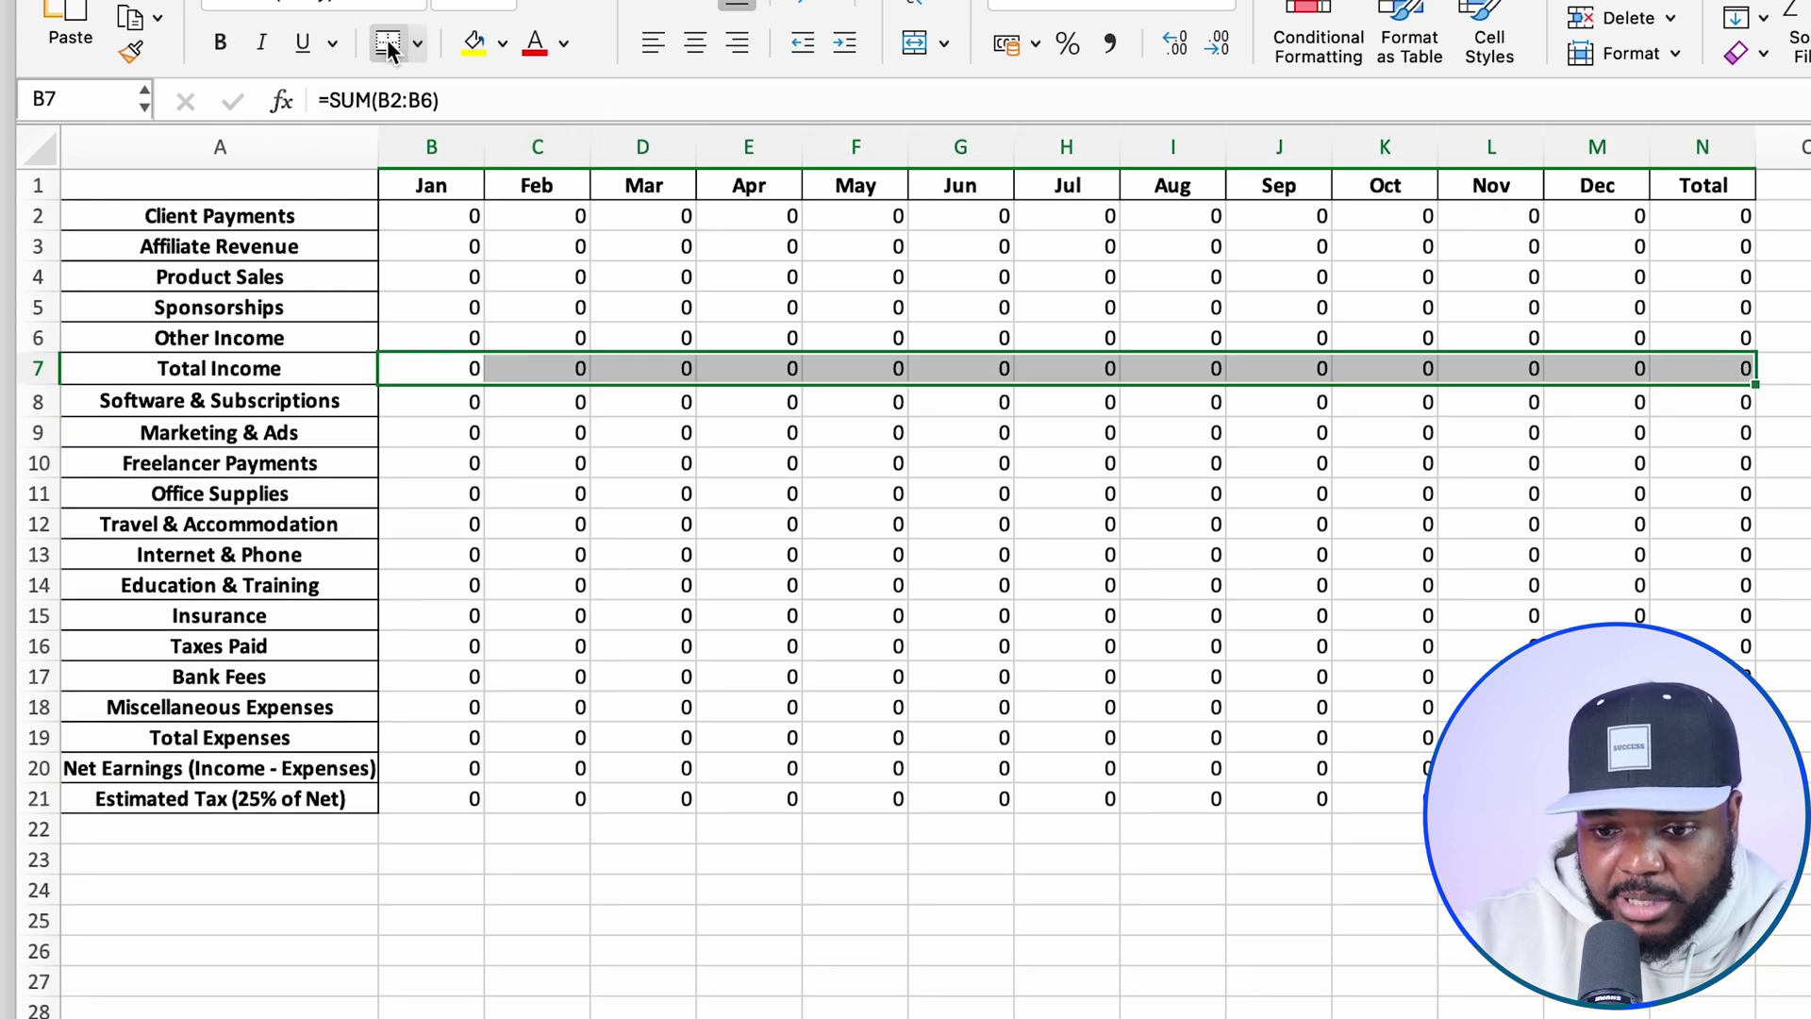
{"action": "left_click", "coordinate": [776, 973]}
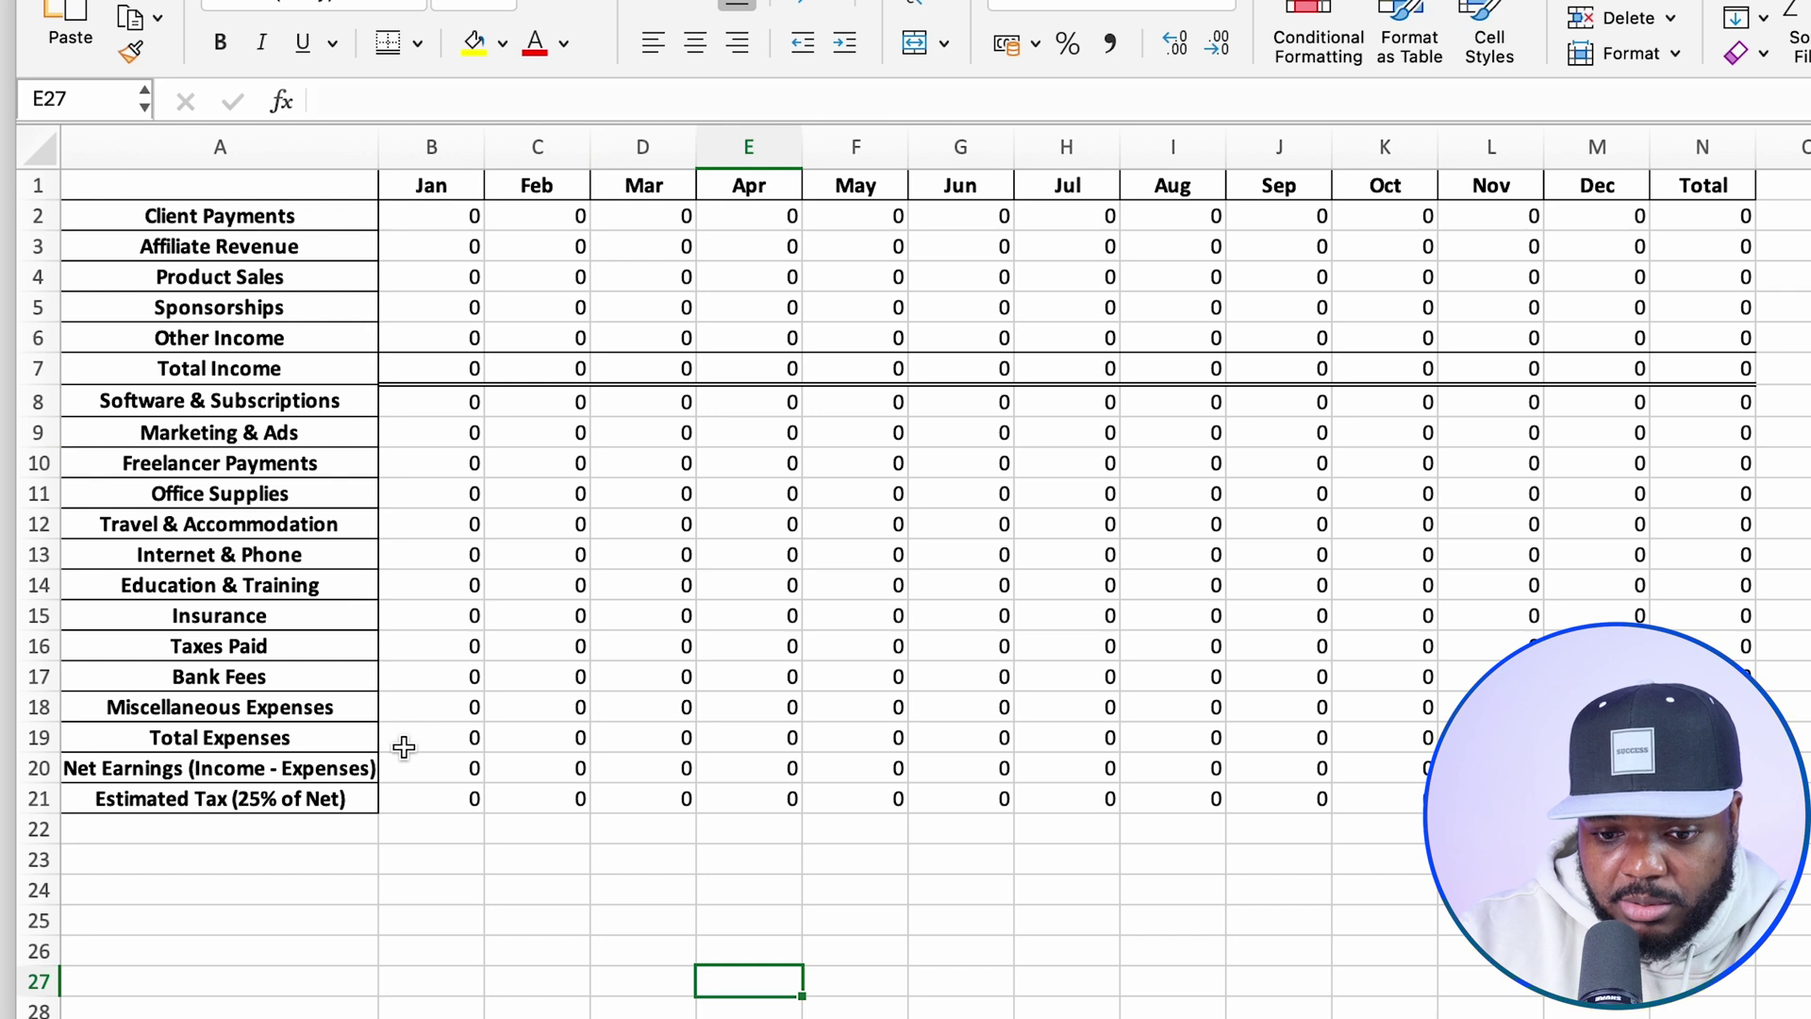
{"action": "left_click_drag", "start_coordinate": [403, 746], "coordinate": [1703, 770]}
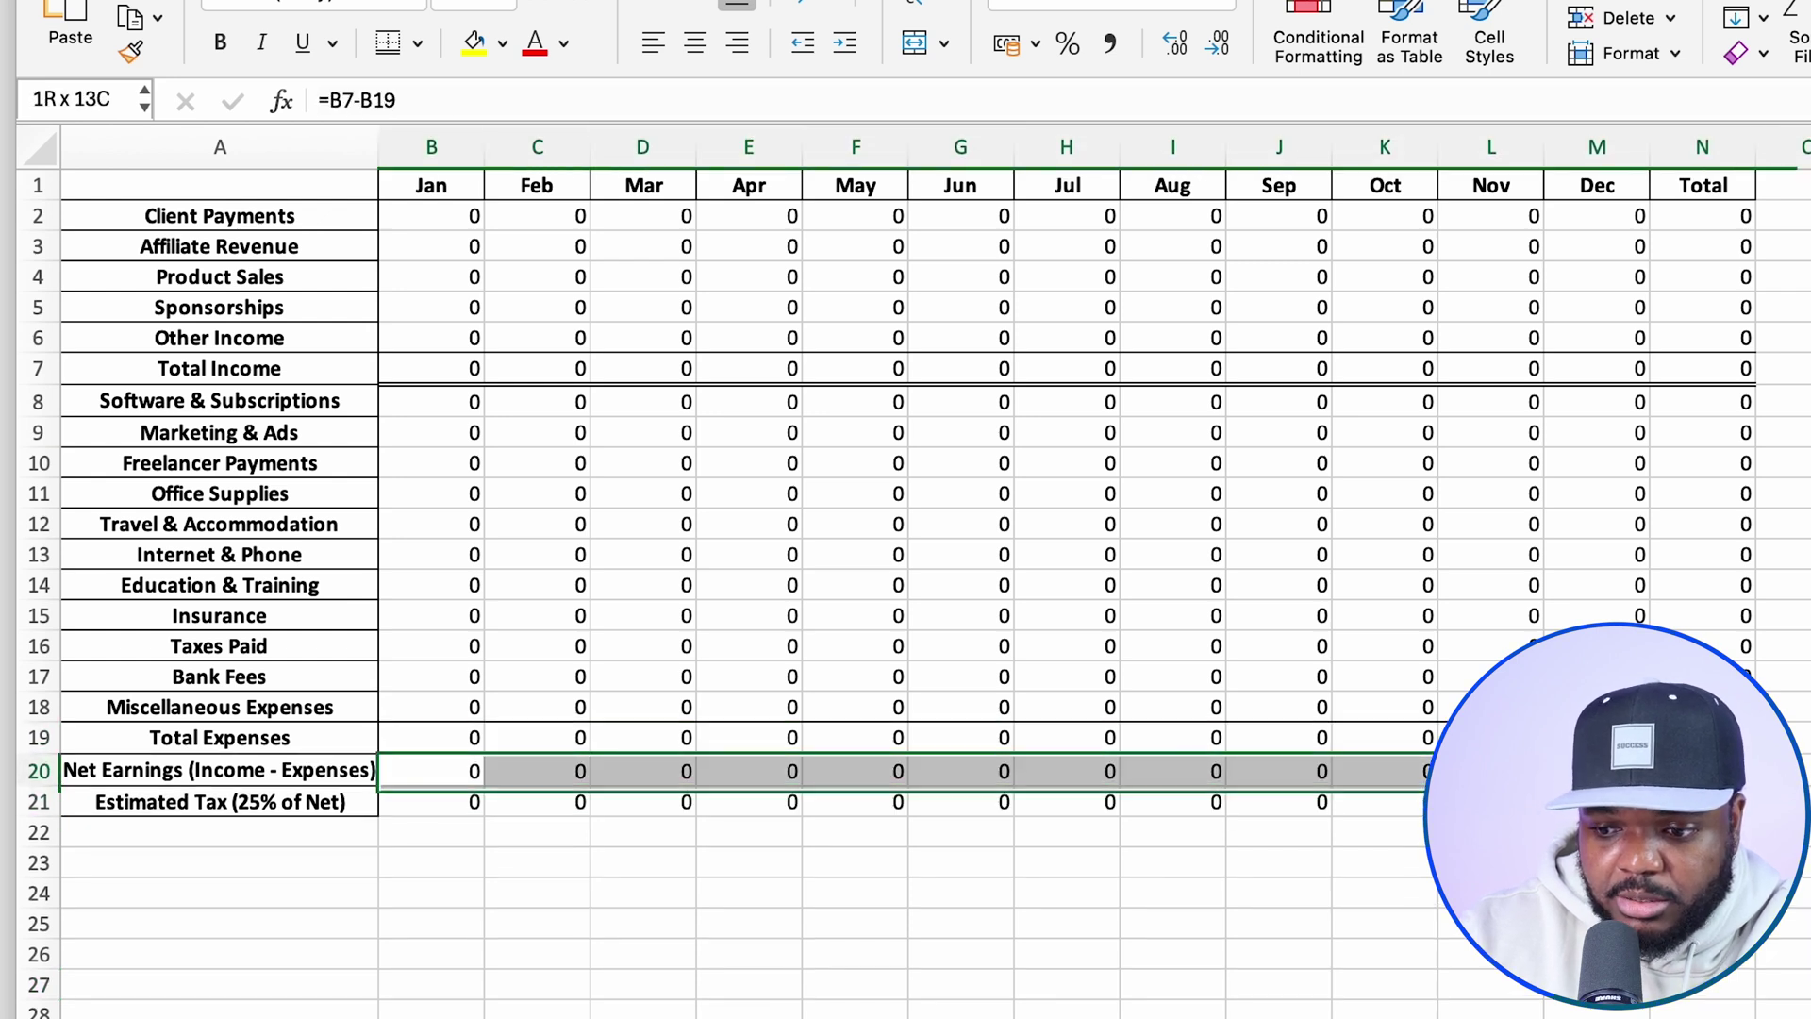
{"action": "left_click", "coordinate": [387, 41]}
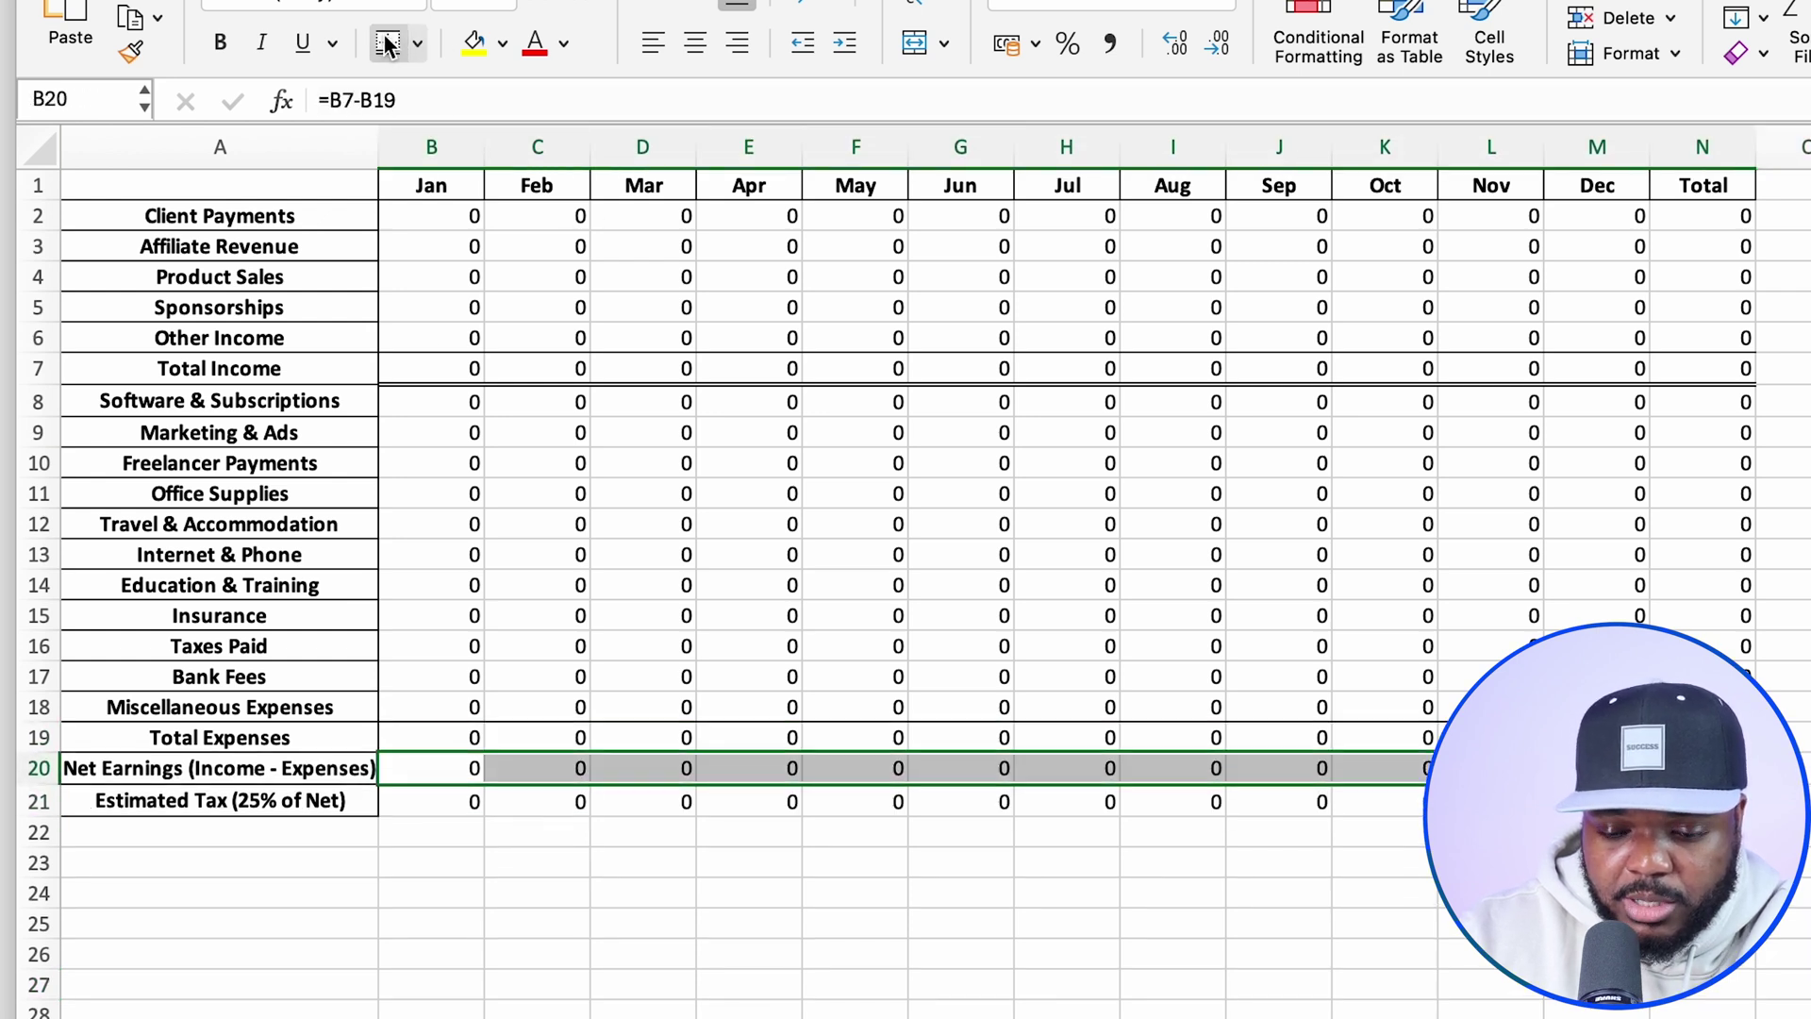
{"action": "left_click", "coordinate": [1279, 954]}
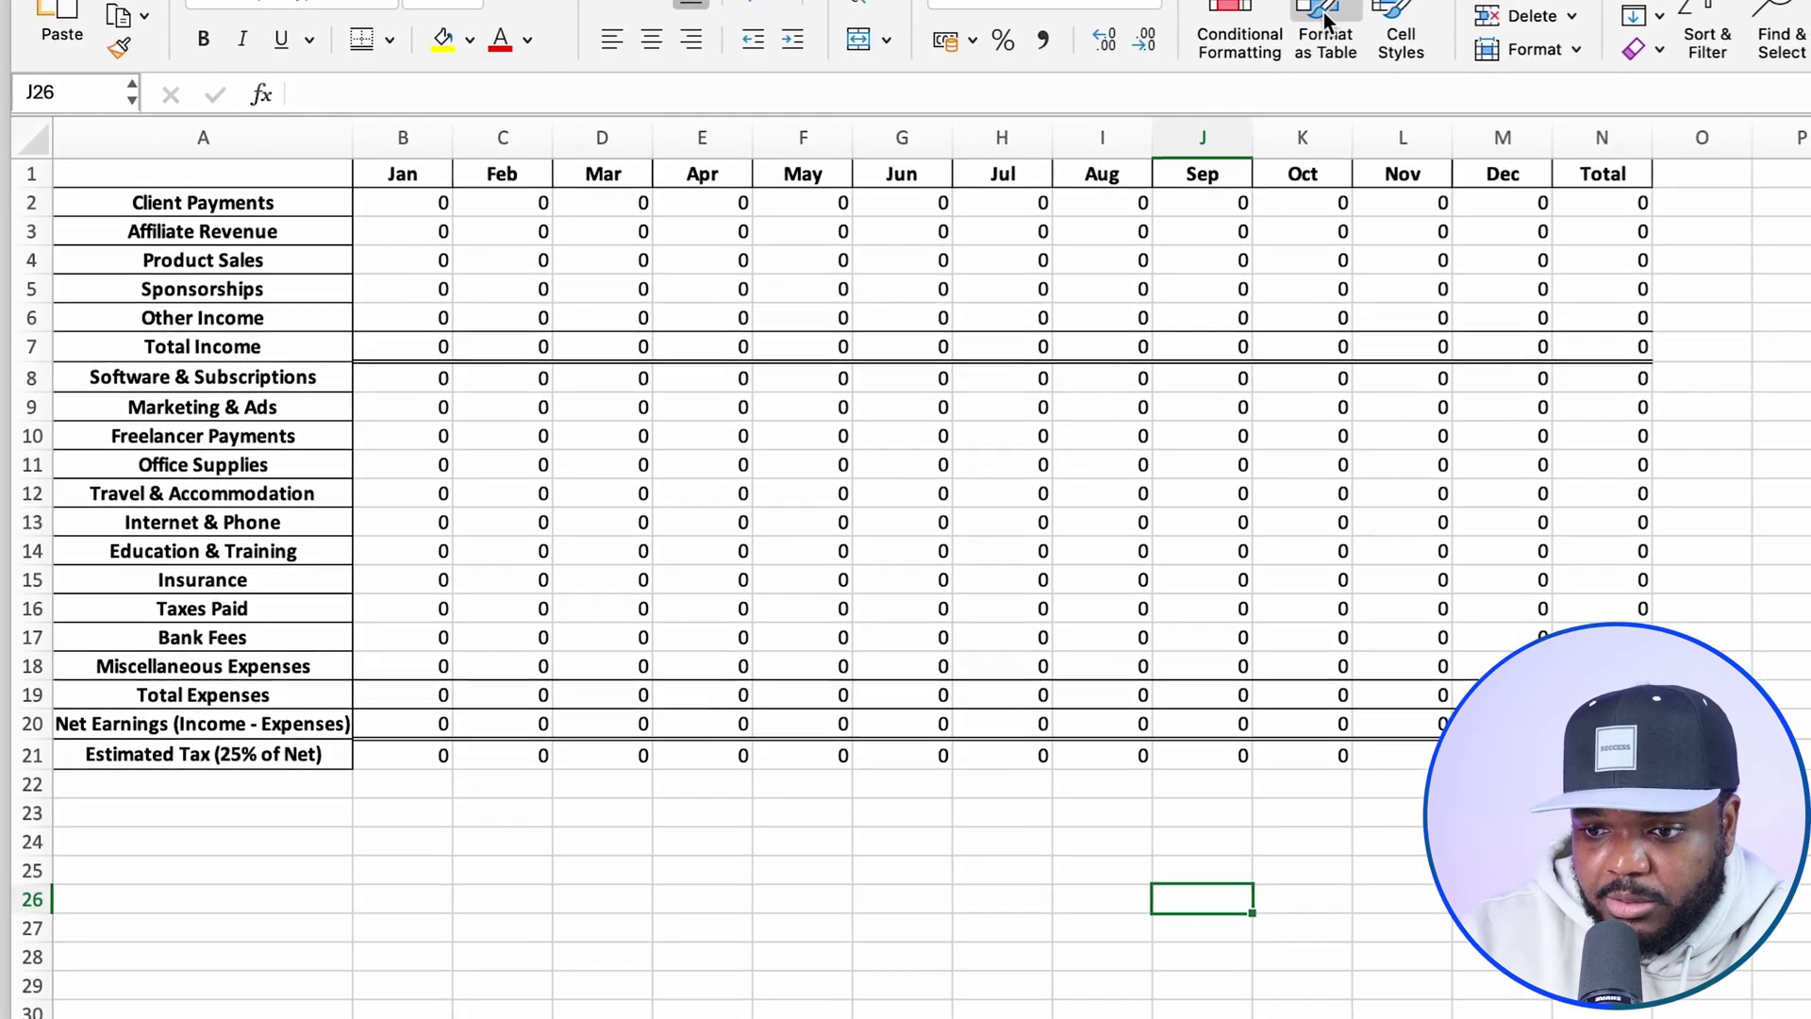
Step: Format cell J26 as a table in a light blue banded style
{"action": "left_click", "coordinate": [1324, 18]}
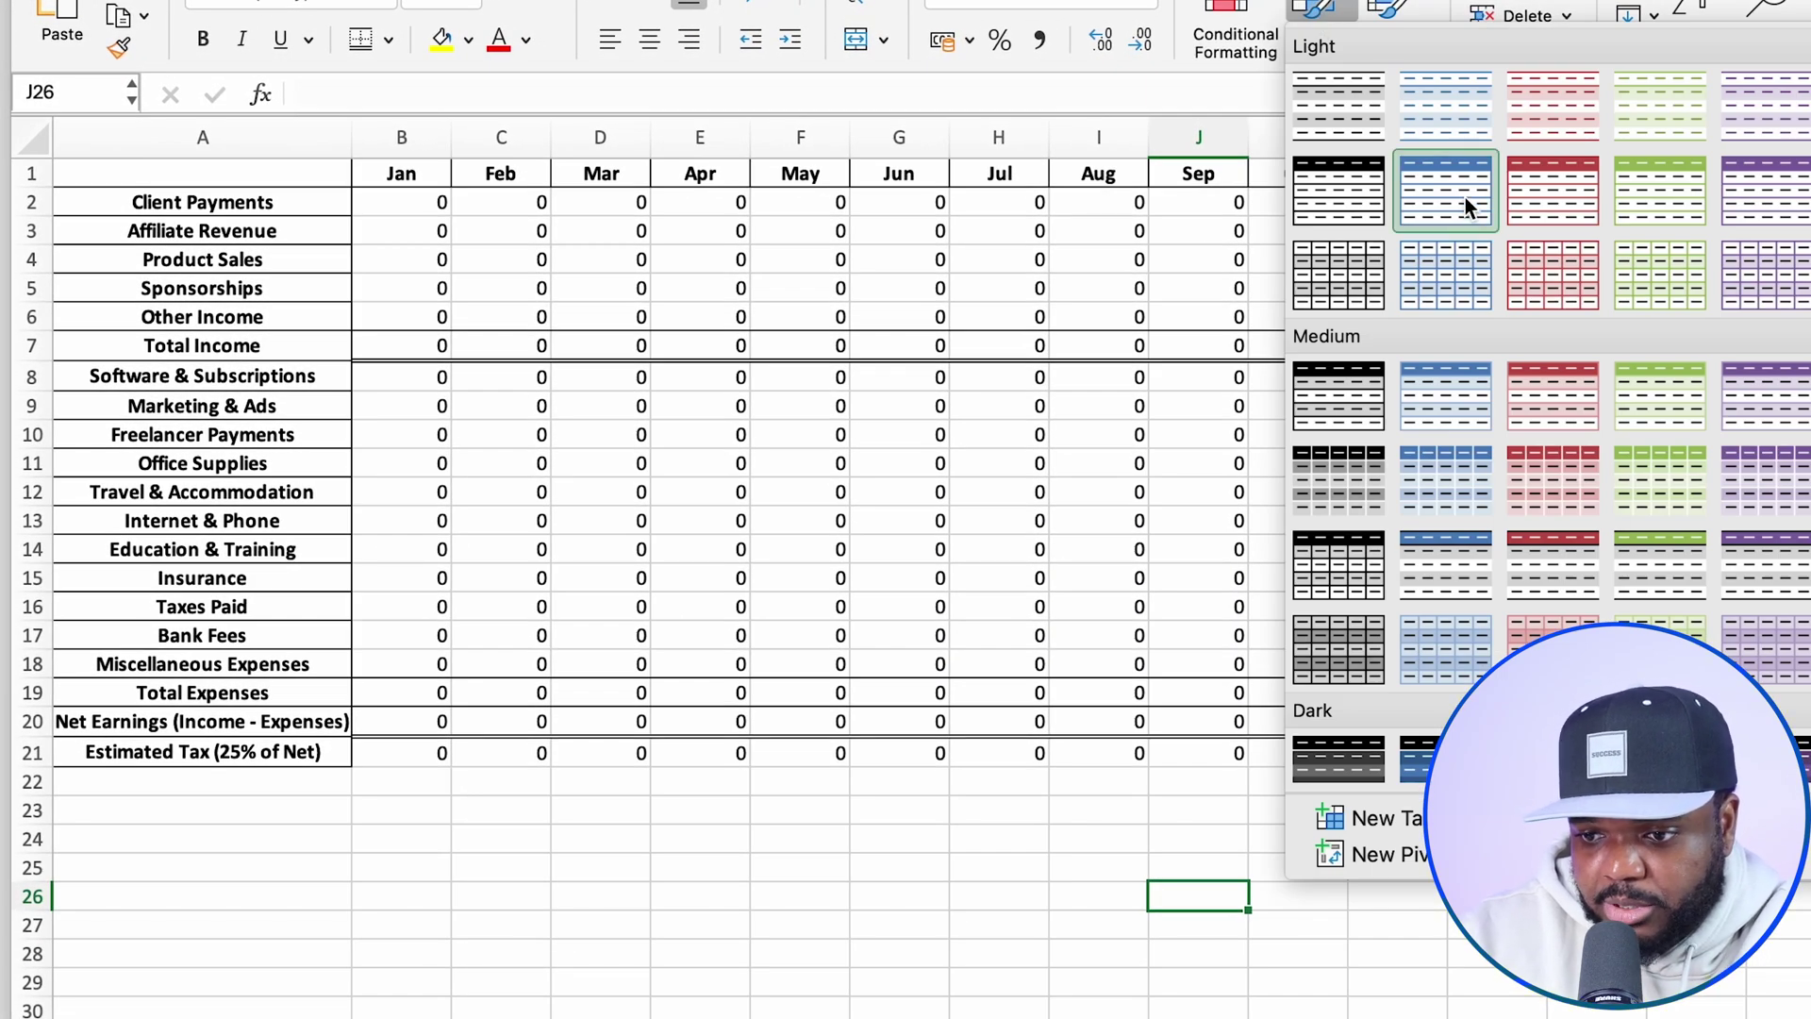
{"action": "left_click", "coordinate": [1477, 113]}
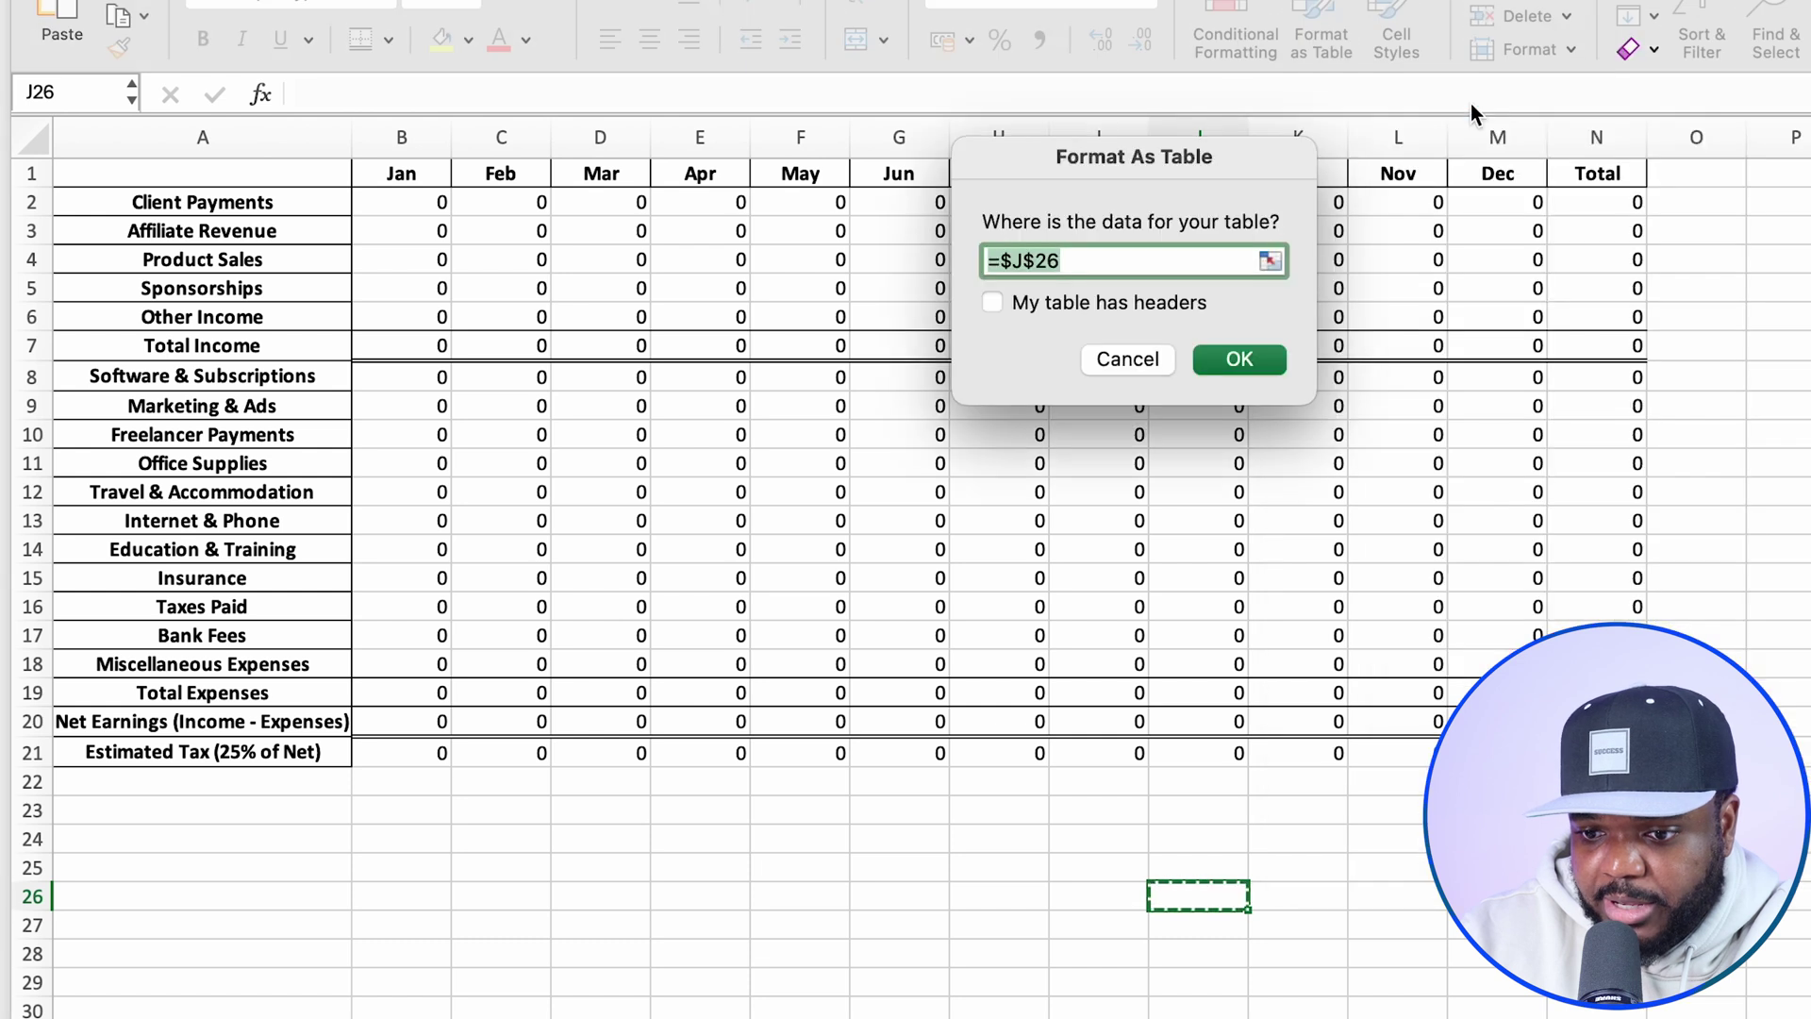
{"action": "left_click", "coordinate": [1240, 359]}
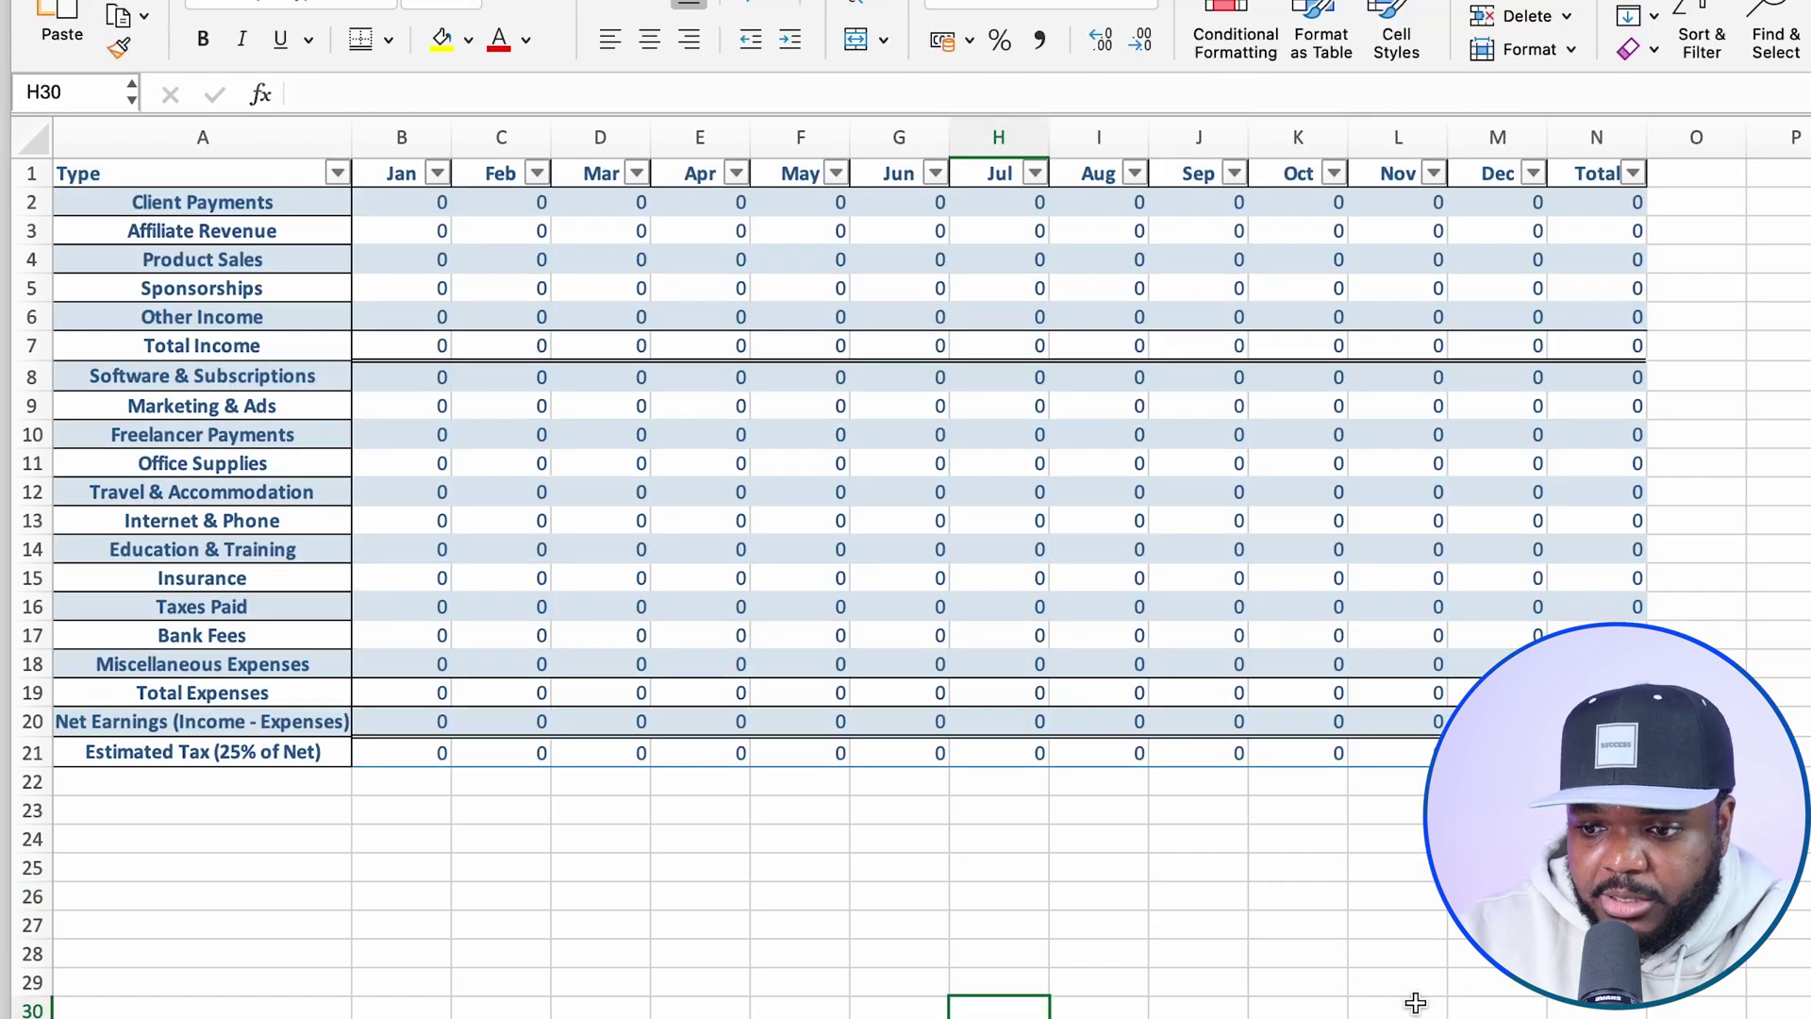
Step: Zoom in on the profit-and-loss grid
{"action": "scroll", "coordinate": [1415, 1003], "scroll_direction": "up", "scroll_amount": 5}
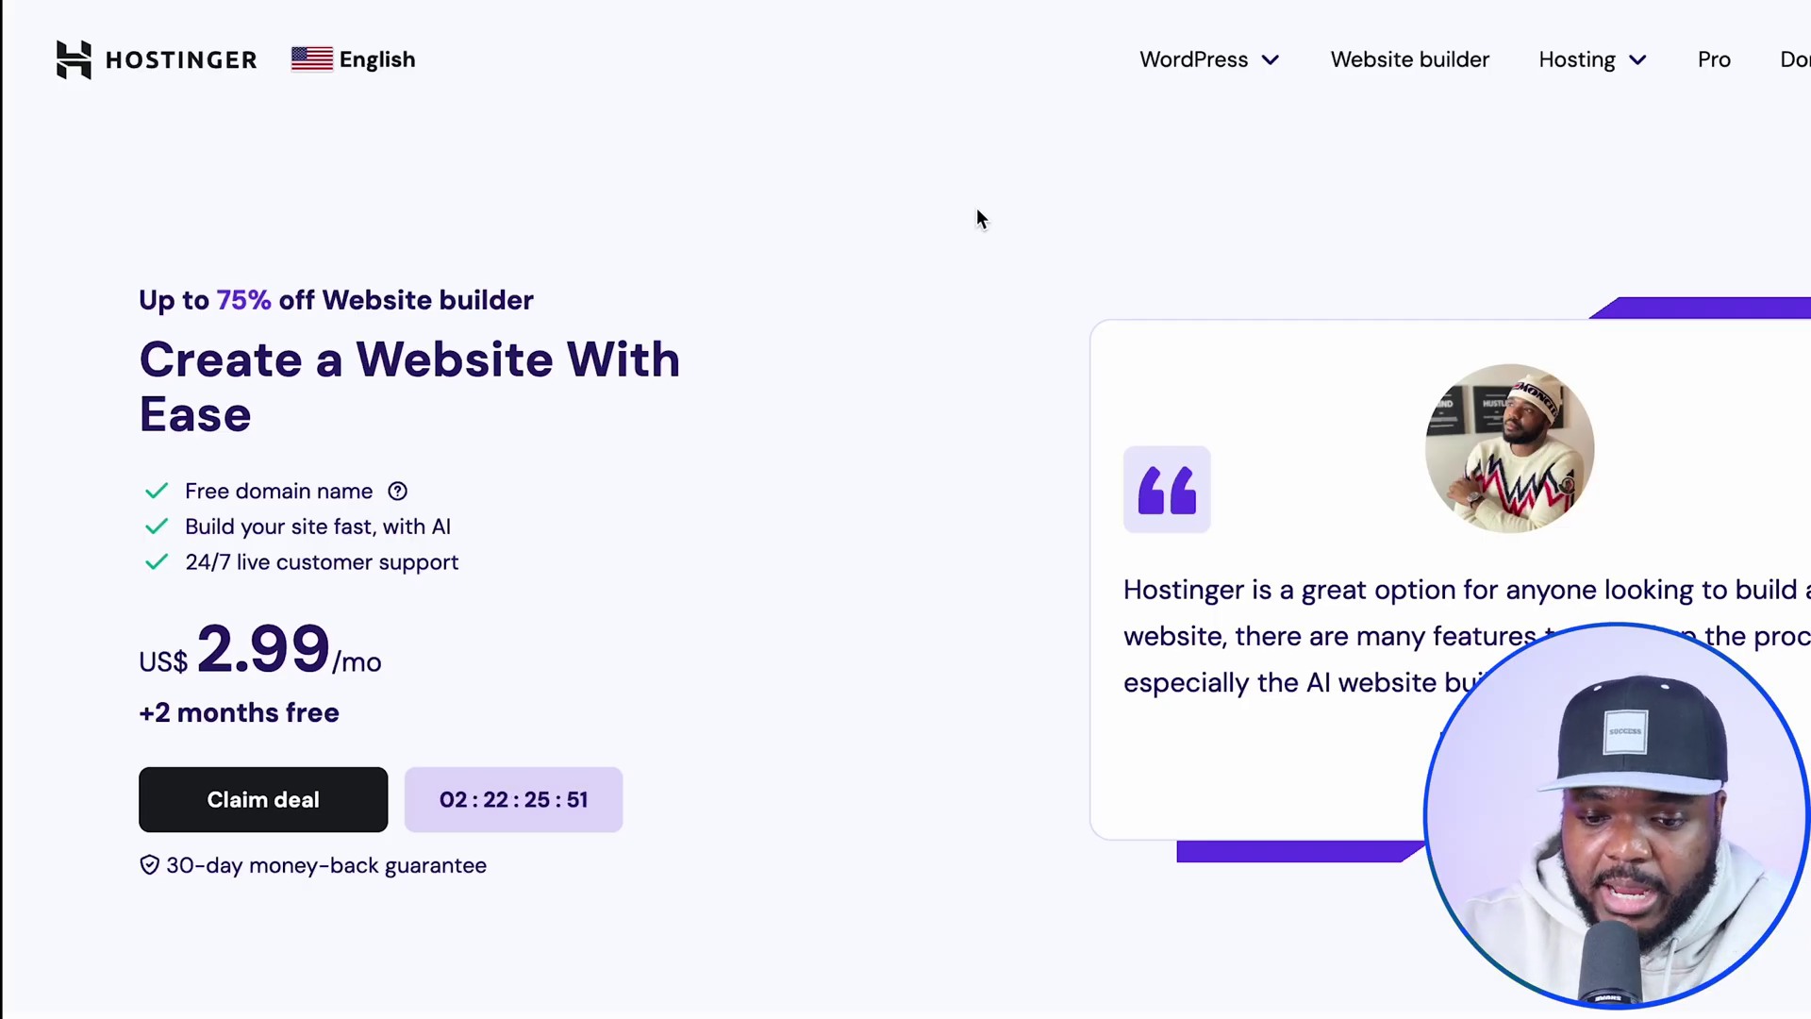
Step: Claim the Hostinger deal and review the website builder plan comparison
{"action": "left_click", "coordinate": [298, 795]}
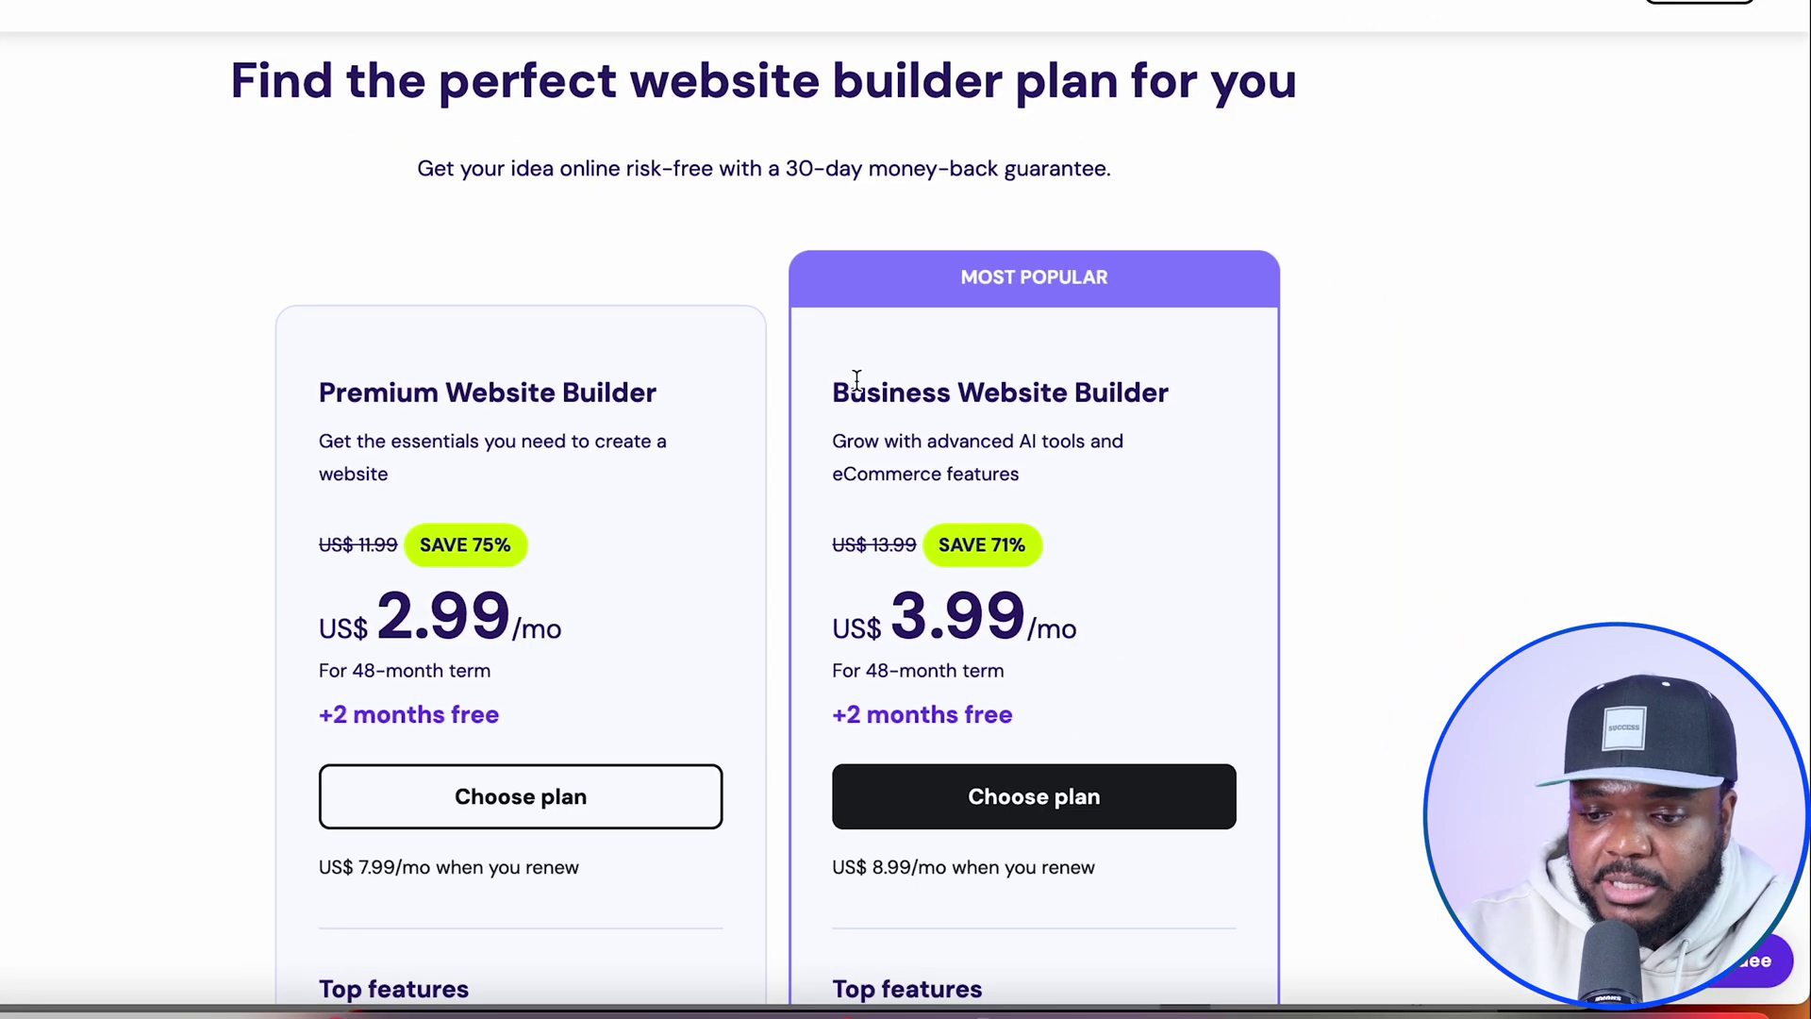
{"action": "left_click_drag", "start_coordinate": [834, 392], "coordinate": [1191, 408]}
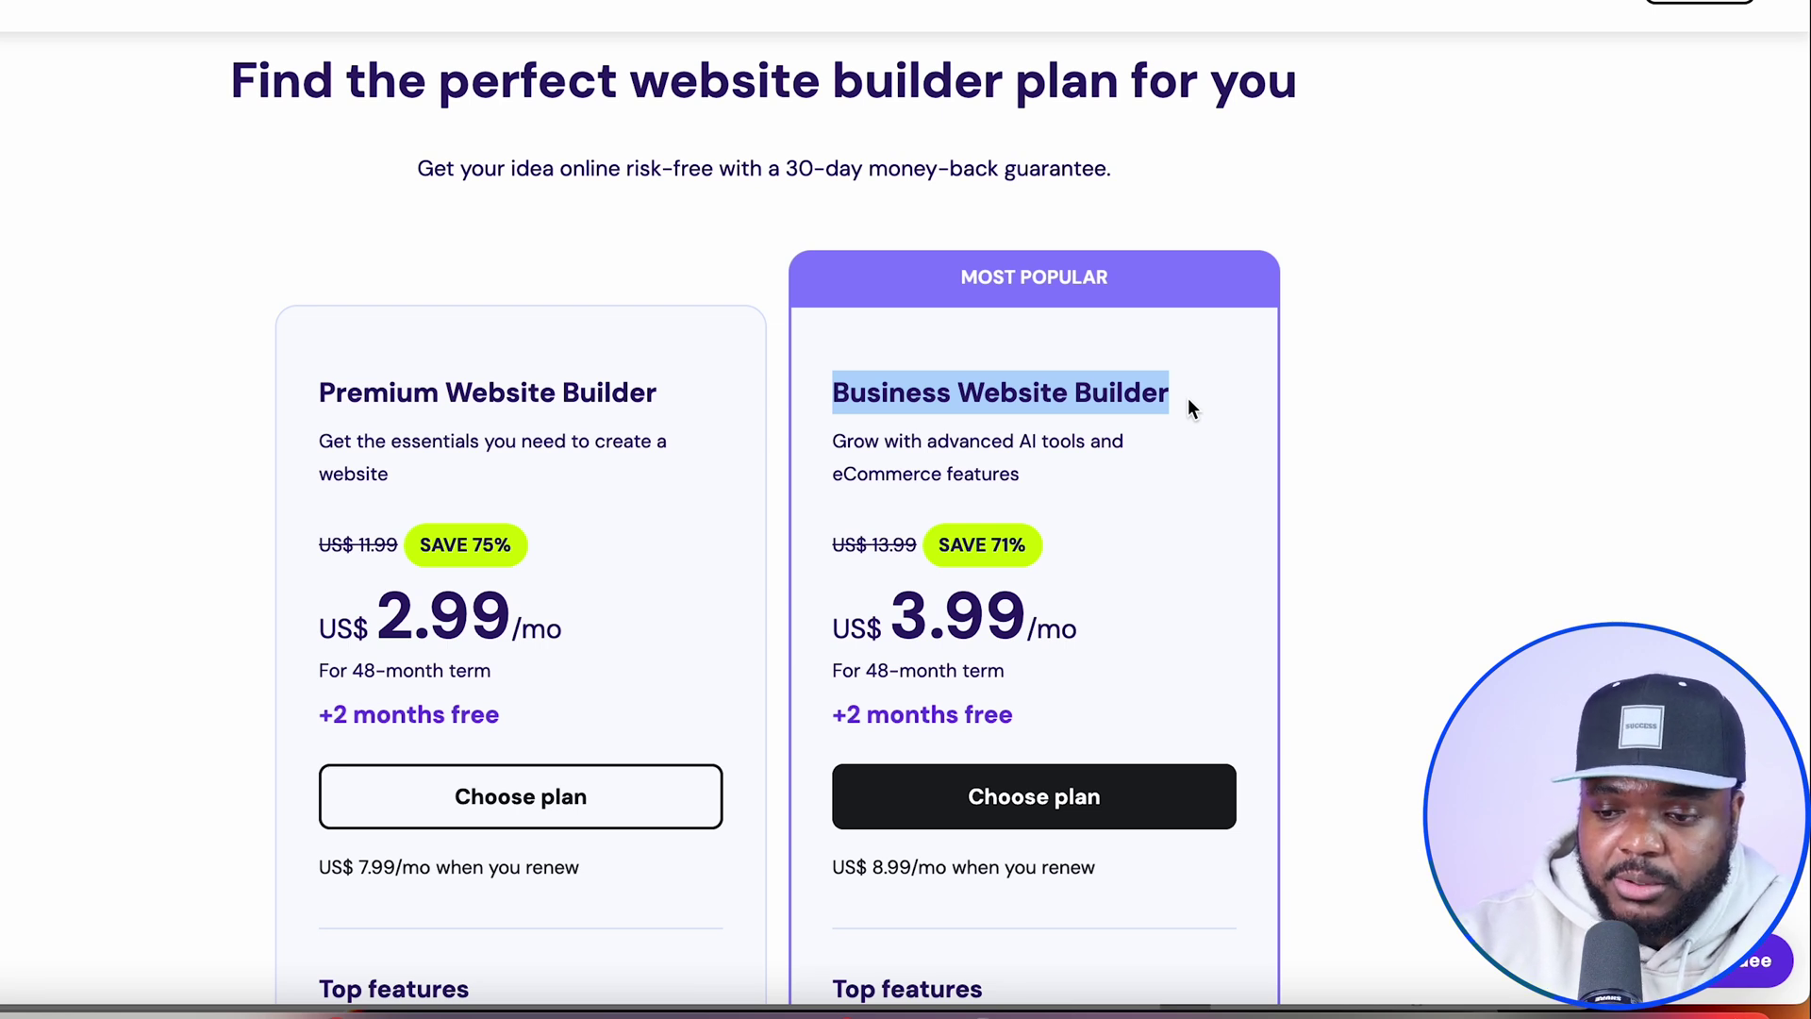
{"action": "scroll", "coordinate": [1187, 398], "scroll_direction": "down", "scroll_amount": 5}
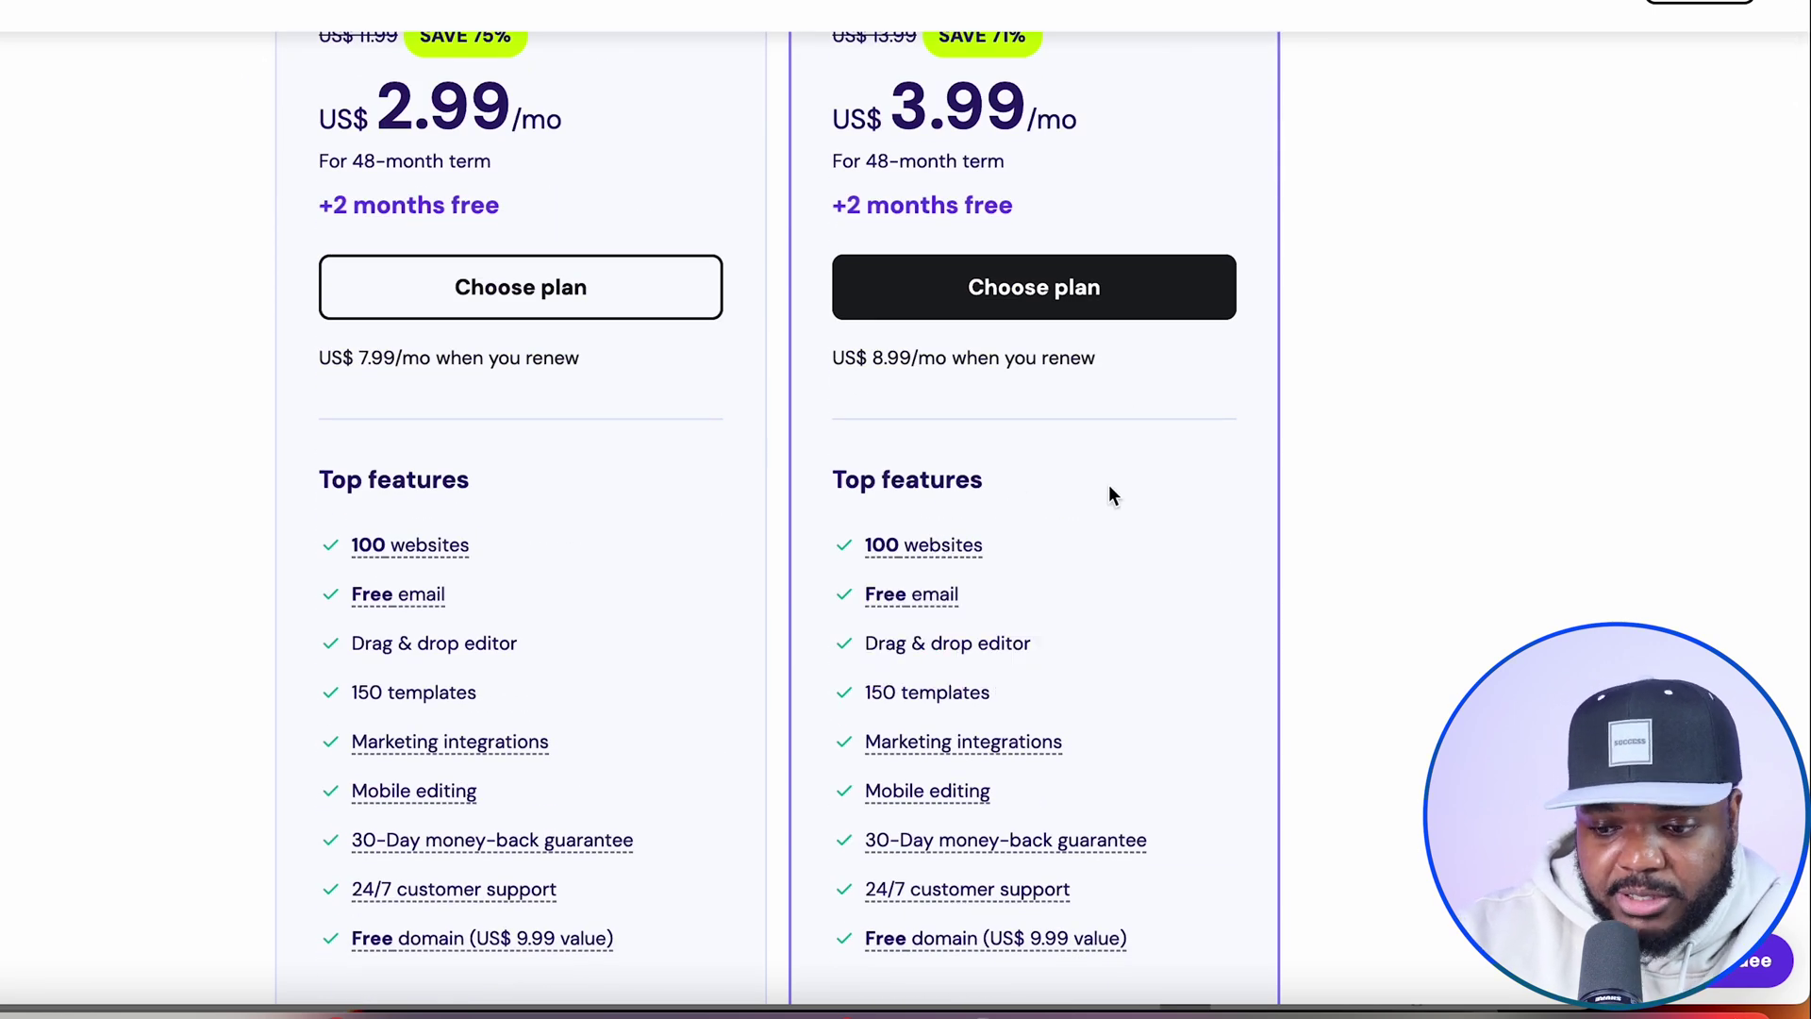
{"action": "scroll", "coordinate": [1064, 566], "scroll_direction": "down", "scroll_amount": 1}
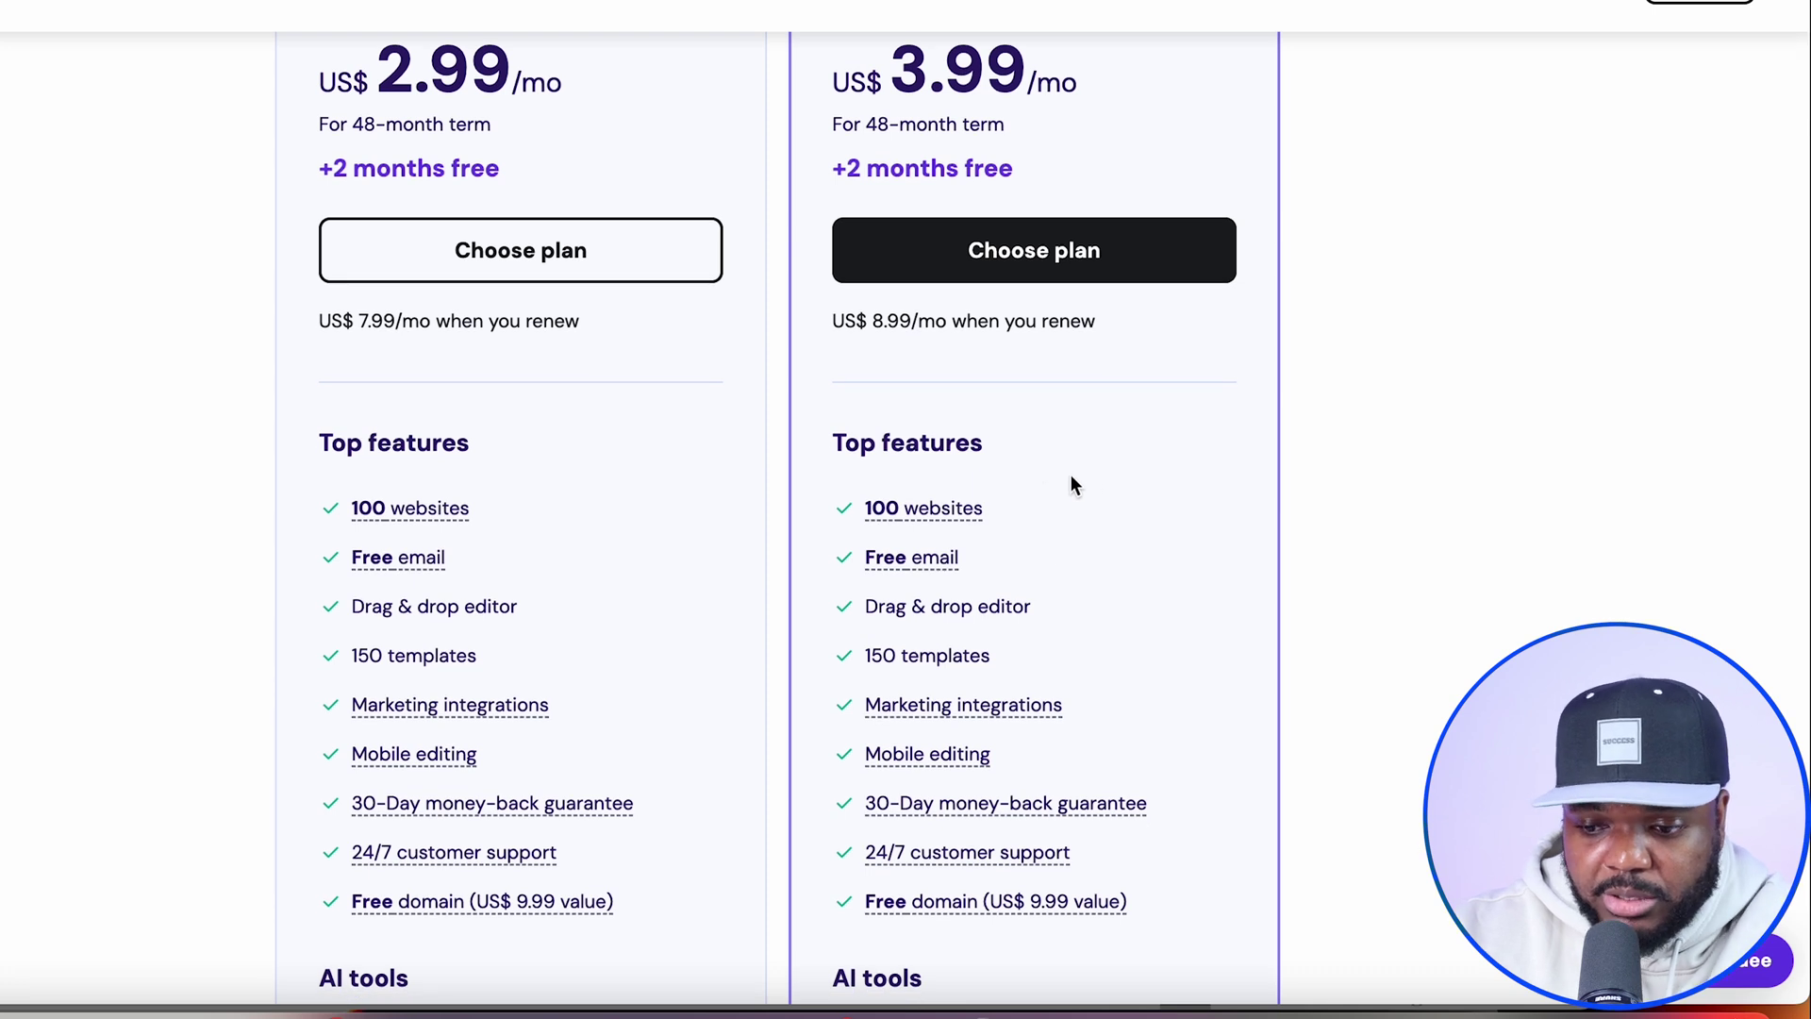
{"action": "scroll", "coordinate": [1030, 531], "scroll_direction": "down", "scroll_amount": 1}
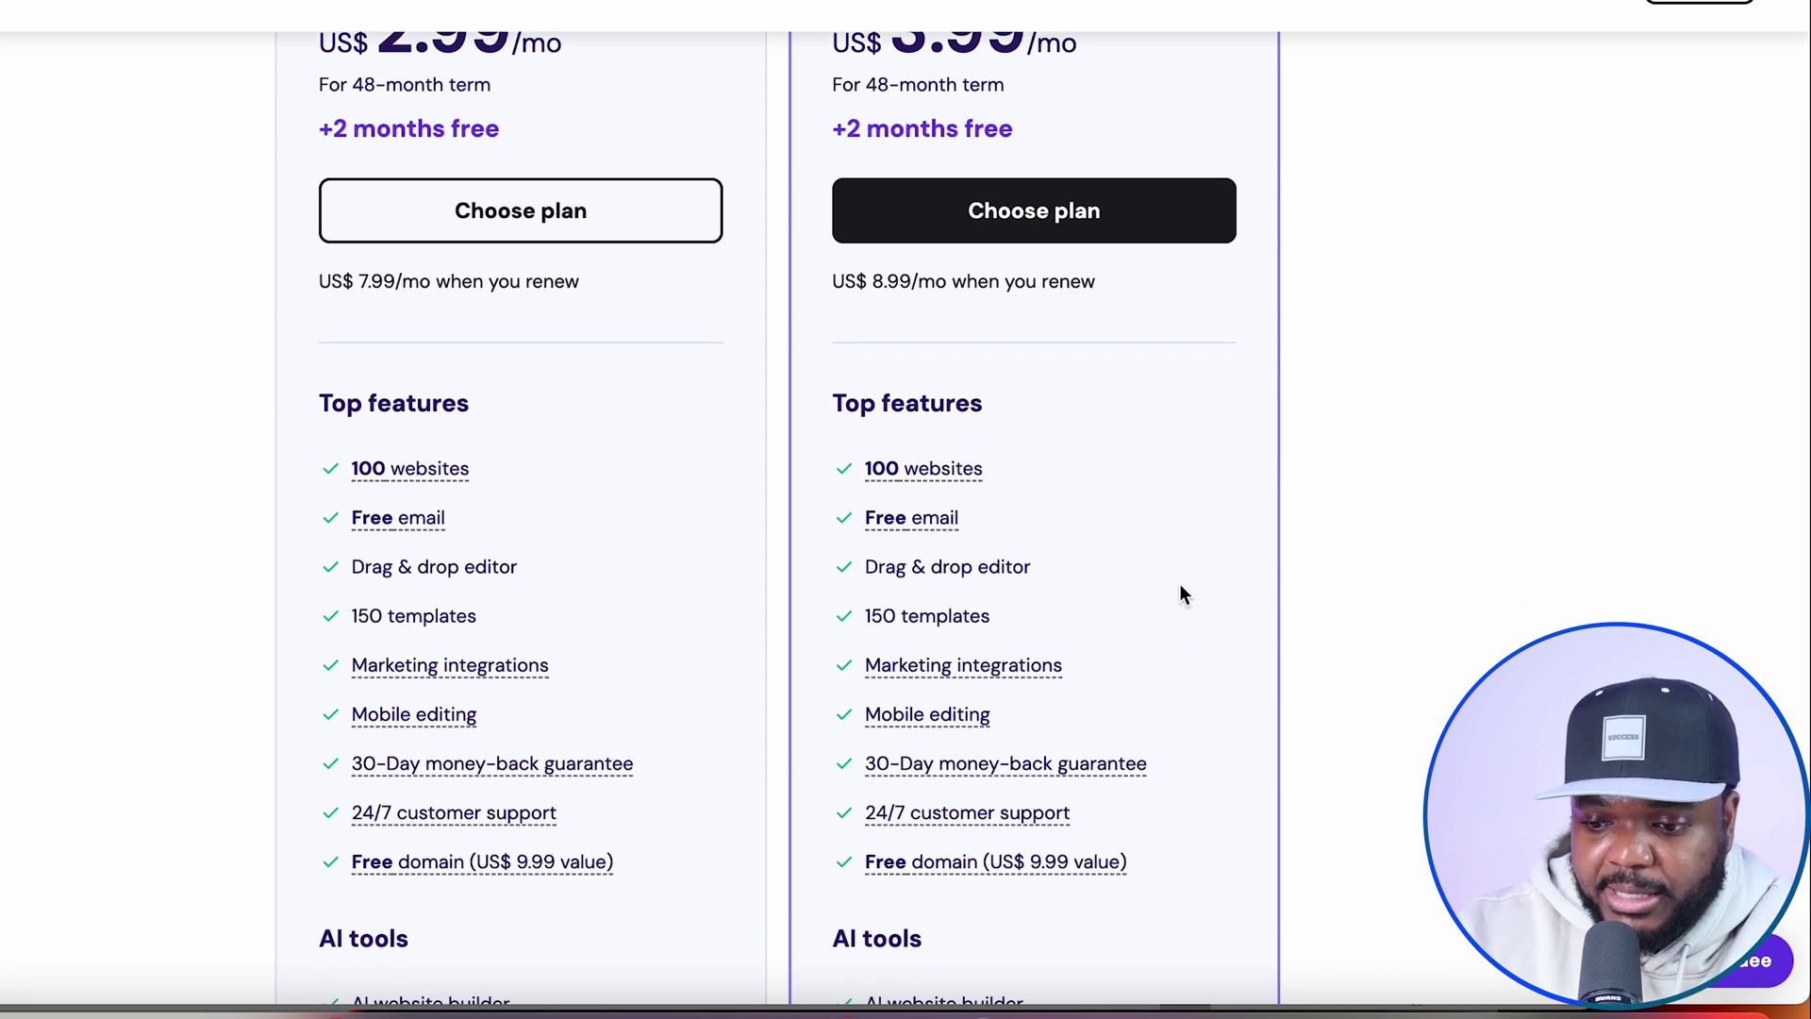
{"action": "scroll", "coordinate": [1181, 592], "scroll_direction": "down", "scroll_amount": 3}
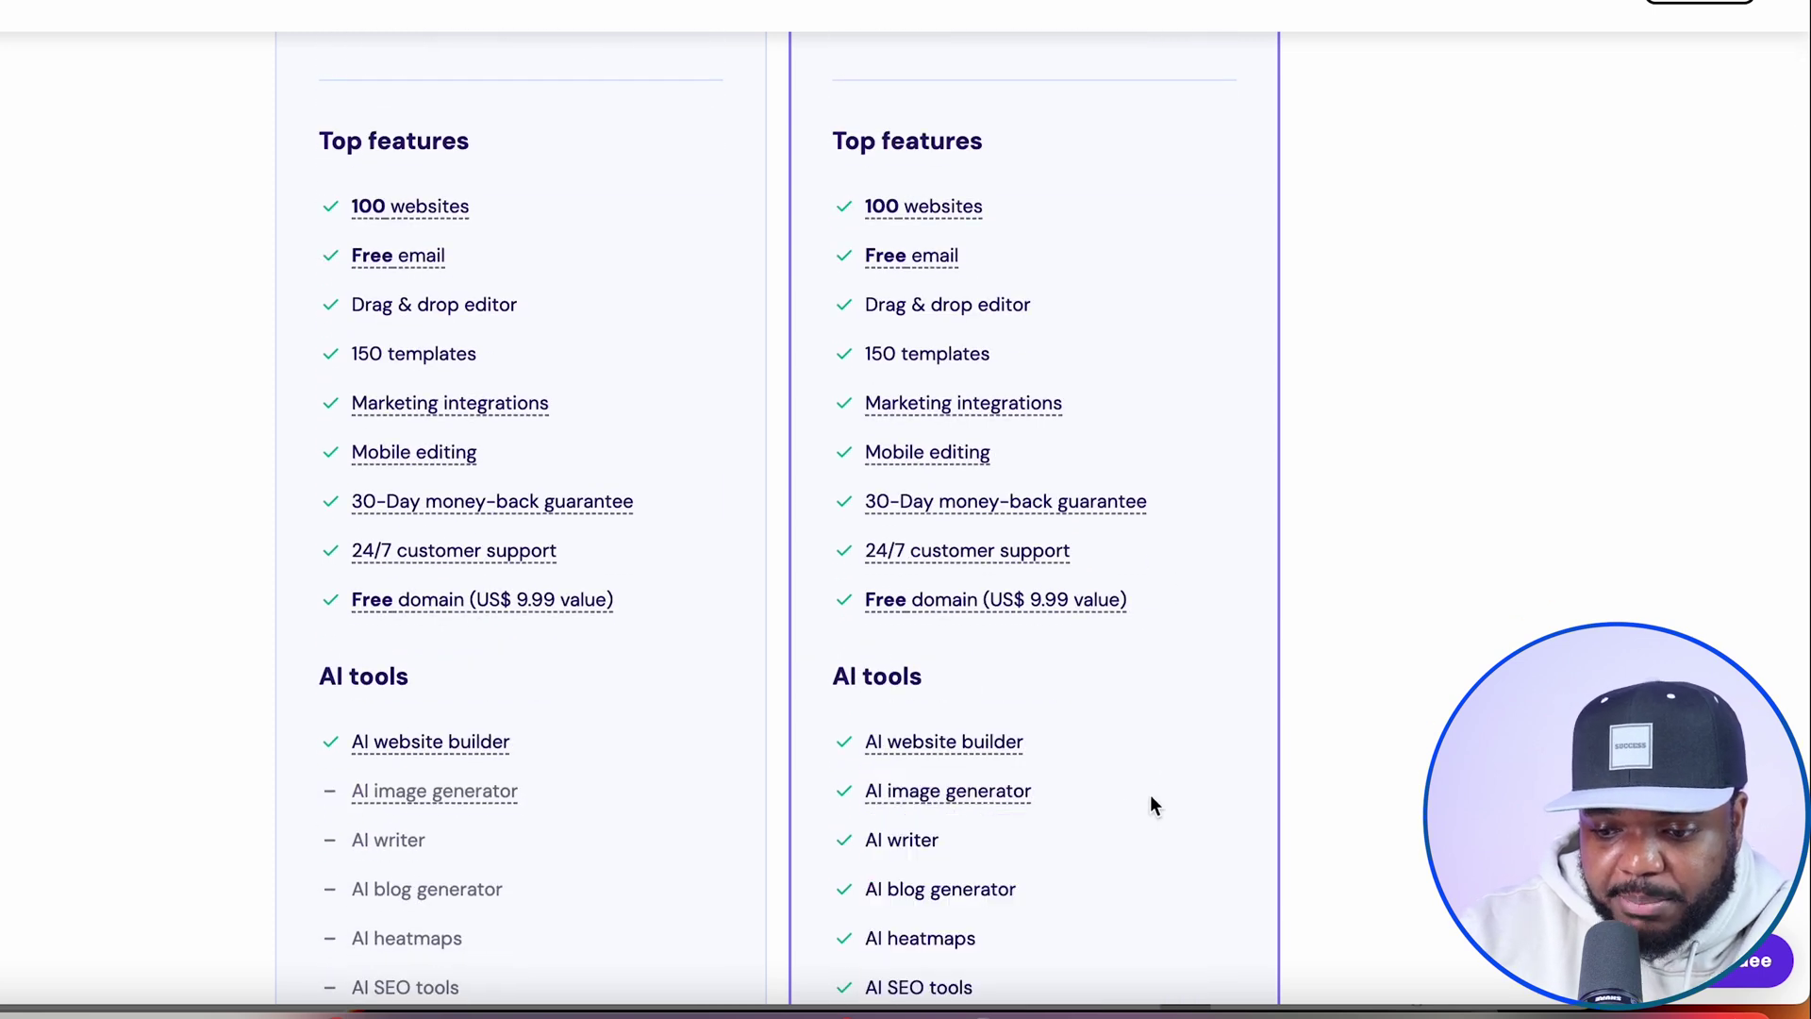
{"action": "scroll", "coordinate": [1104, 846], "scroll_direction": "down", "scroll_amount": 2}
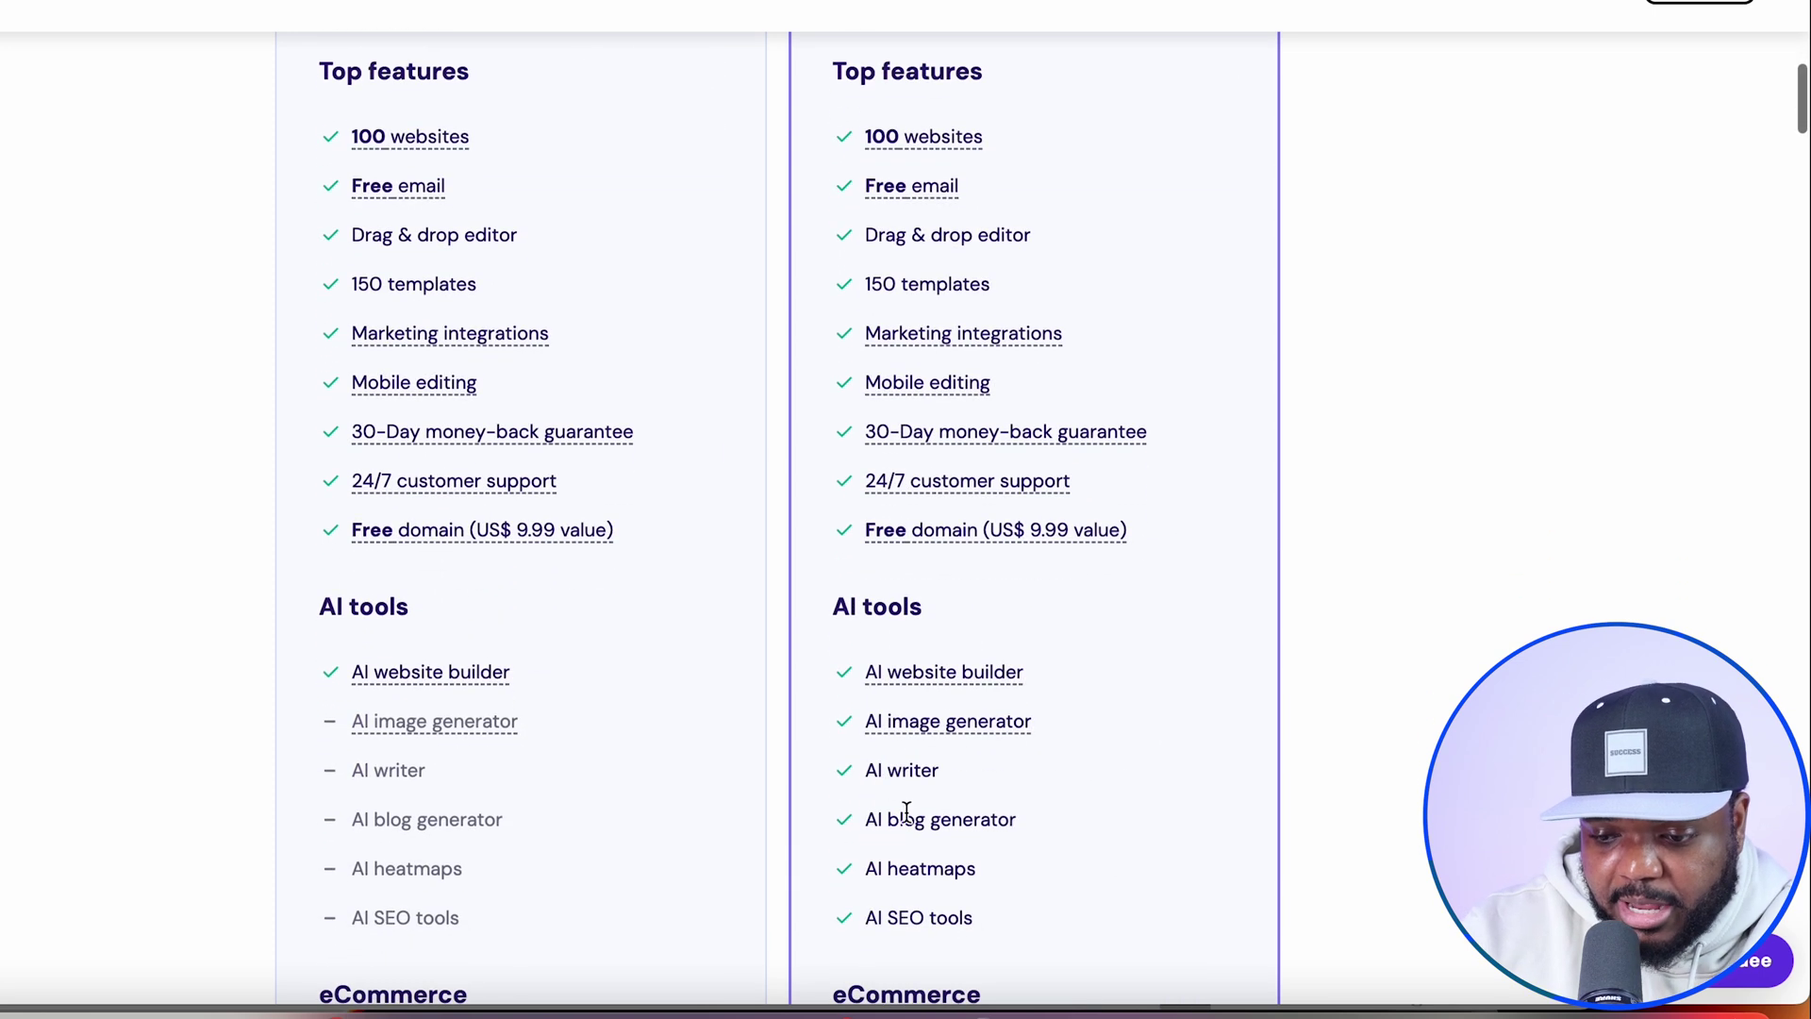
{"action": "scroll", "coordinate": [1078, 752], "scroll_direction": "down", "scroll_amount": 4}
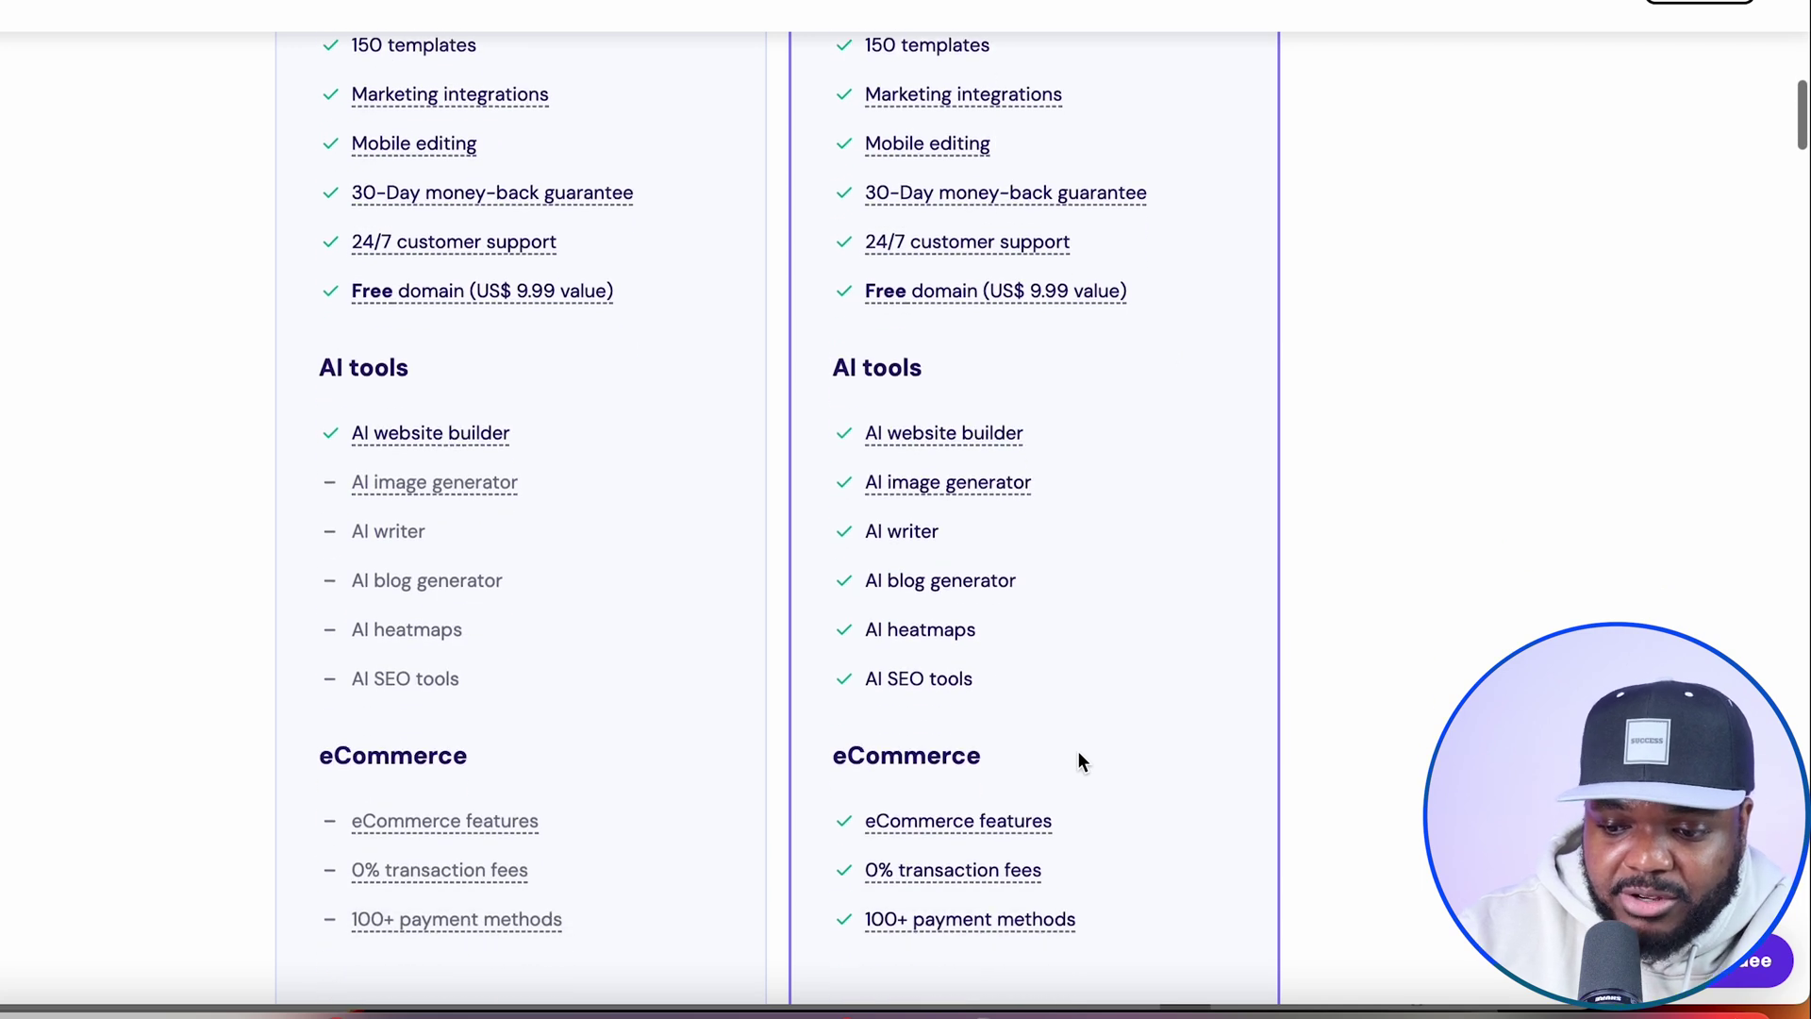
Step: Add the Business Website Builder plan to the cart: 48 months at US$3.99/month, US$191.52 subtotal
{"action": "scroll", "coordinate": [1078, 751], "scroll_direction": "up", "scroll_amount": 10}
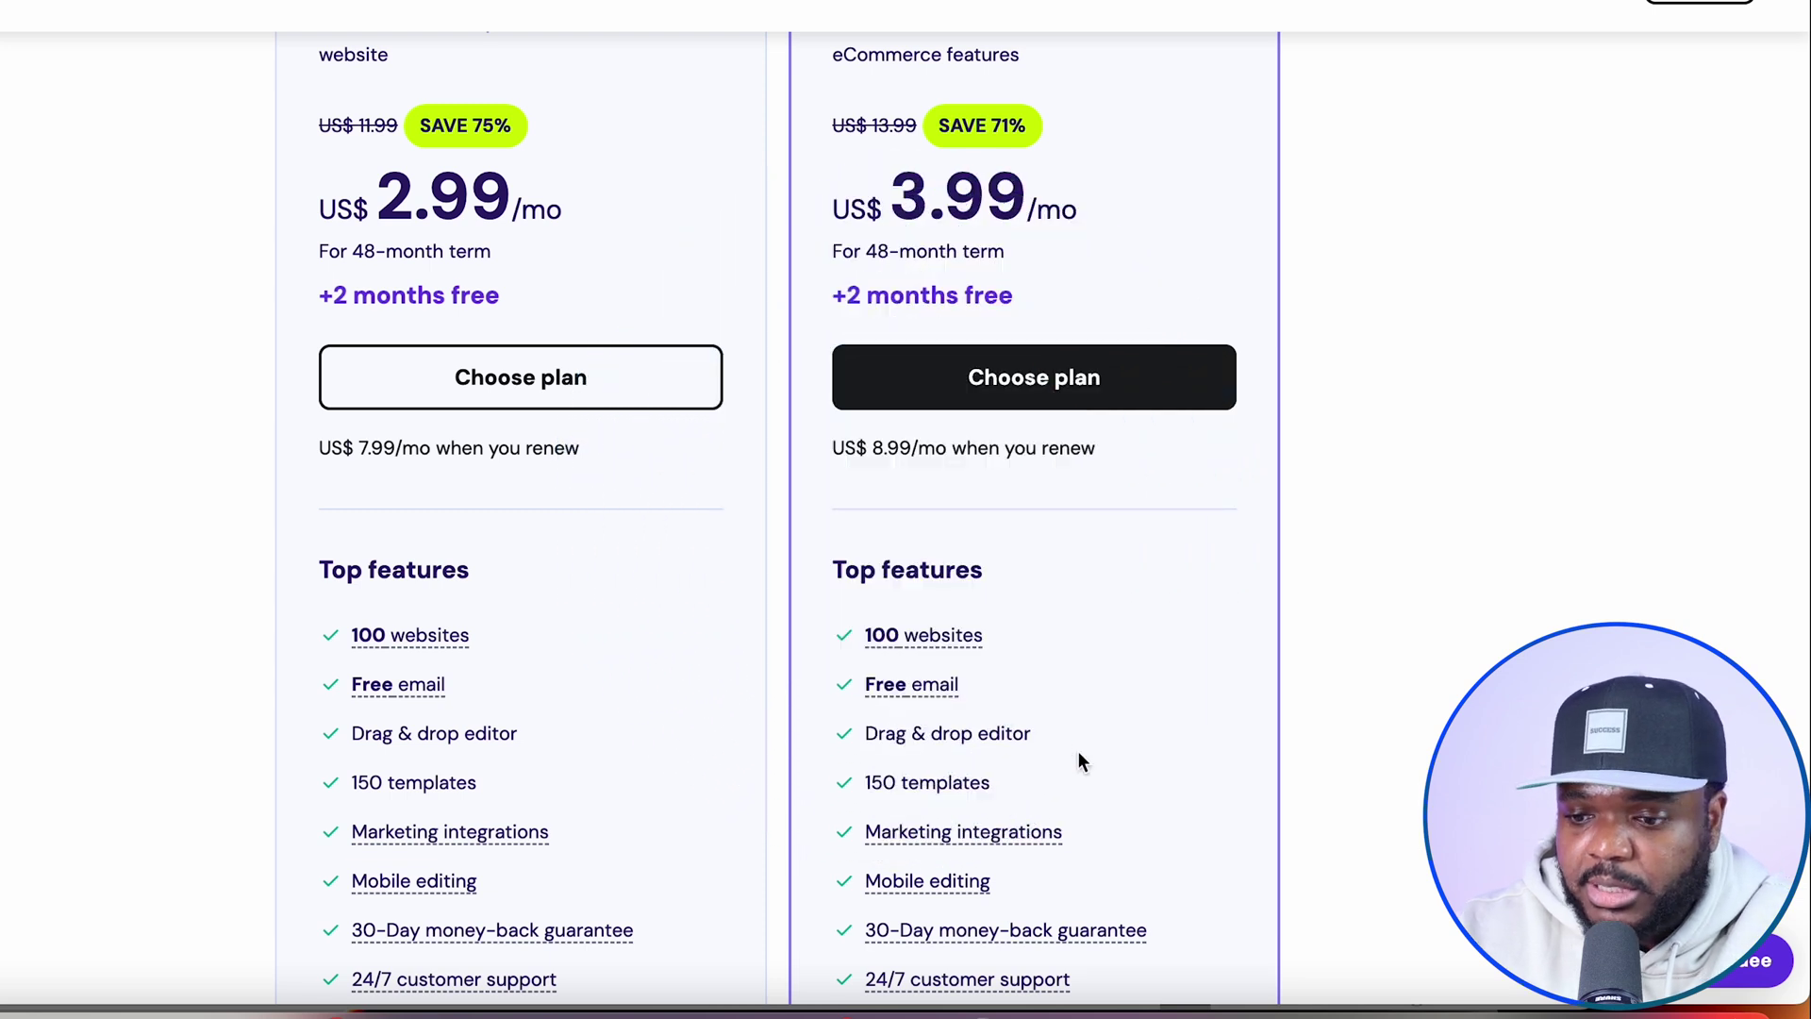
{"action": "scroll", "coordinate": [1078, 751], "scroll_direction": "up", "scroll_amount": 1}
{"action": "left_click", "coordinate": [1049, 488]}
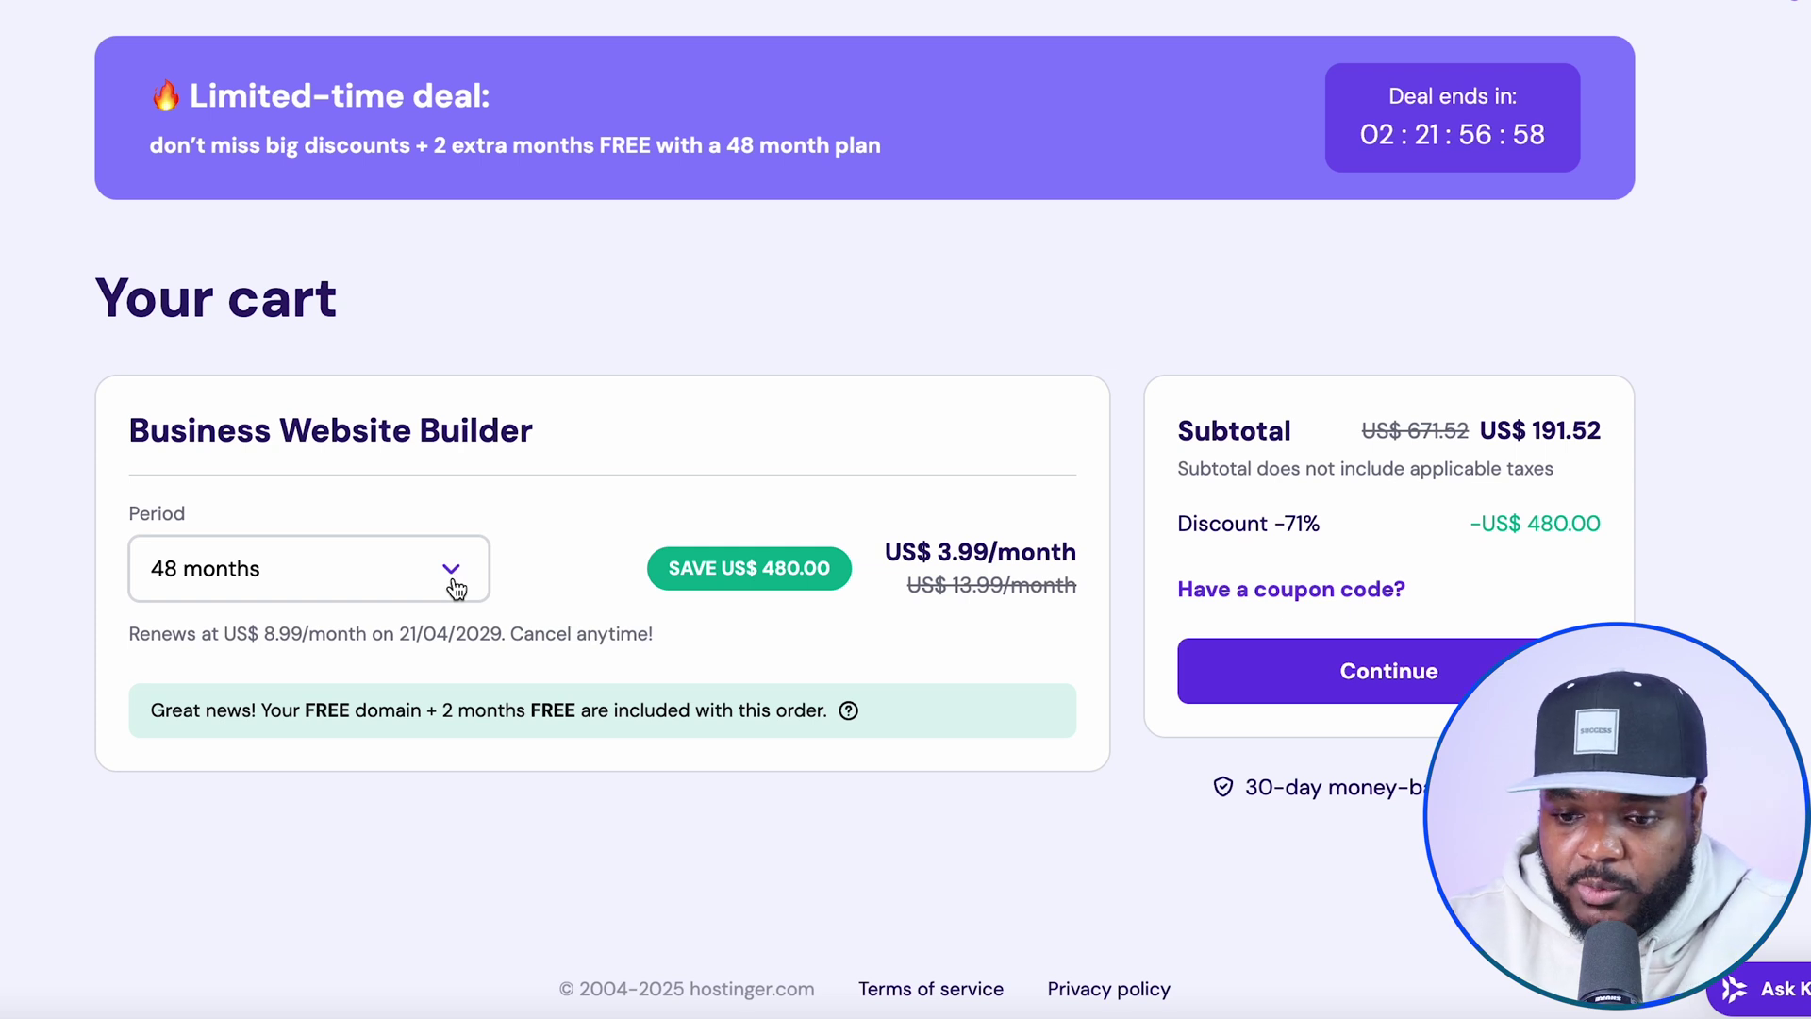
{"action": "left_click", "coordinate": [453, 577]}
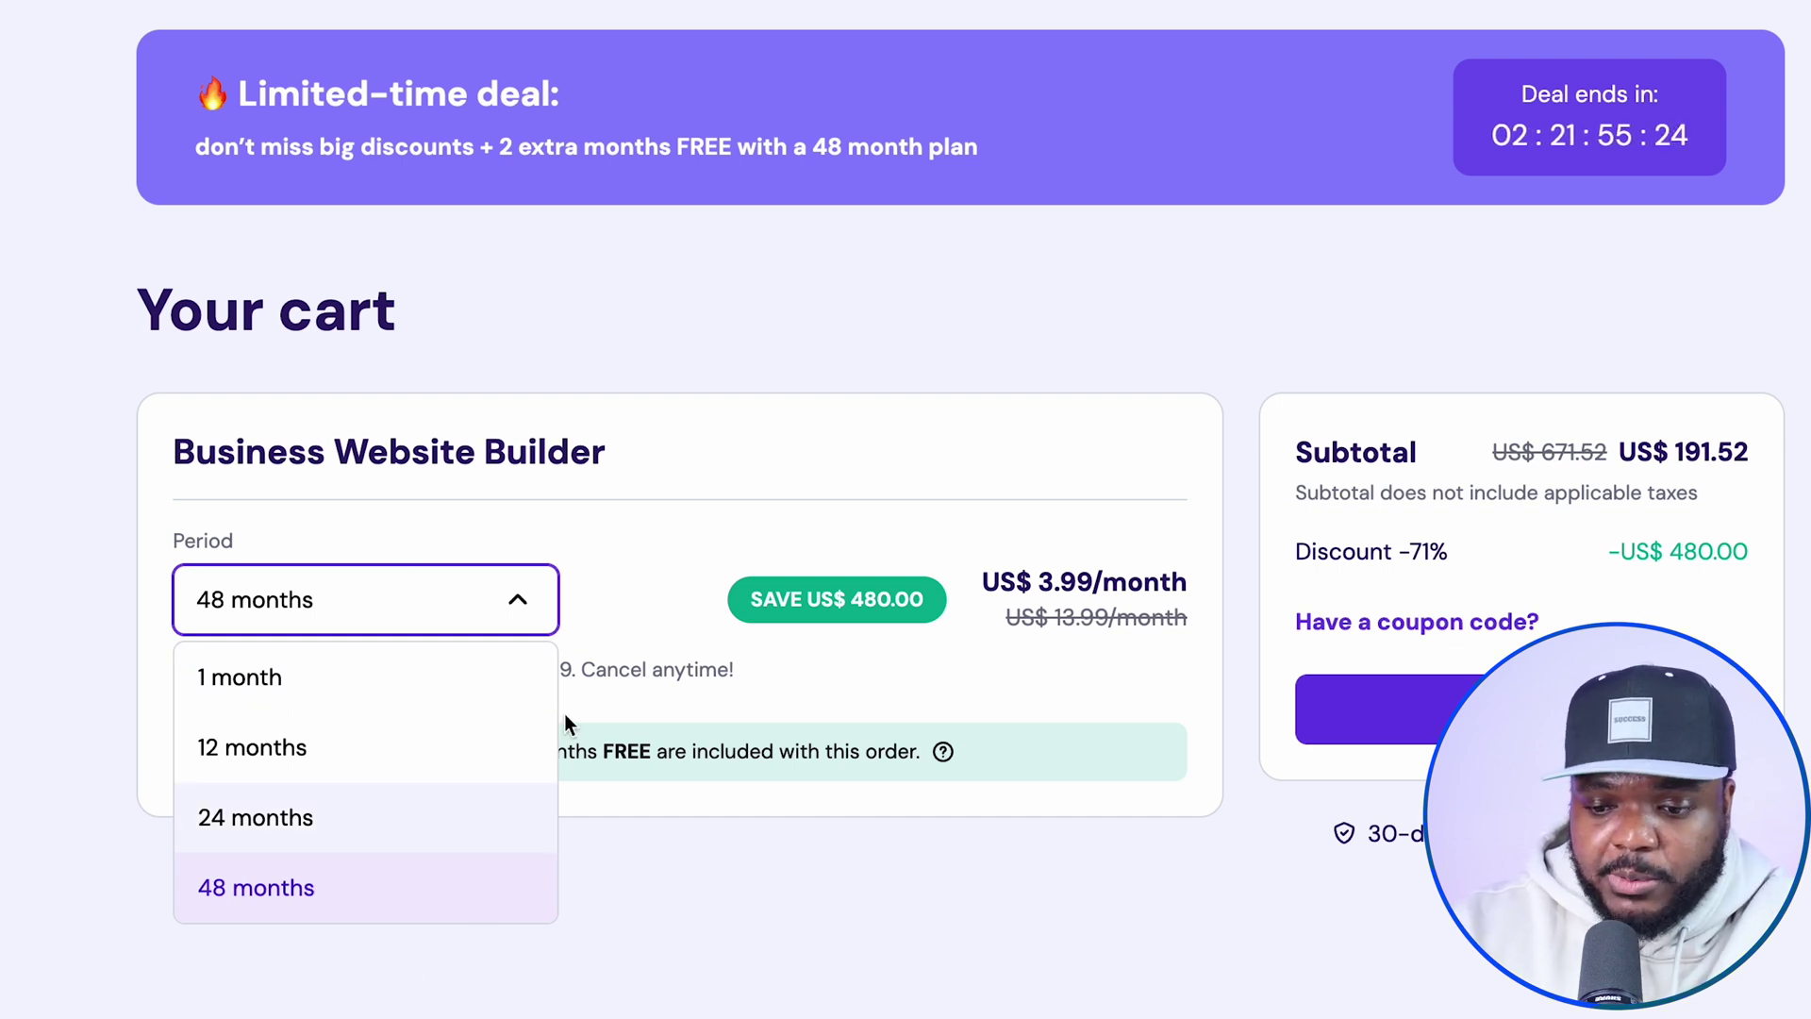
{"action": "left_click", "coordinate": [1041, 845]}
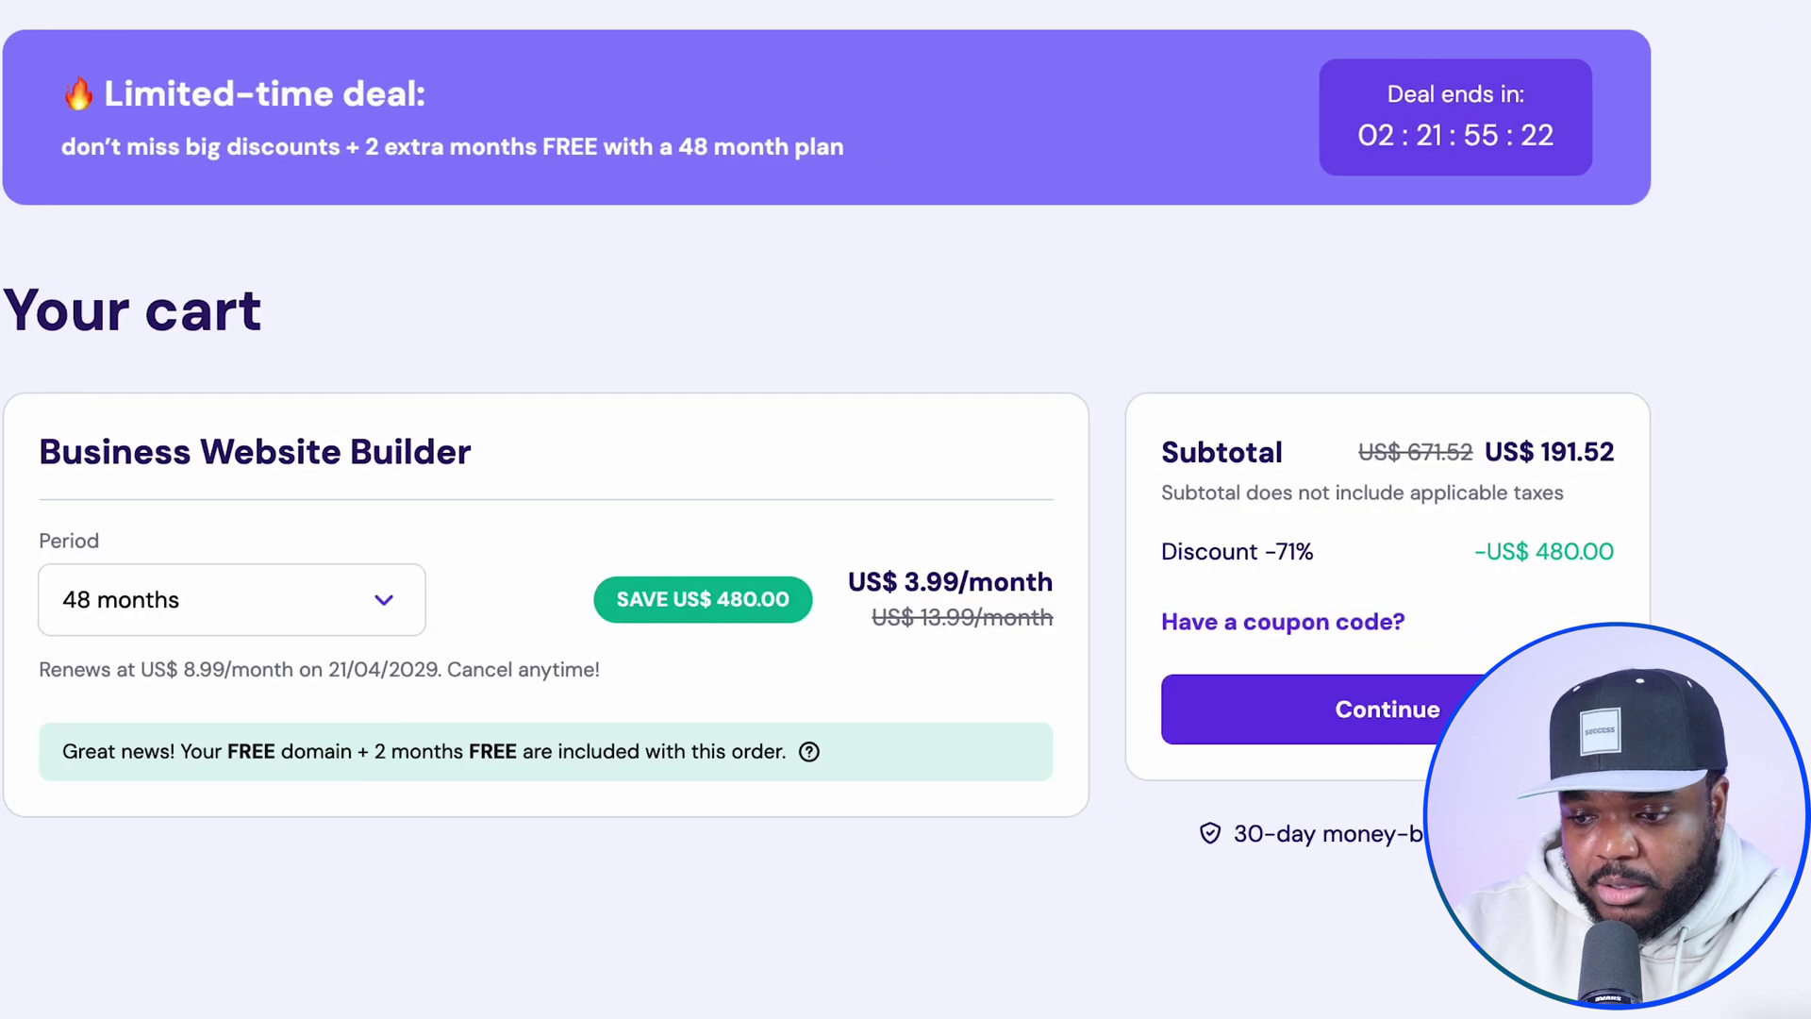